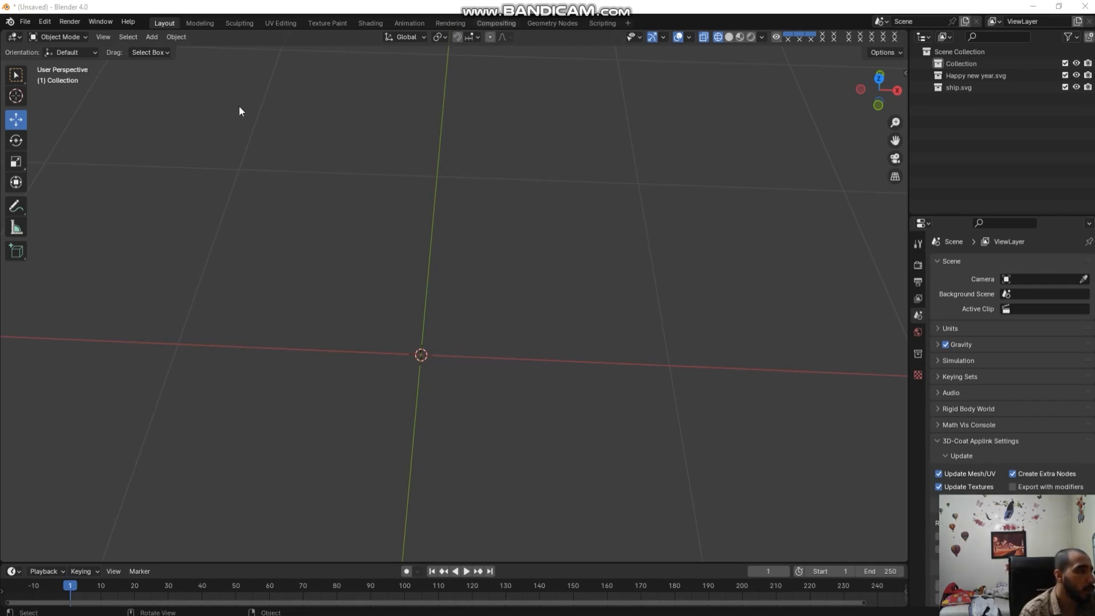
# Step: Import ship.svg from the Pictures folder as a Scalable Vector Graphics file
pyautogui.click(25, 21)
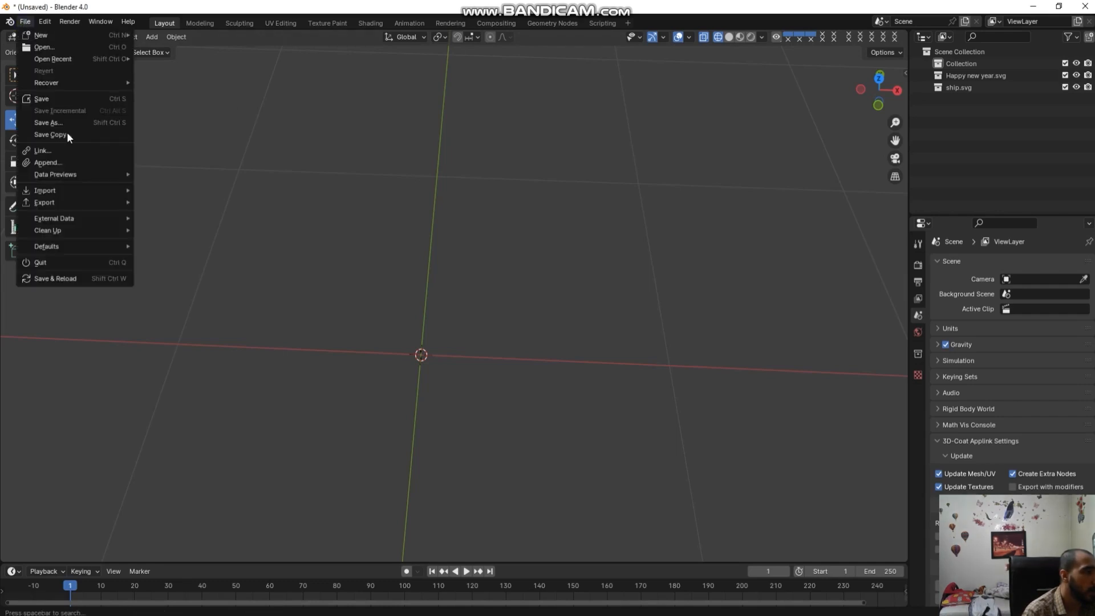
pyautogui.moveTo(55, 189)
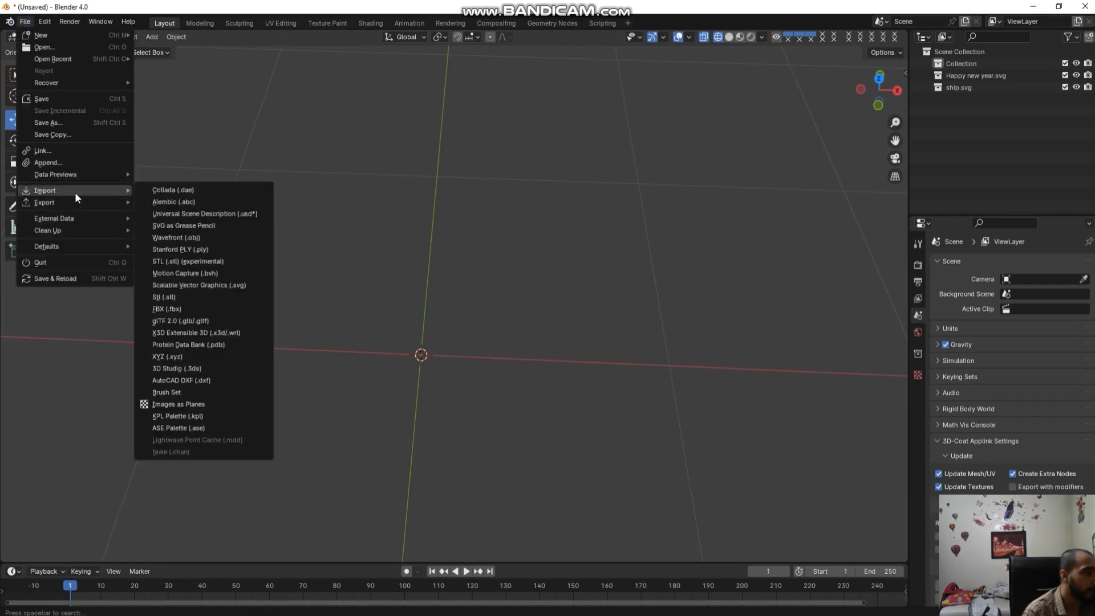
pyautogui.click(220, 285)
pyautogui.click(413, 233)
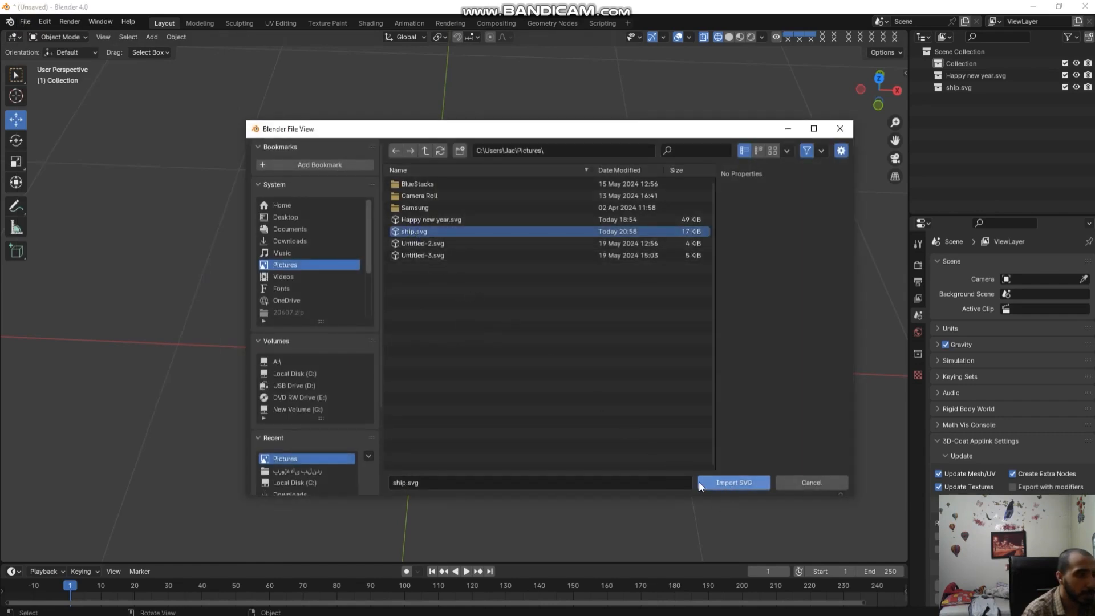
pyautogui.click(732, 482)
pyautogui.scroll(6, 571, 319)
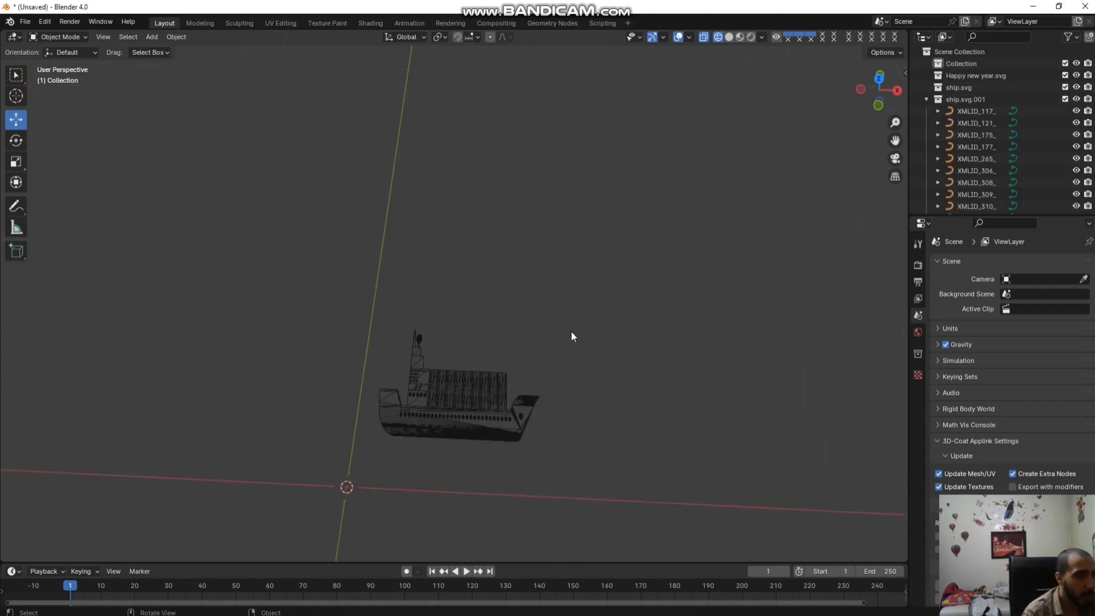
# Step: Show the imported ship in Material Preview shading from the top orthographic view
pyautogui.click(740, 37)
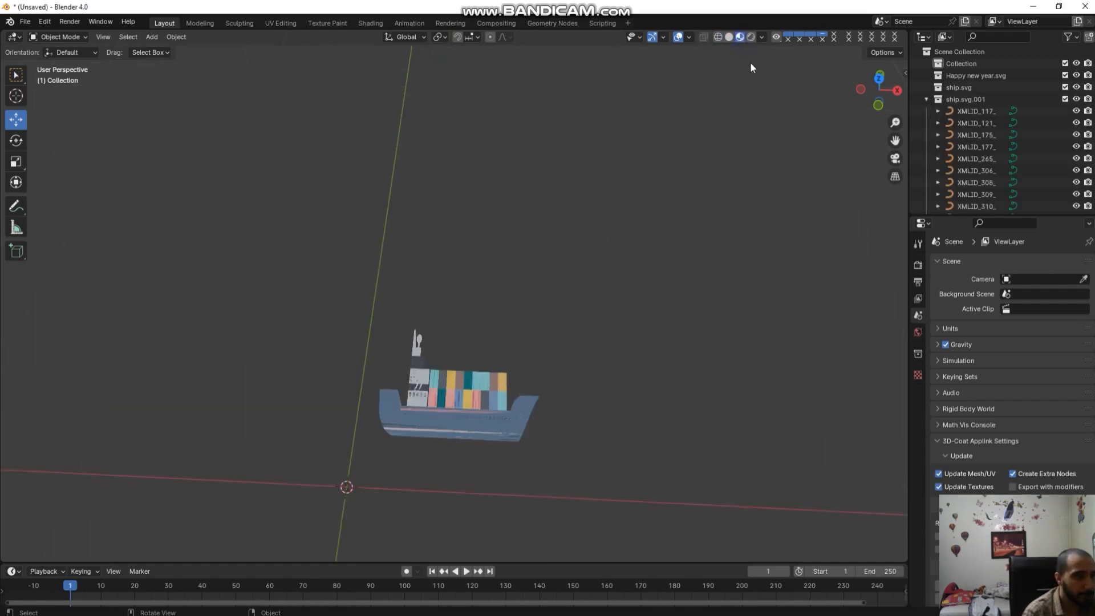
pyautogui.click(879, 78)
pyautogui.scroll(7, 596, 300)
pyautogui.scroll(-2, 383, 311)
pyautogui.scroll(2, 333, 350)
pyautogui.scroll(-3, 335, 306)
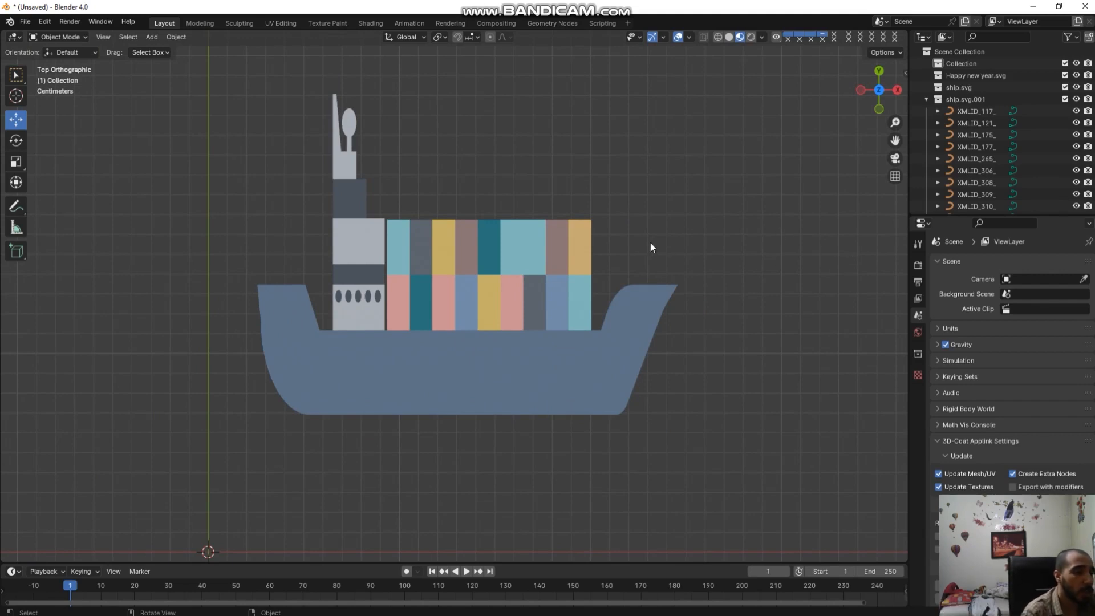
pyautogui.scroll(-2, 528, 320)
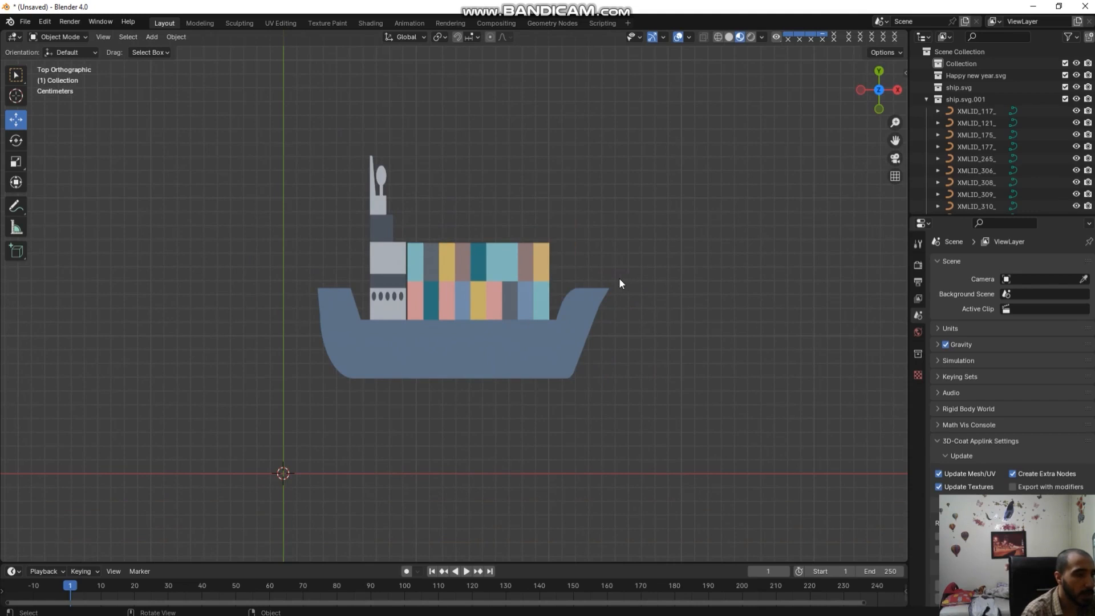
# Step: Switch to wireframe shading and inspect the bow porthole, several hull portholes and the first lower container by selecting each one
pyautogui.click(718, 37)
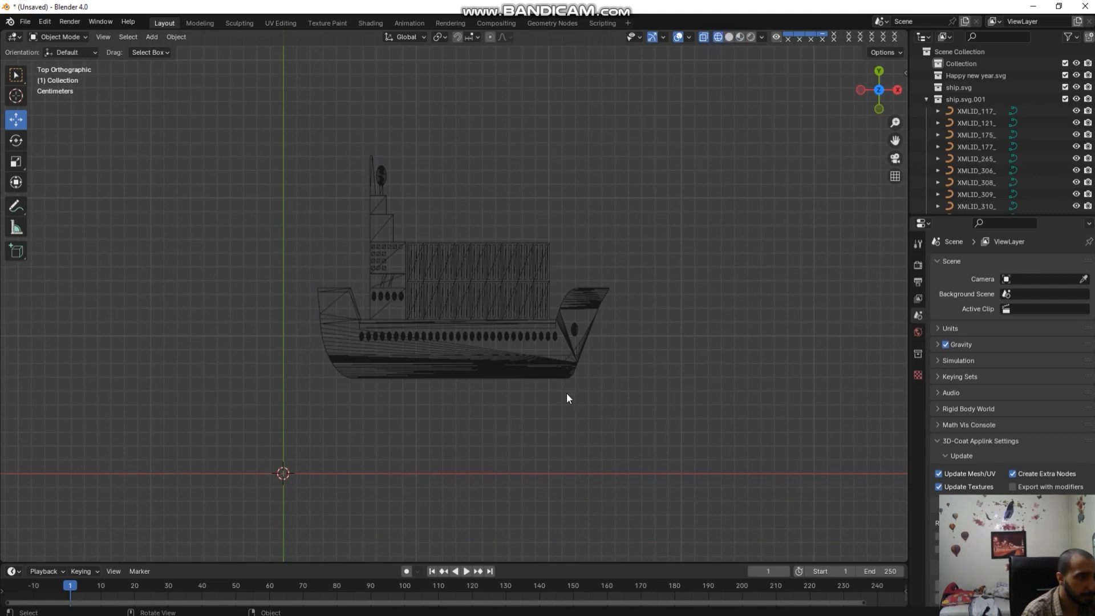
pyautogui.scroll(4, 354, 332)
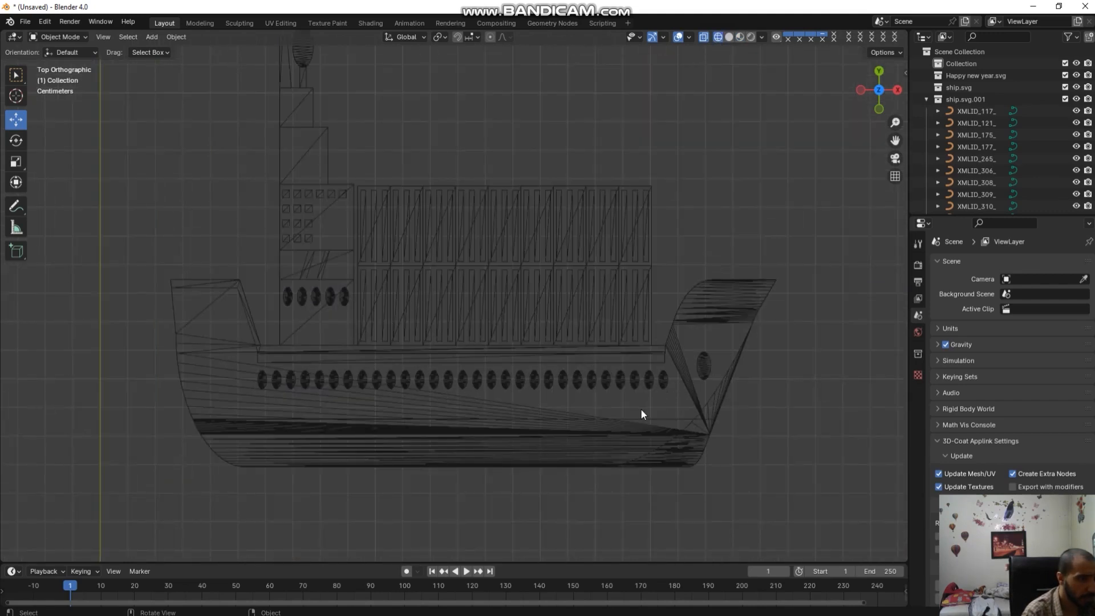
pyautogui.click(704, 373)
pyautogui.click(657, 379)
pyautogui.click(620, 383)
pyautogui.click(548, 385)
pyautogui.click(463, 380)
pyautogui.click(362, 380)
pyautogui.click(359, 325)
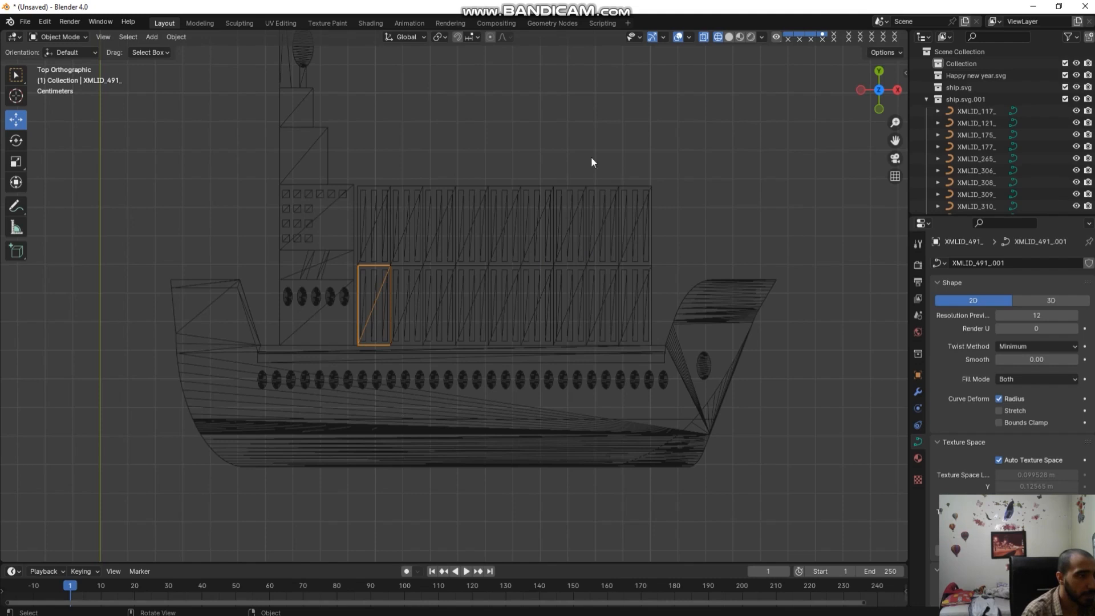
# Step: Compare the ship in Solid, Material Preview, Rendered and Wireframe shading, ending in Wireframe
pyautogui.click(729, 37)
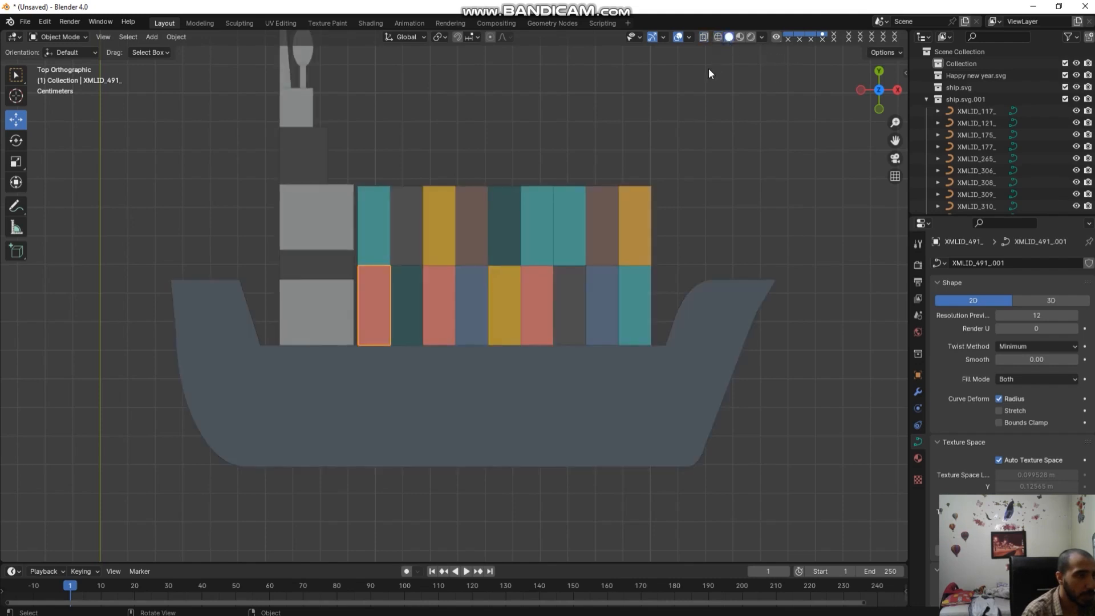
pyautogui.click(740, 39)
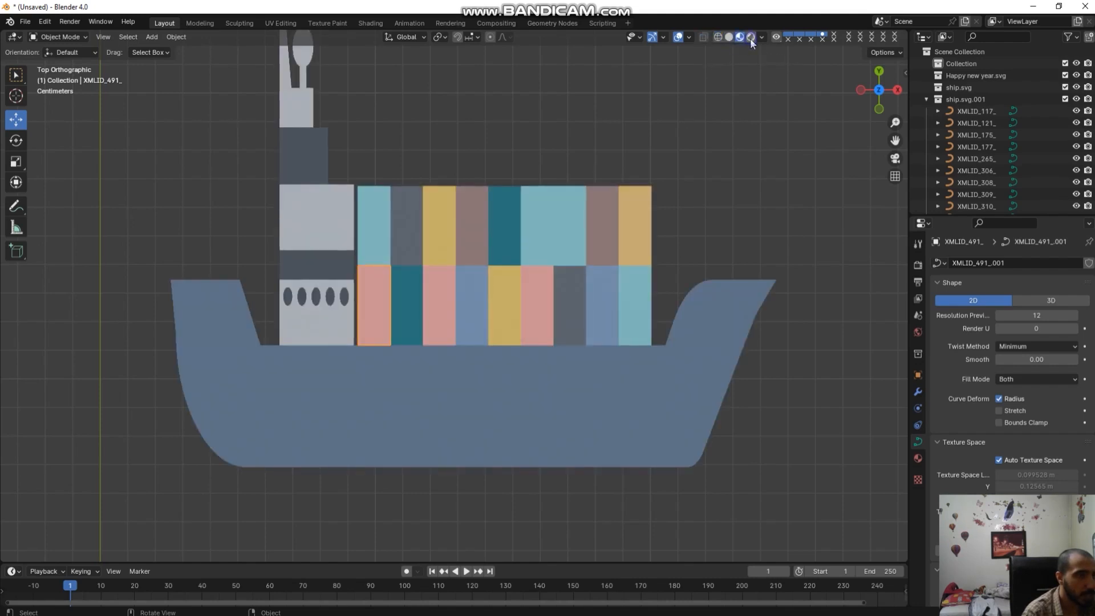
pyautogui.click(750, 39)
pyautogui.click(728, 37)
pyautogui.click(718, 37)
pyautogui.click(725, 39)
pyautogui.click(718, 38)
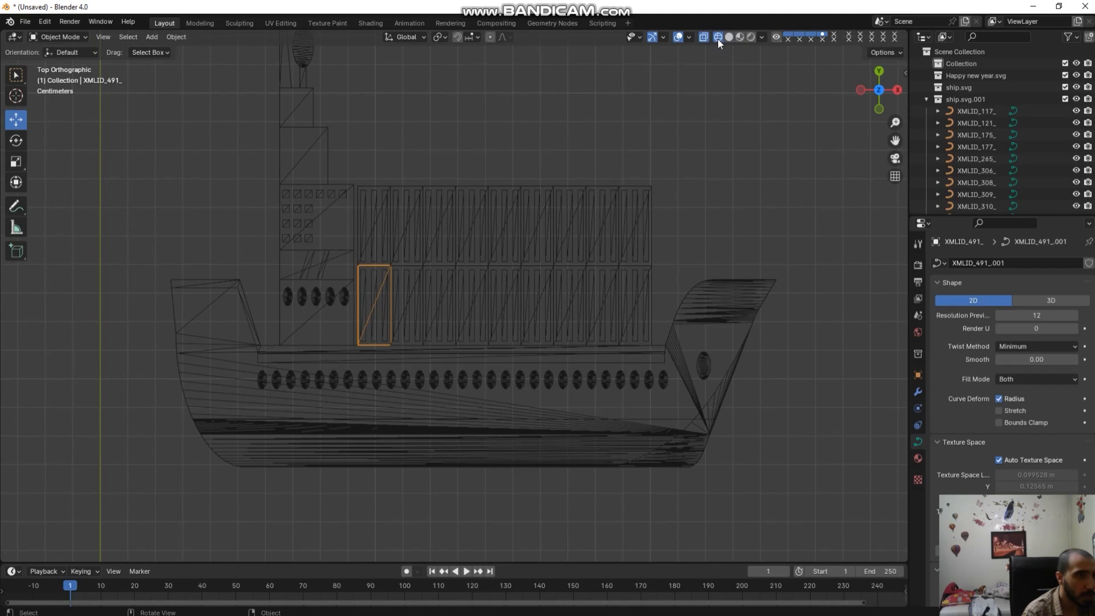
pyautogui.scroll(-1, 607, 319)
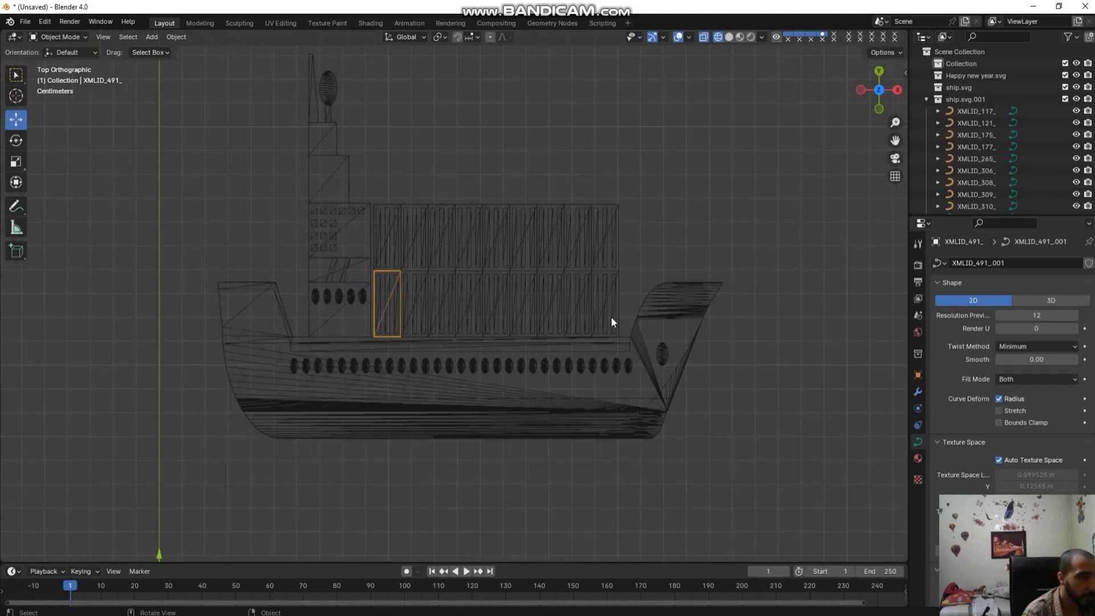
pyautogui.scroll(2, 611, 316)
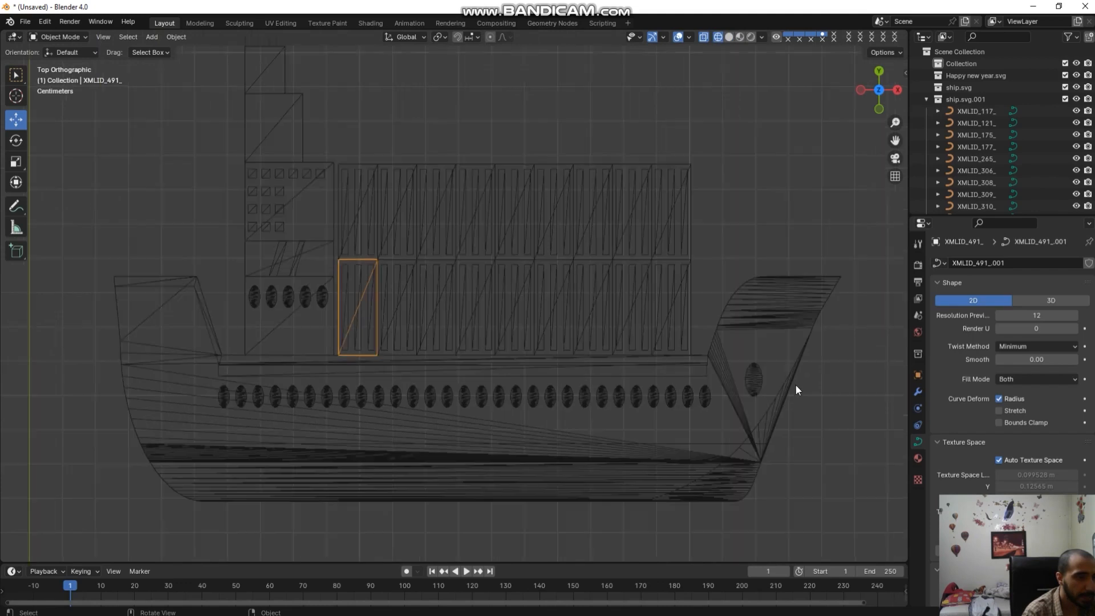
# Step: Extrude the large oval porthole curve at the ship's bow through its curve geometry settings
pyautogui.click(791, 300)
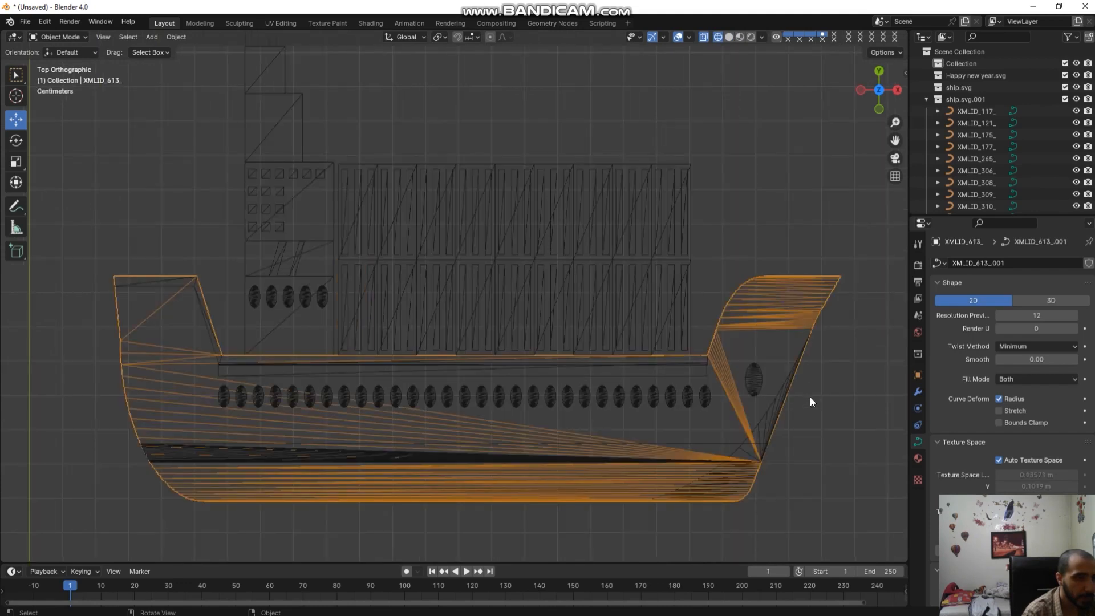
pyautogui.click(752, 381)
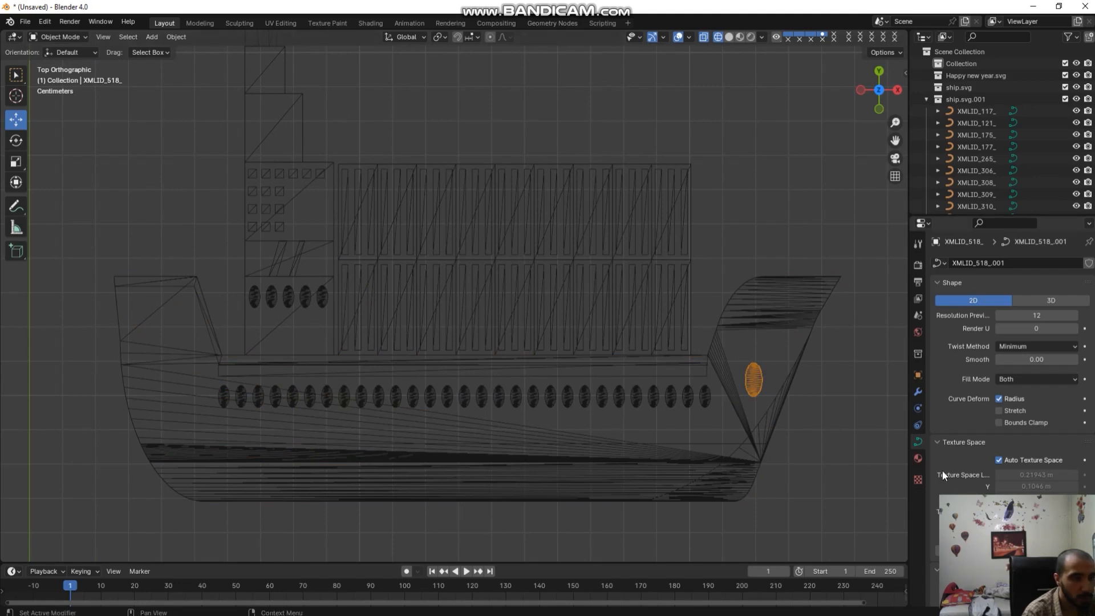
pyautogui.scroll(-2, 987, 490)
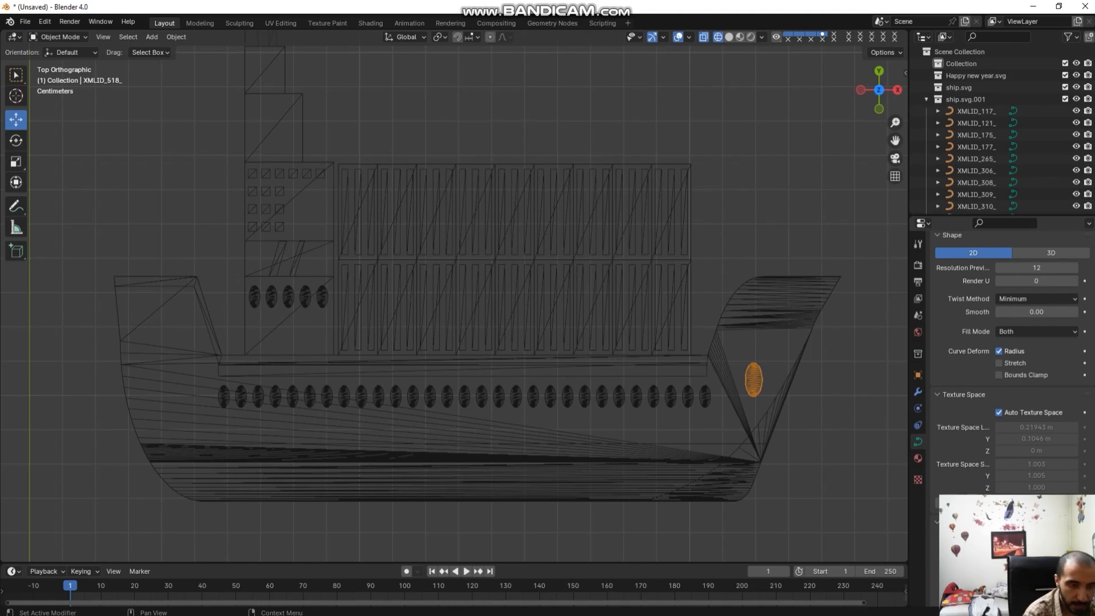
pyautogui.press('XF86AudioLowerVolume')
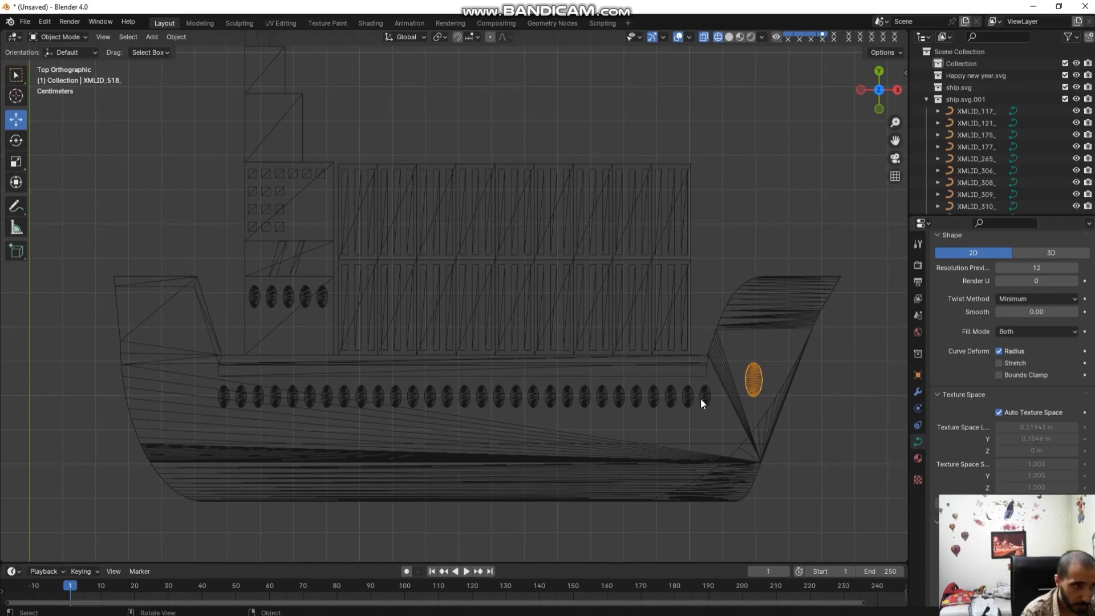
# Step: Extrude the small hull porthole curves one after another, working from the bow end towards the stern
pyautogui.click(704, 398)
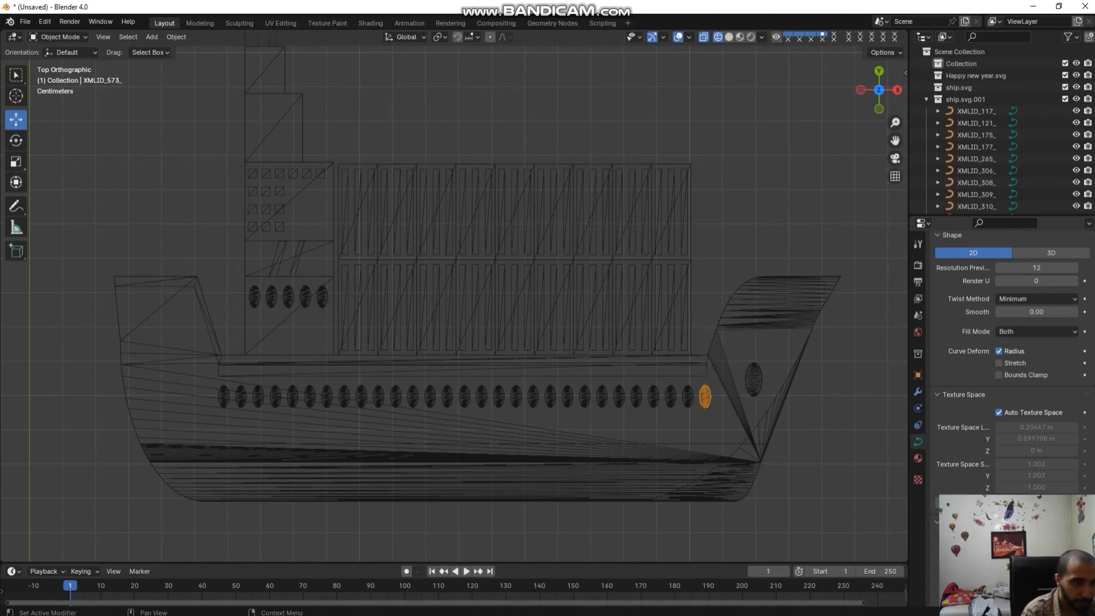
pyautogui.click(689, 398)
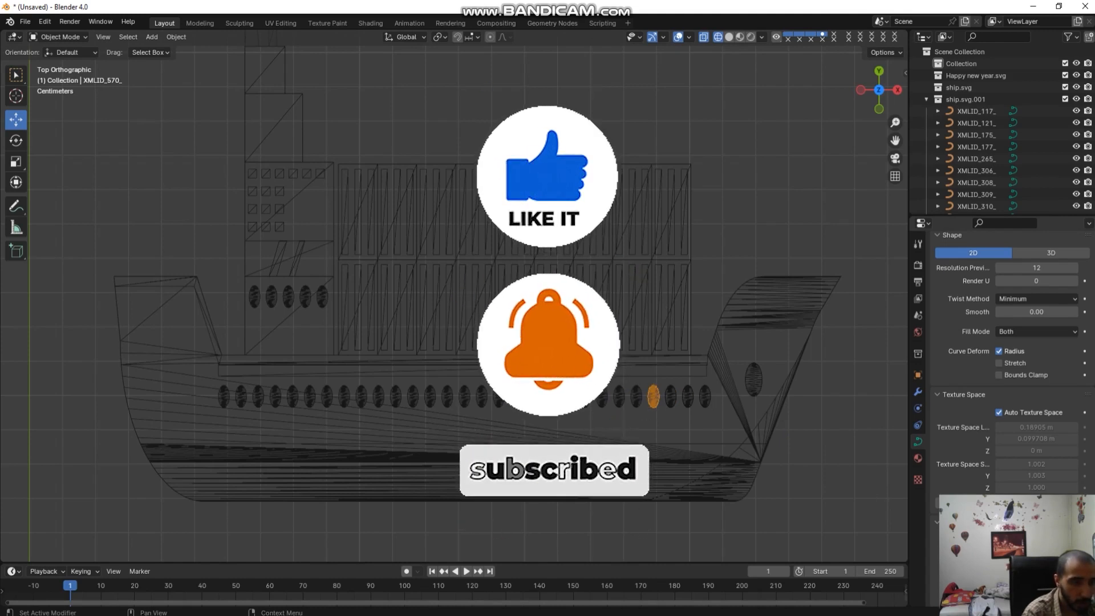
pyautogui.click(639, 397)
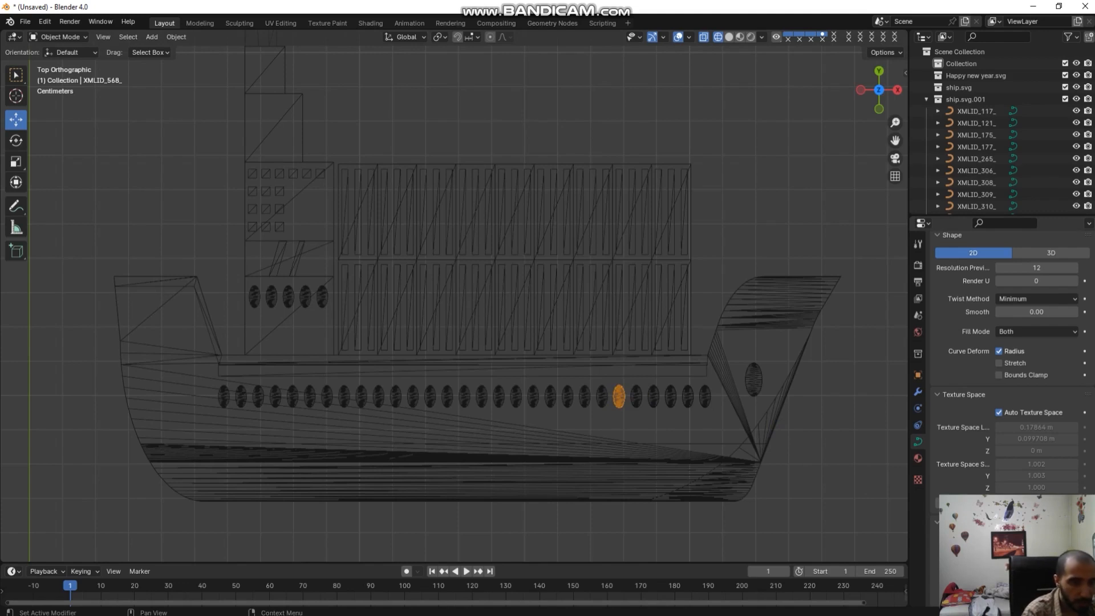
pyautogui.click(605, 398)
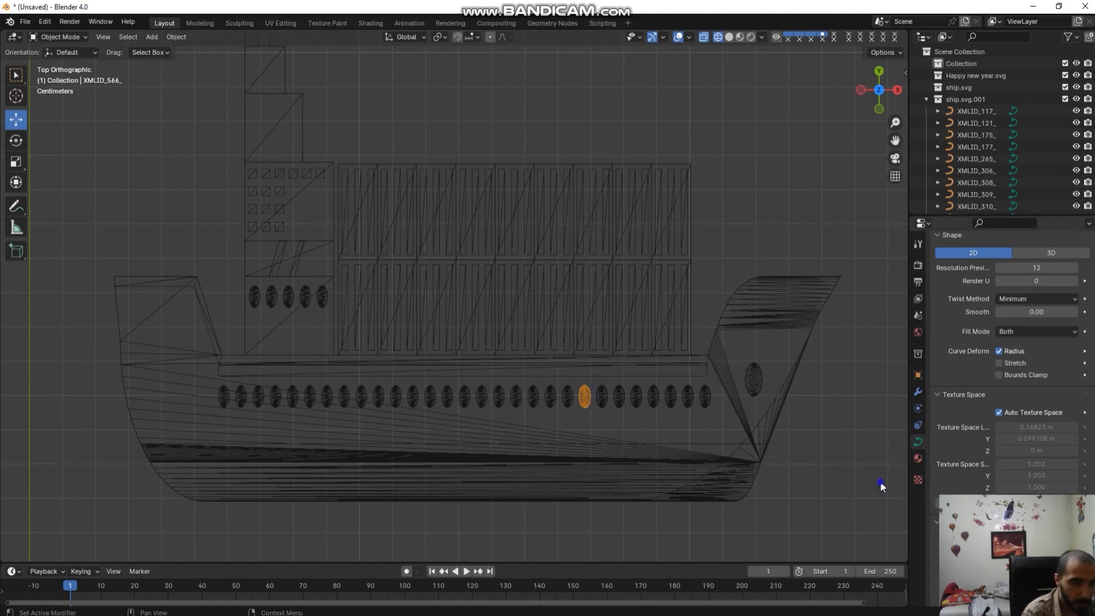
# Step: Examine the depth of the extruded portholes on the hull from several angles in Solid shading
pyautogui.click(729, 36)
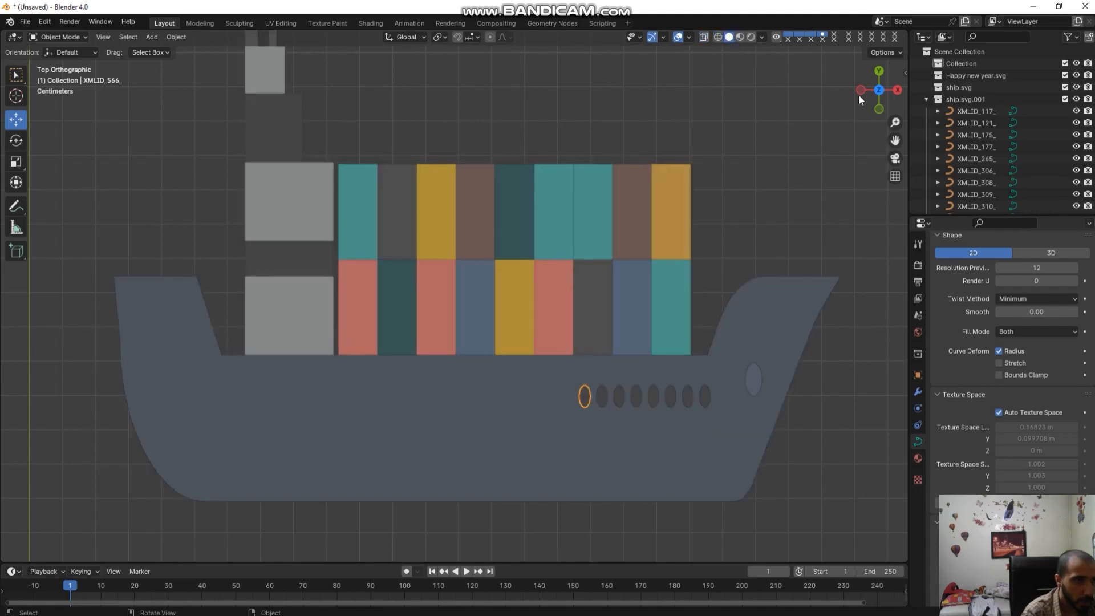
pyautogui.moveTo(878, 94); pyautogui.dragTo(731, 271)
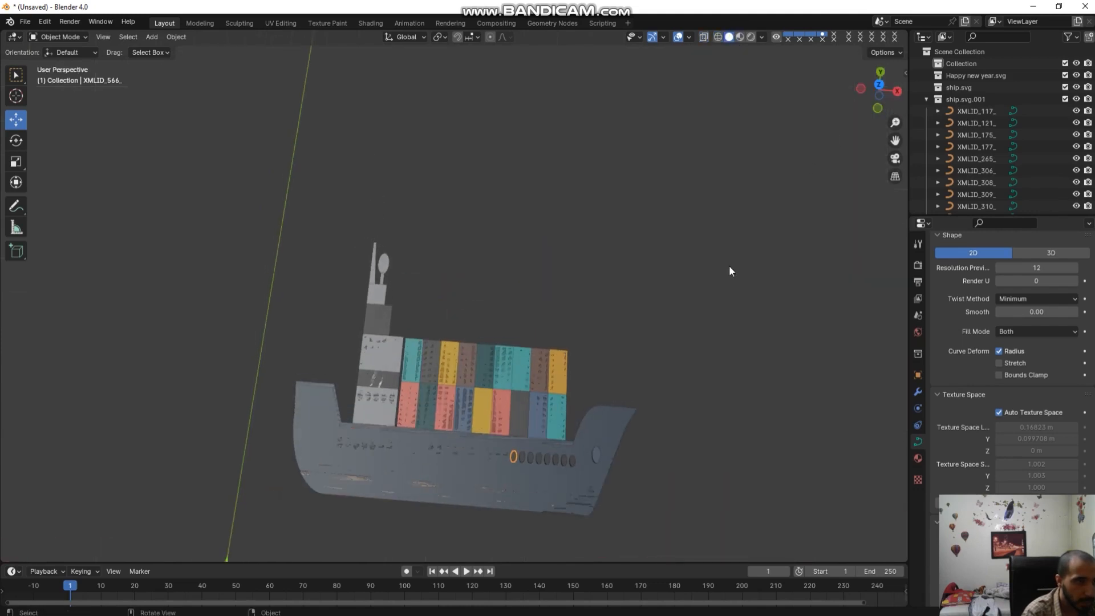
pyautogui.moveTo(896, 140); pyautogui.dragTo(886, 365)
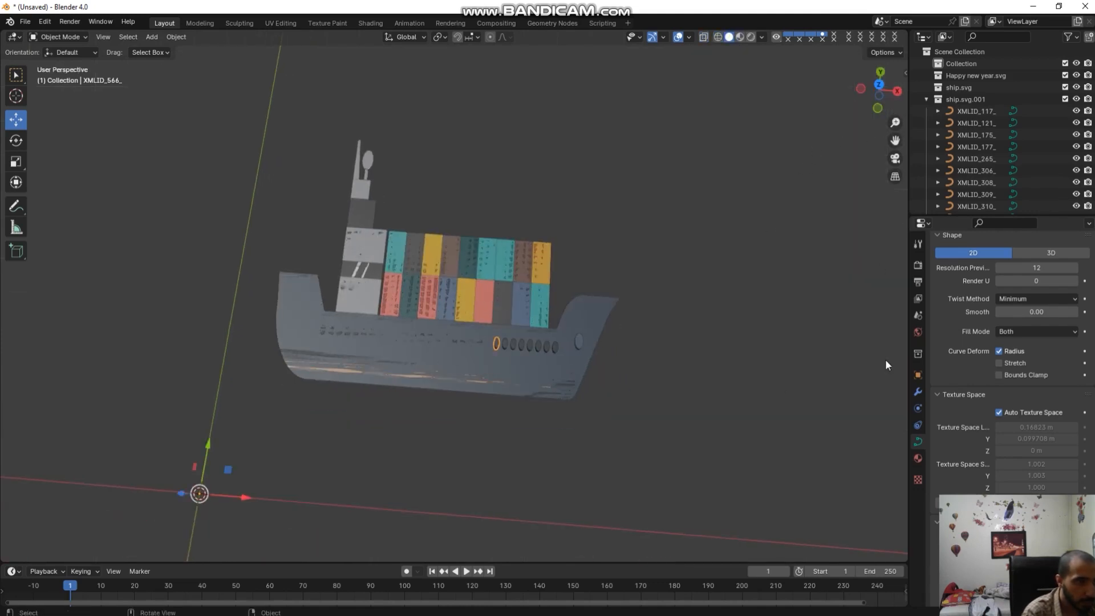
pyautogui.scroll(4, 589, 425)
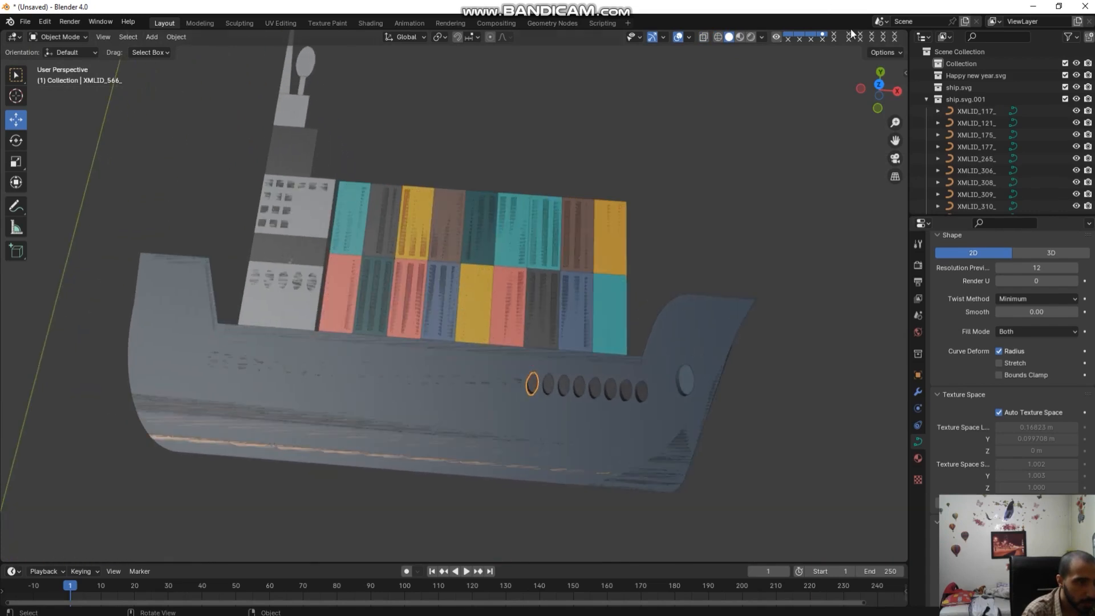
pyautogui.moveTo(880, 112); pyautogui.dragTo(845, 291)
pyautogui.scroll(-2, 846, 290)
pyautogui.moveTo(896, 140); pyautogui.dragTo(888, 32)
pyautogui.scroll(5, 587, 318)
pyautogui.moveTo(874, 114); pyautogui.dragTo(883, 95)
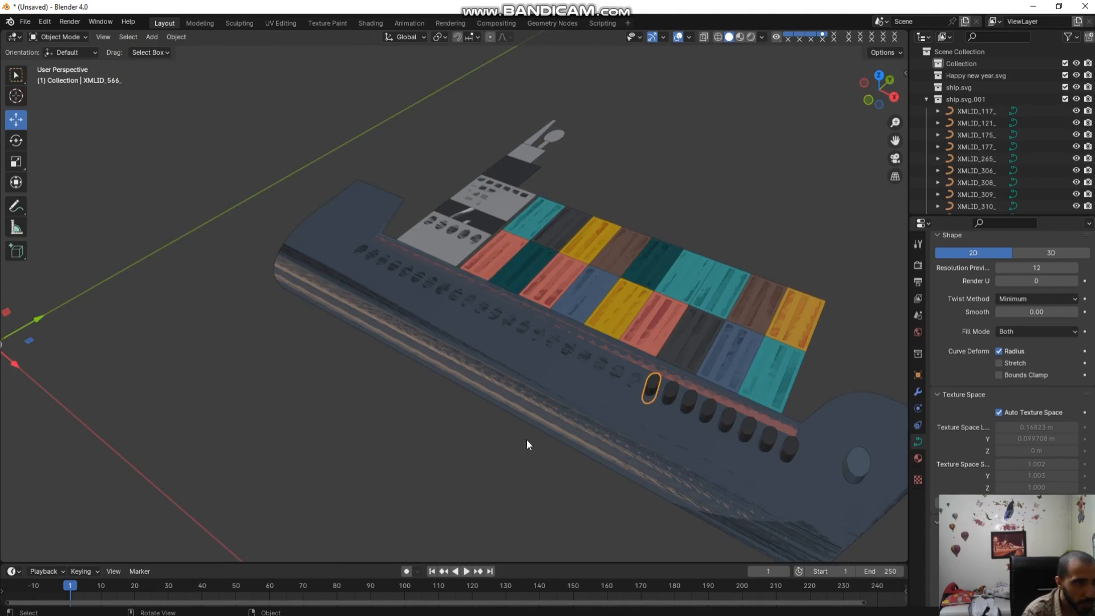
pyautogui.moveTo(628, 443); pyautogui.dragTo(663, 426, button='middle')
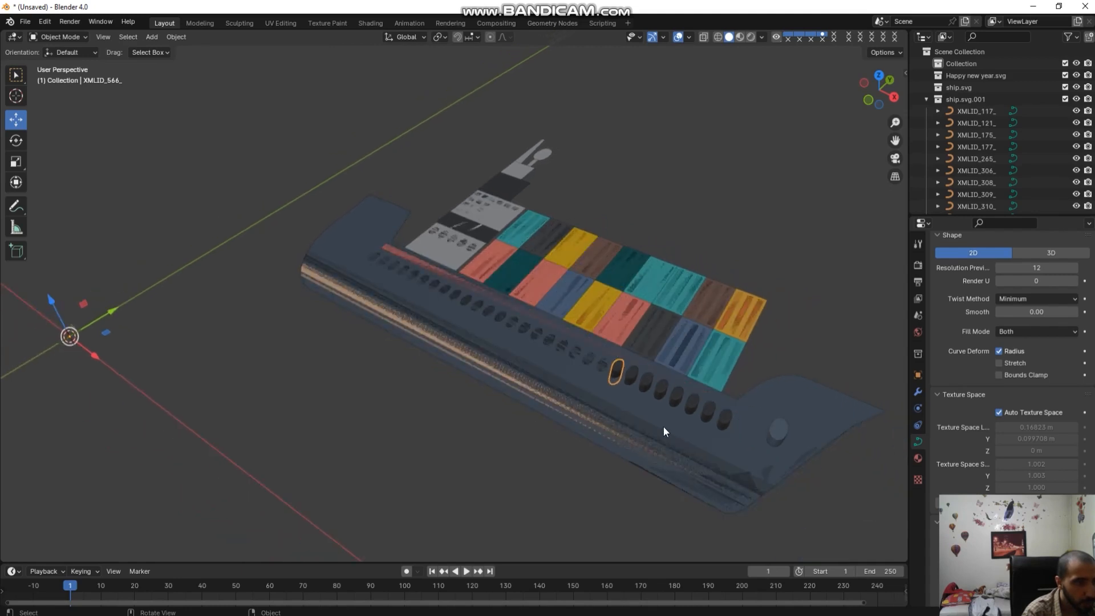
# Step: Extrude the remaining small hull porthole curves one after another in Wireframe top view, working towards the stern
pyautogui.click(882, 77)
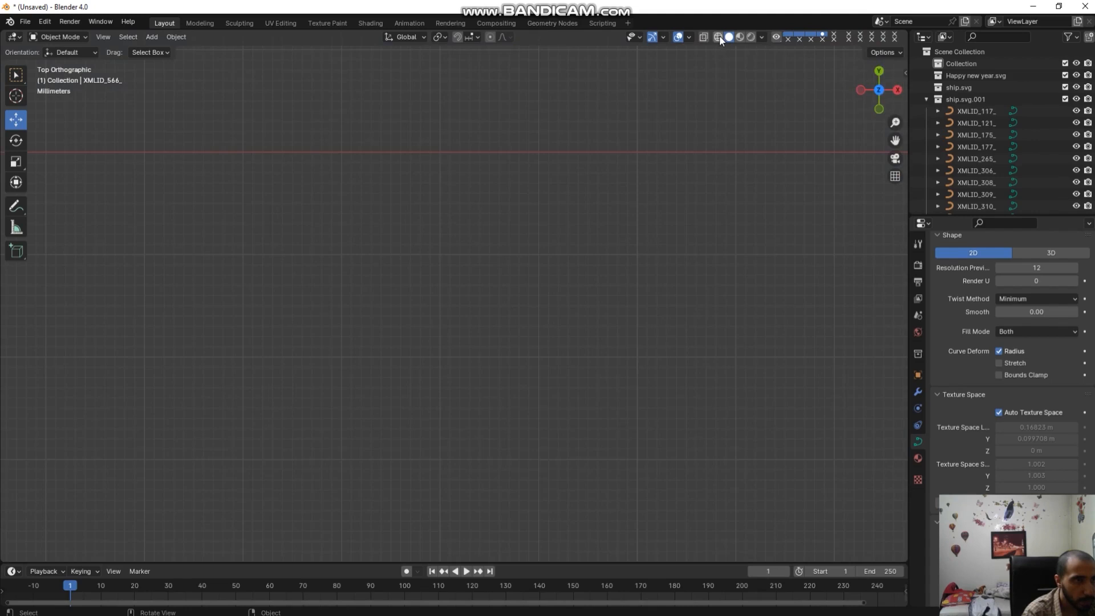
pyautogui.scroll(-10, 751, 259)
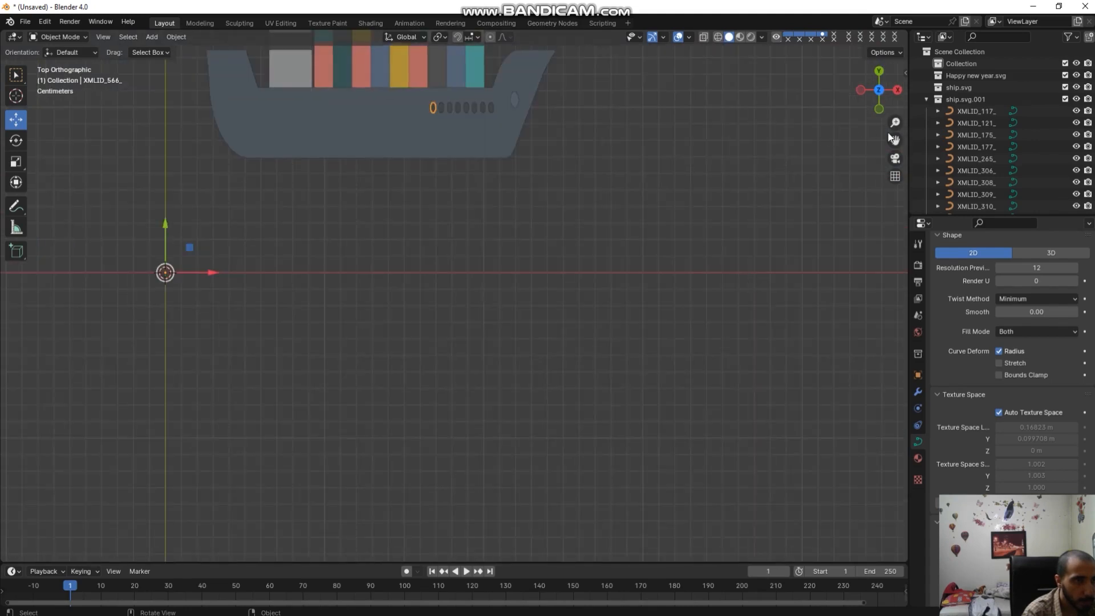
pyautogui.moveTo(896, 140); pyautogui.dragTo(999, 386)
pyautogui.scroll(5, 622, 241)
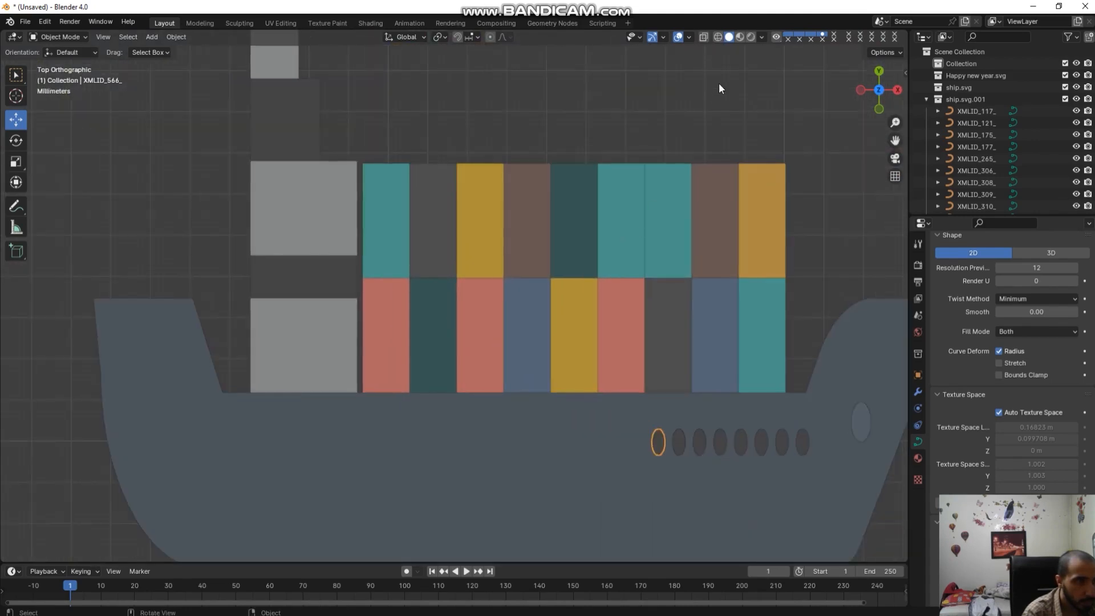
pyautogui.click(719, 37)
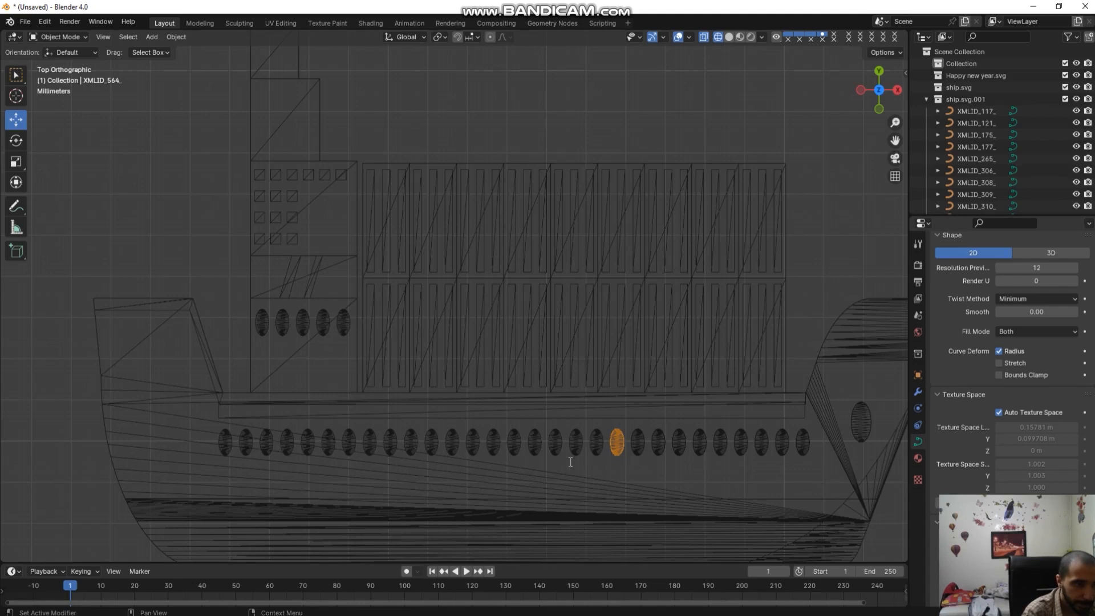
pyautogui.click(597, 448)
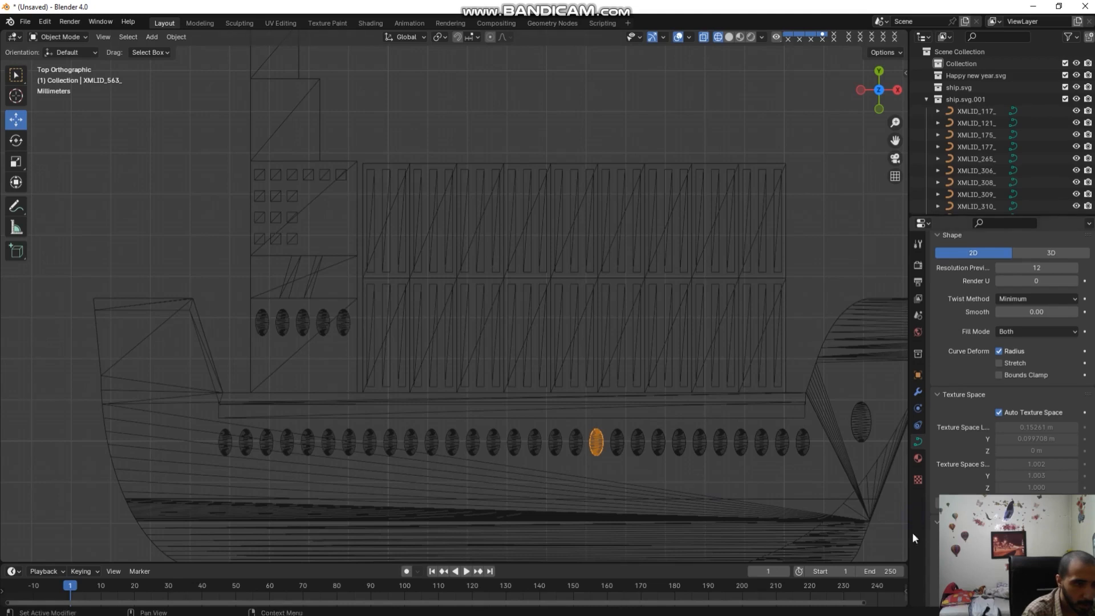
pyautogui.click(577, 440)
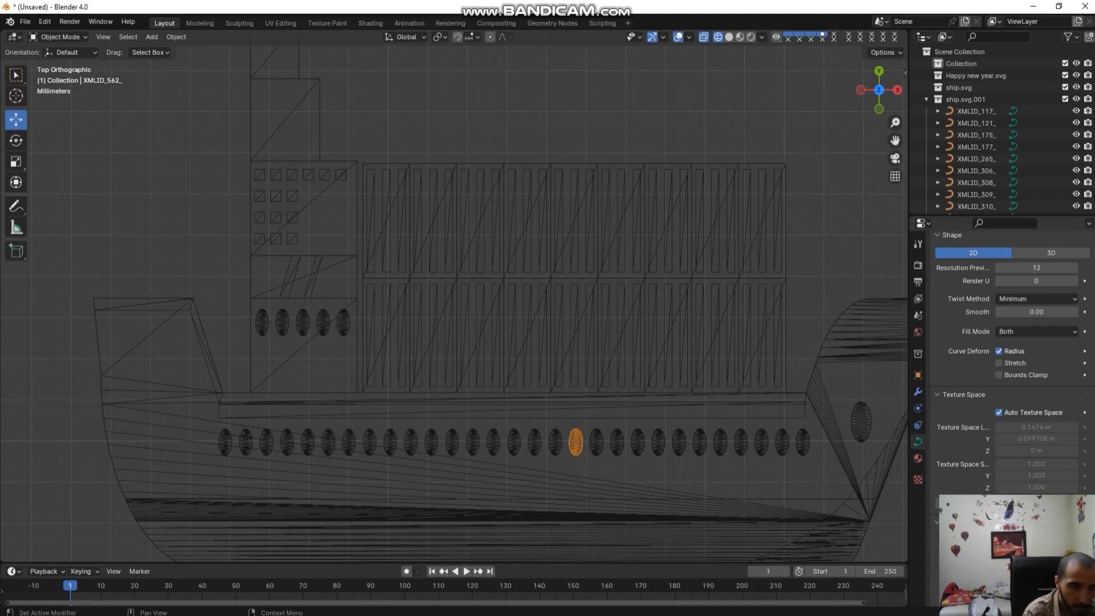
pyautogui.click(555, 442)
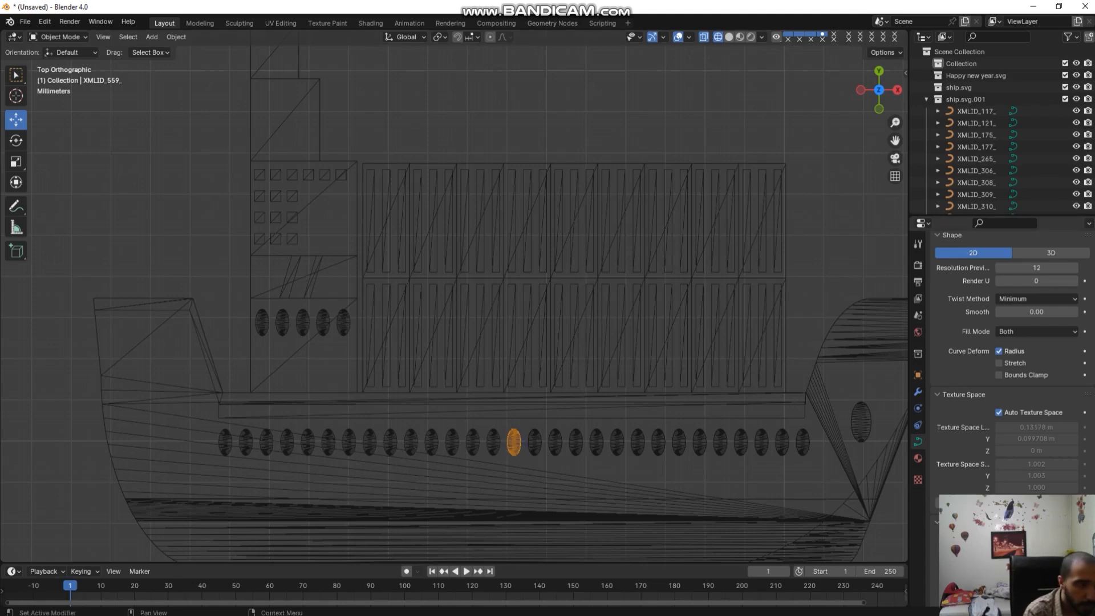
pyautogui.click(494, 451)
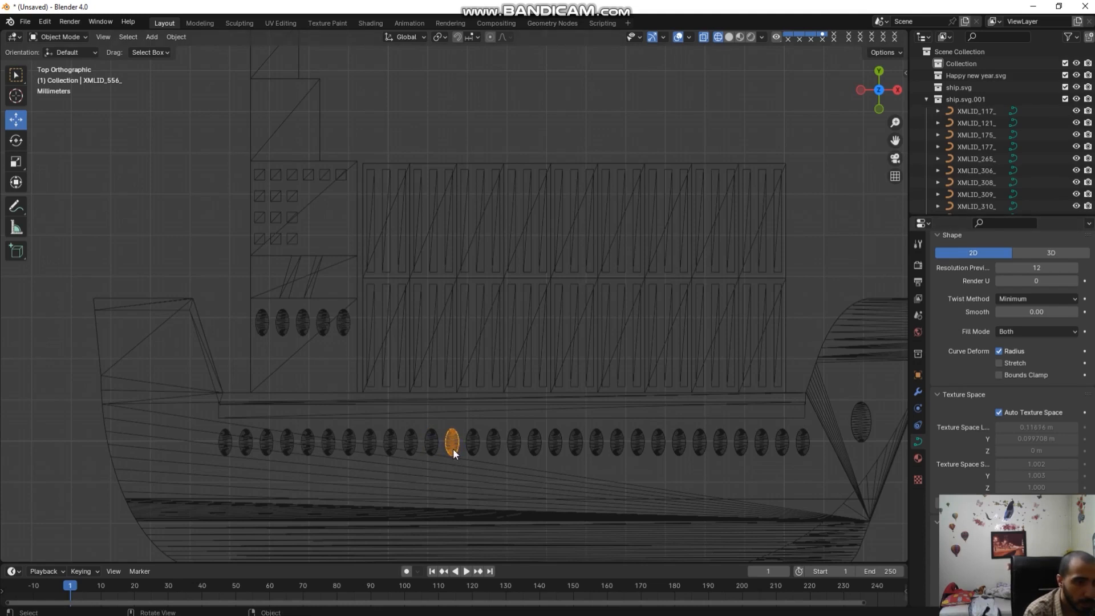
pyautogui.click(410, 446)
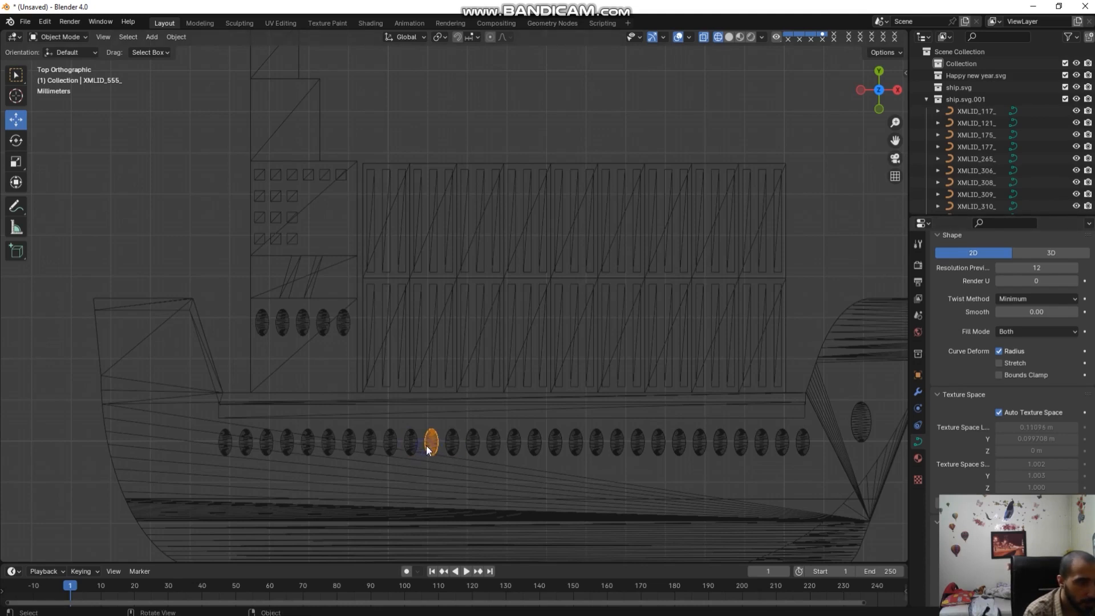
pyautogui.click(371, 442)
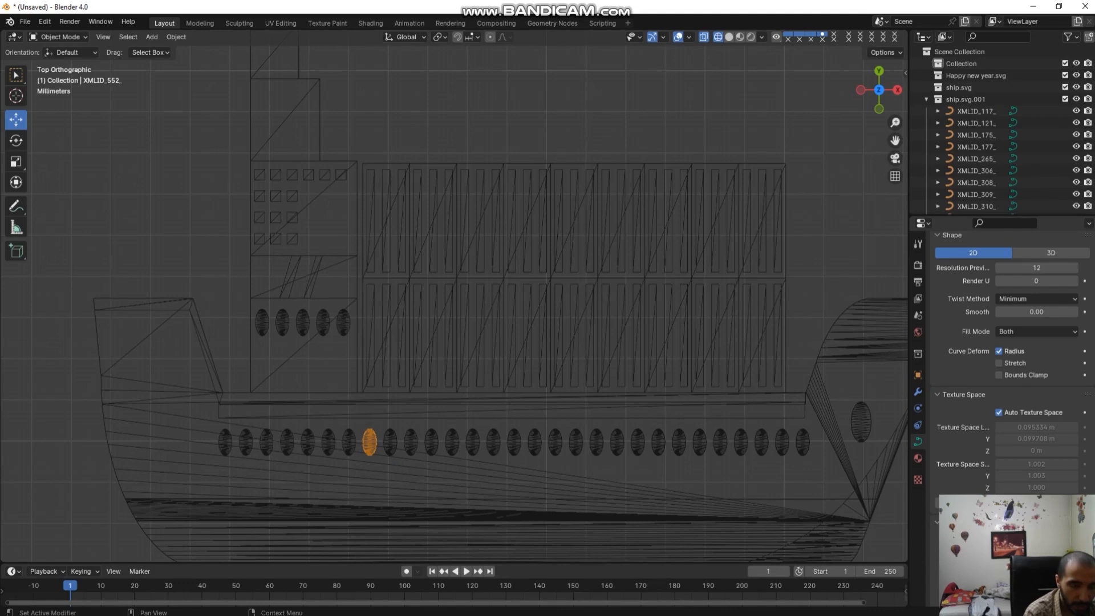
pyautogui.click(349, 442)
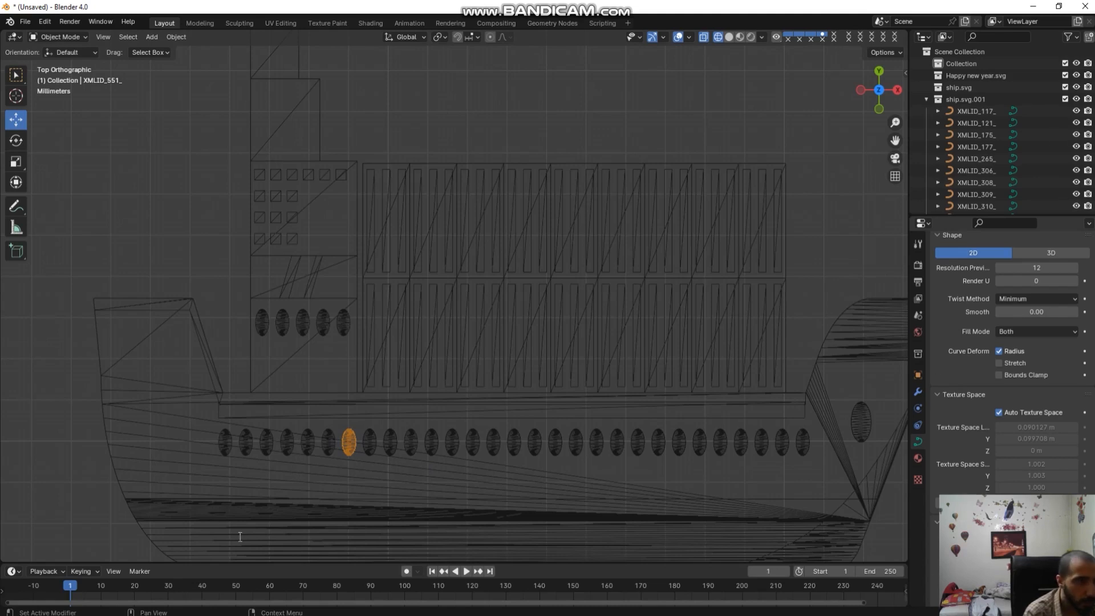
pyautogui.click(330, 443)
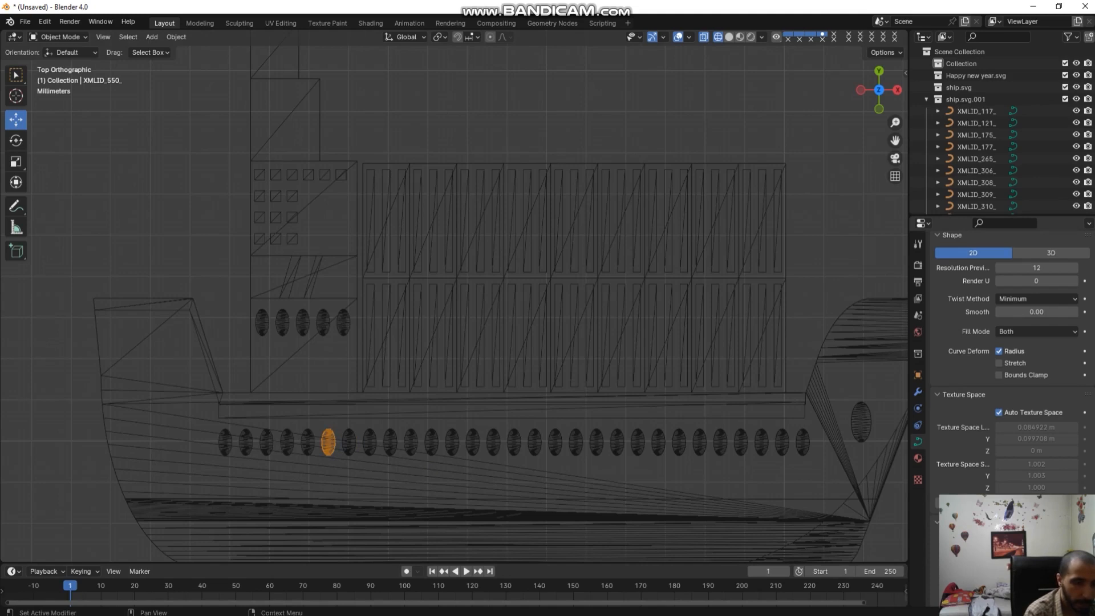
pyautogui.click(308, 443)
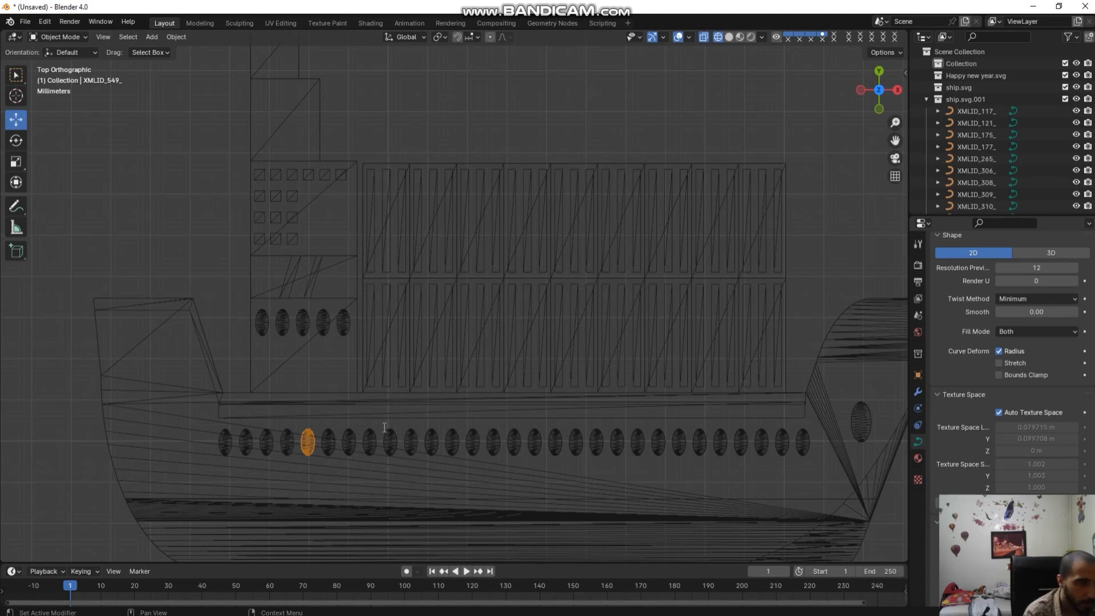
pyautogui.click(287, 443)
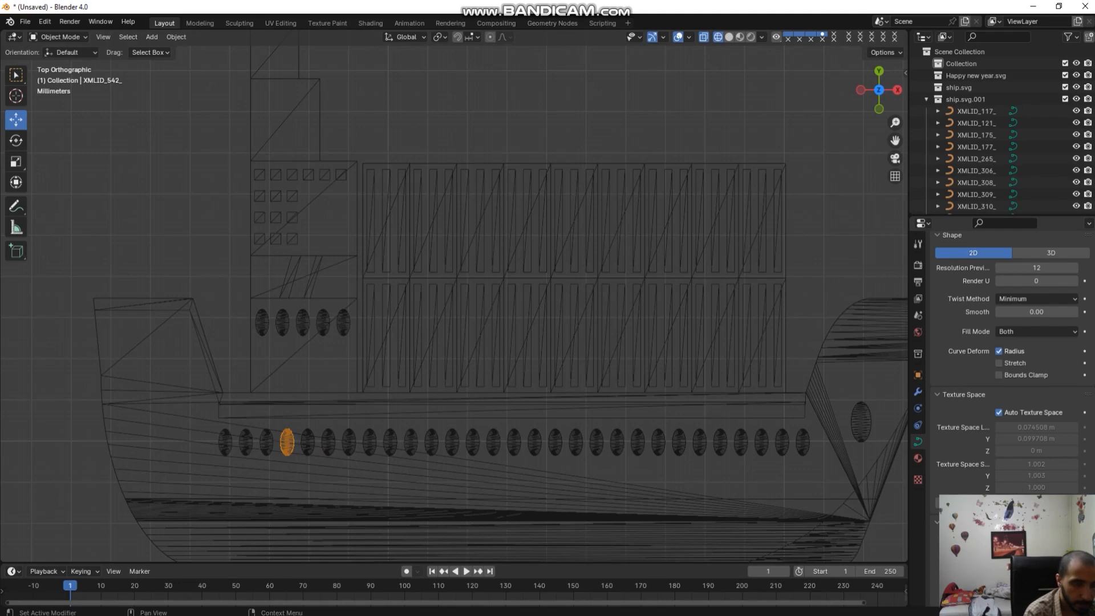
pyautogui.click(266, 442)
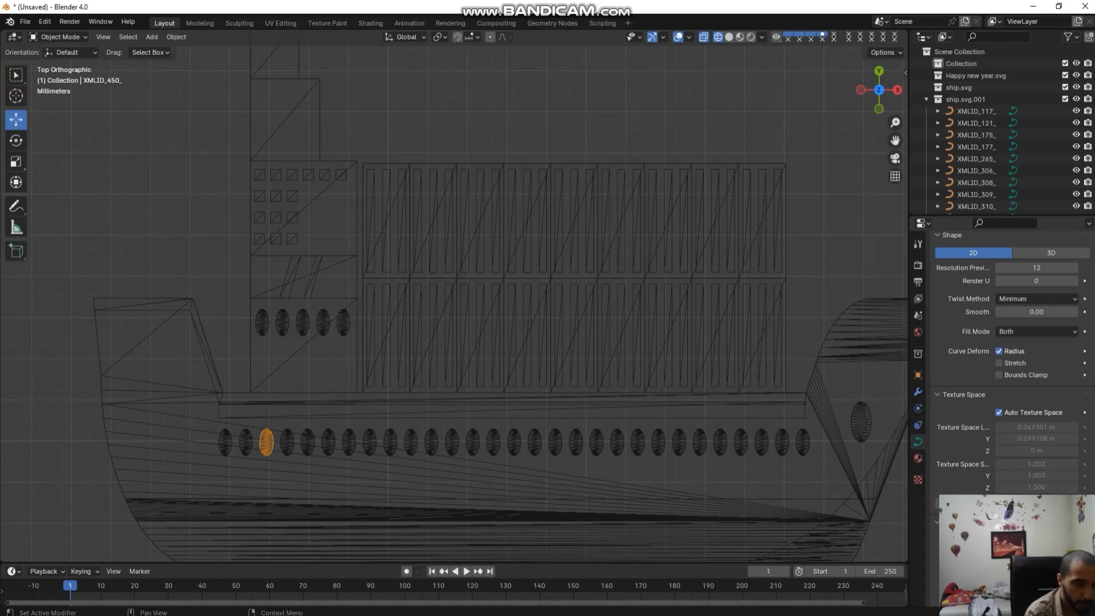
pyautogui.click(248, 446)
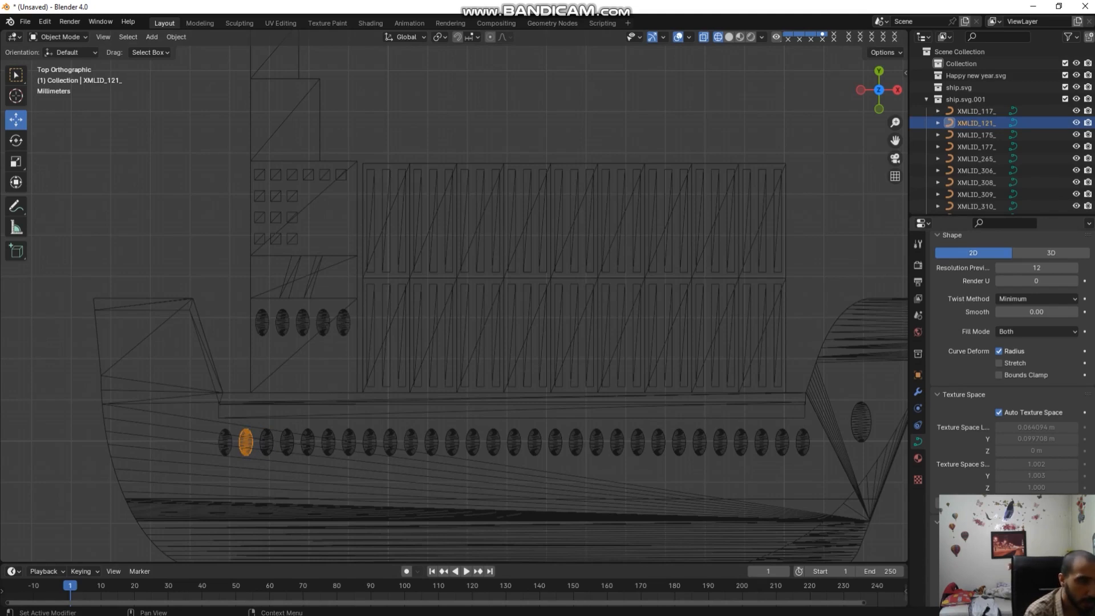
pyautogui.click(226, 448)
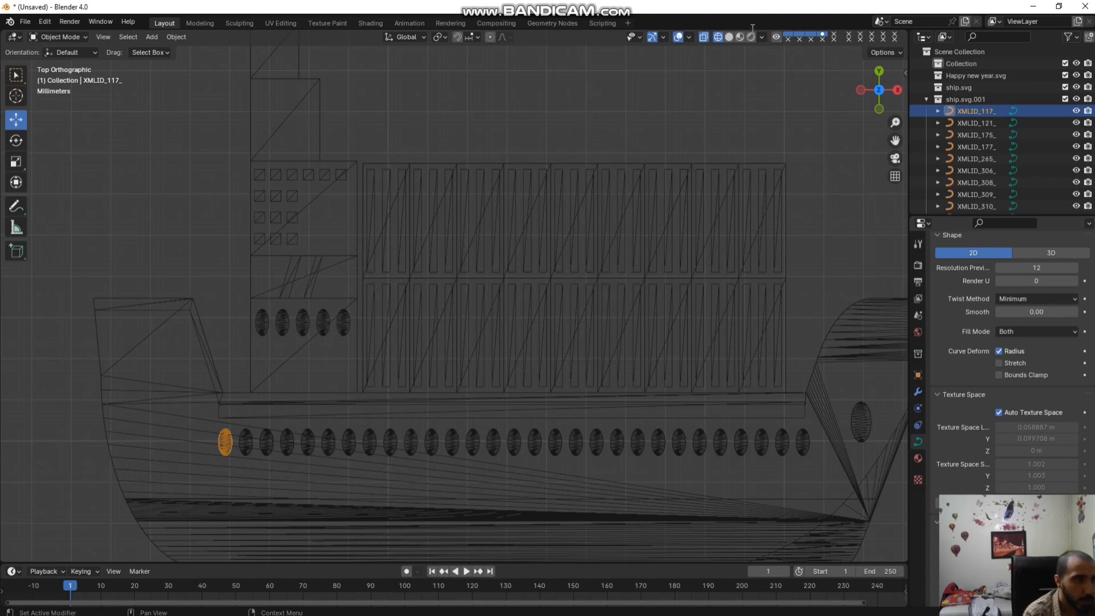
# Step: Locate the skipped porthole in the hull row and extrude its curve, returning to Solid shading
pyautogui.click(733, 37)
pyautogui.scroll(-2, 754, 137)
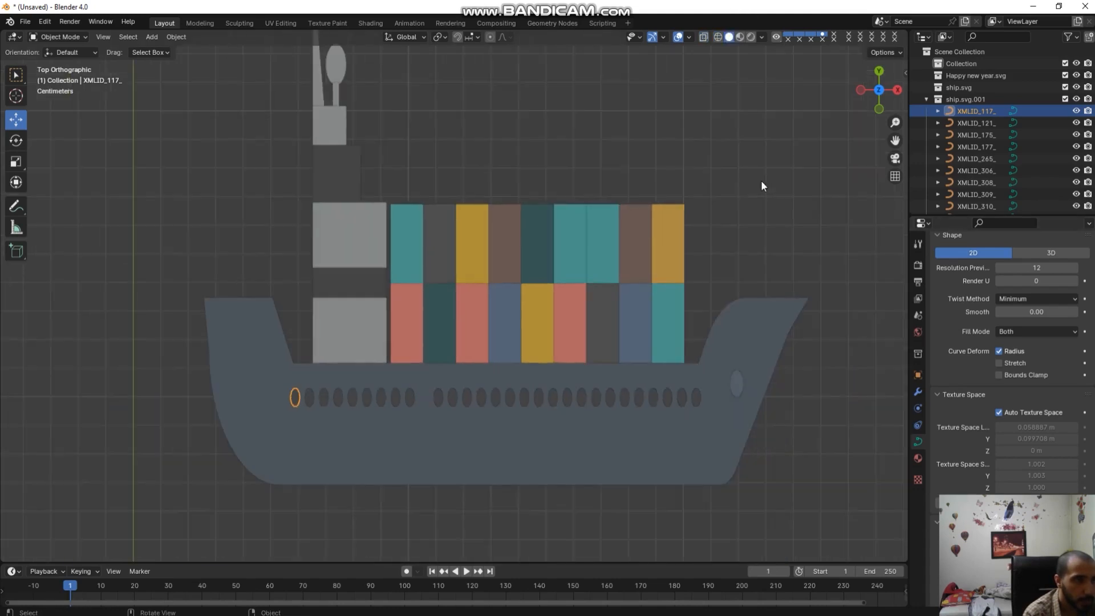
pyautogui.click(718, 36)
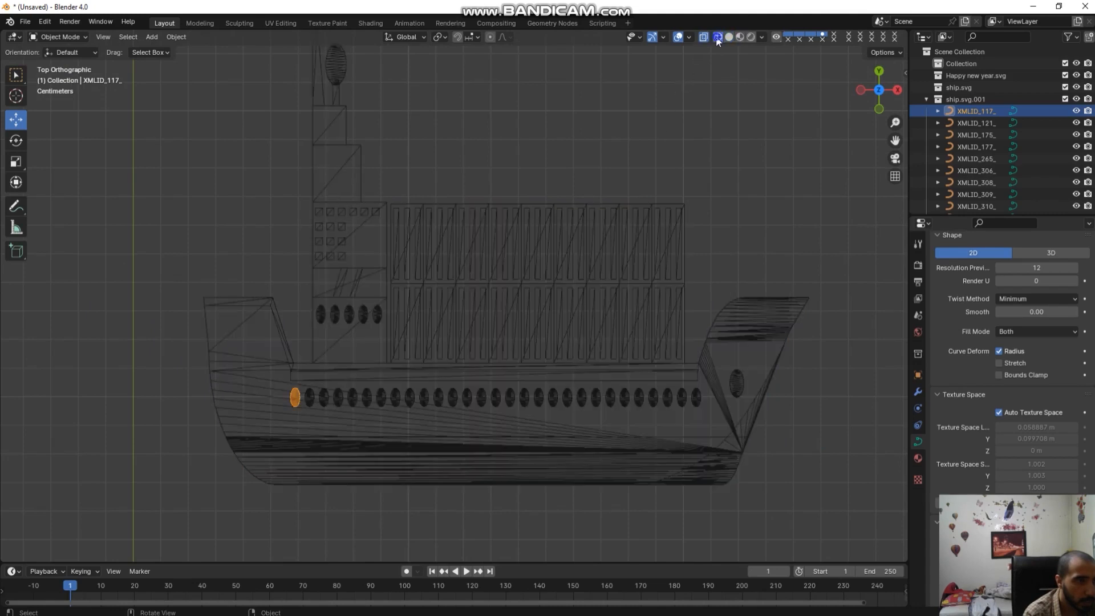
pyautogui.scroll(1, 466, 434)
pyautogui.click(472, 426)
pyautogui.click(470, 422)
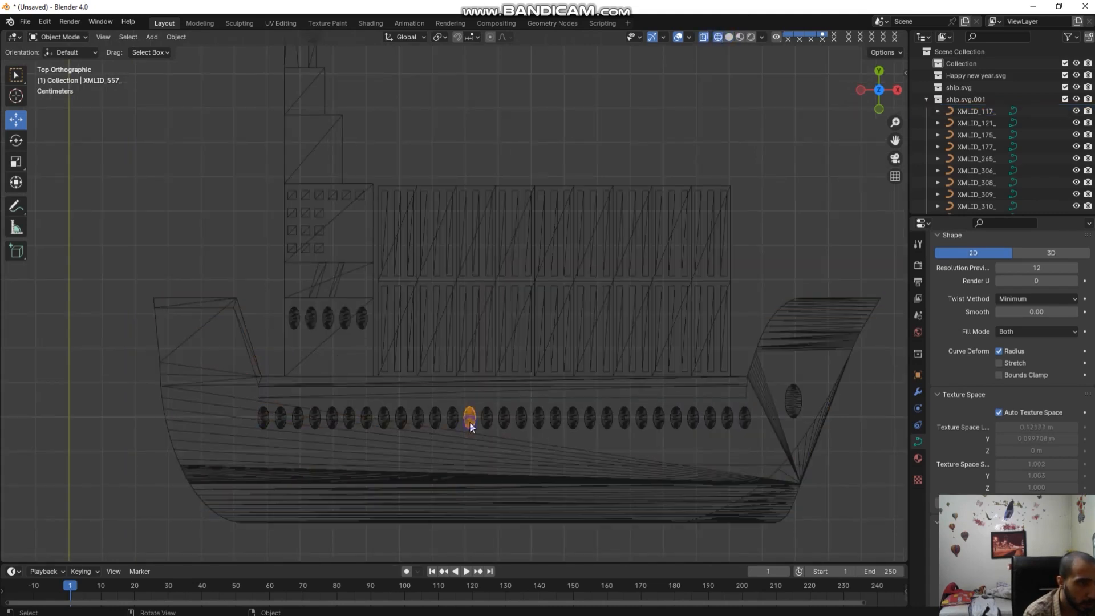
pyautogui.click(456, 421)
pyautogui.click(414, 420)
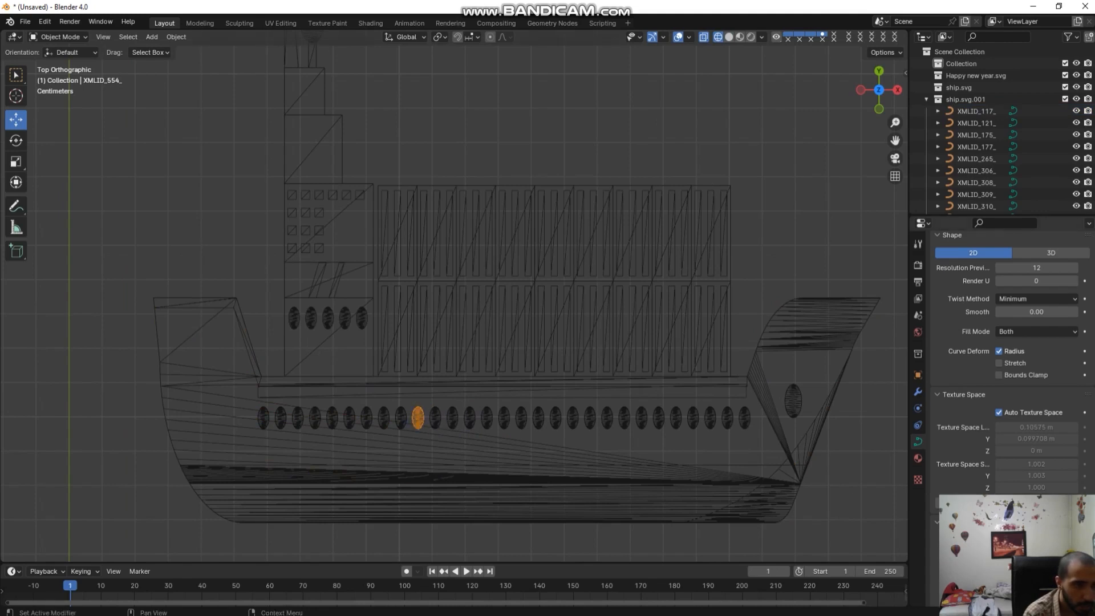
pyautogui.click(730, 37)
pyautogui.click(721, 110)
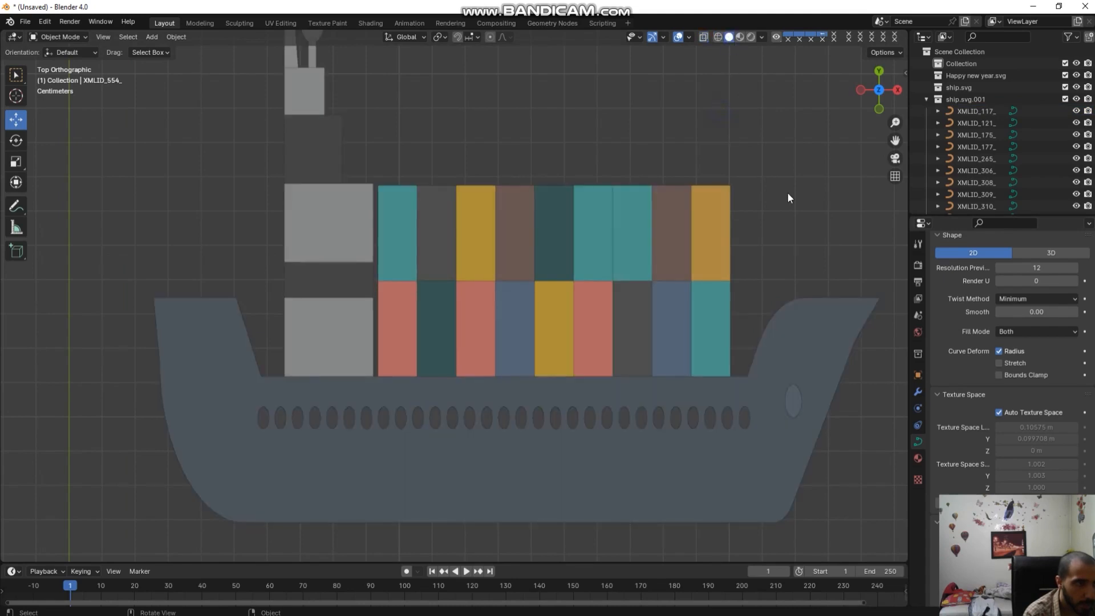
# Step: Correct the extrusion of the protruding porthole so its depth matches the neighbouring hull portholes
pyautogui.scroll(-2, 787, 192)
pyautogui.moveTo(877, 100); pyautogui.dragTo(940, 135)
pyautogui.scroll(1, 398, 522)
pyautogui.click(408, 512)
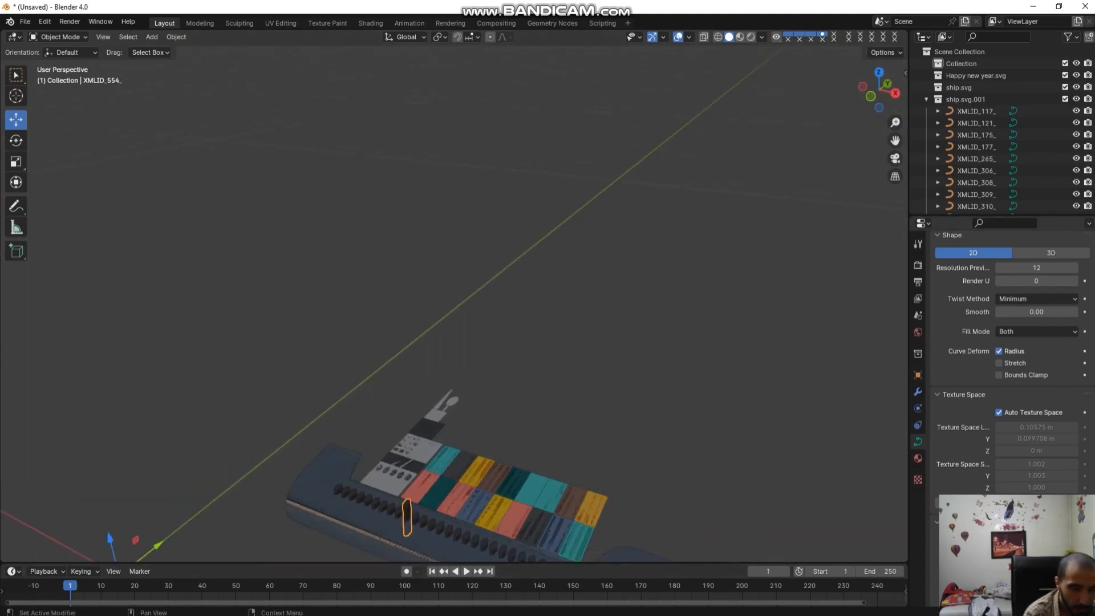
pyautogui.click(662, 381)
pyautogui.scroll(-1, 456, 427)
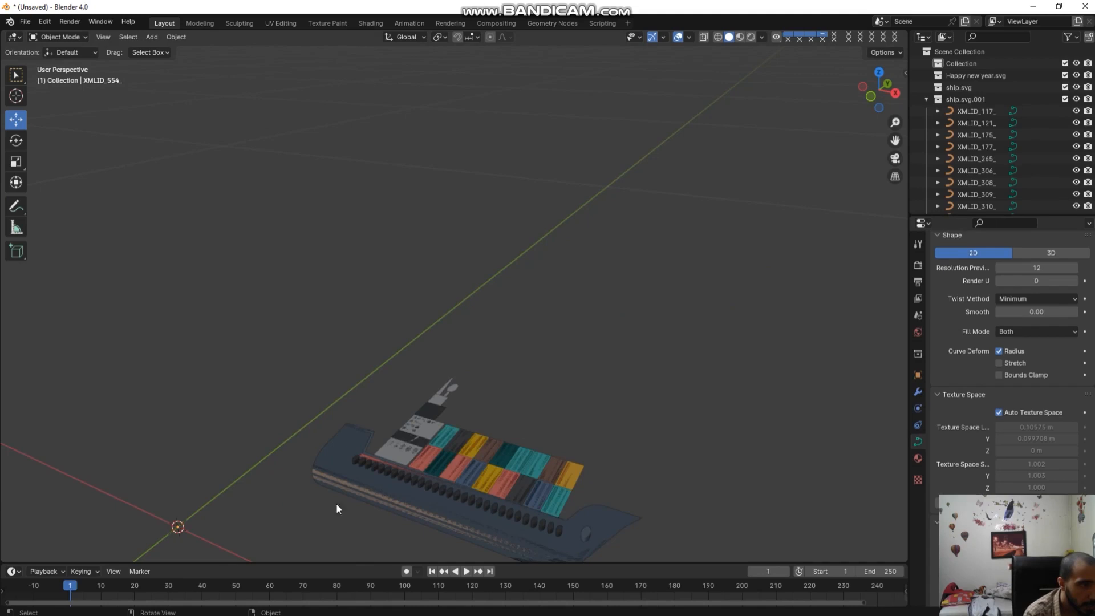
pyautogui.scroll(-1, 583, 427)
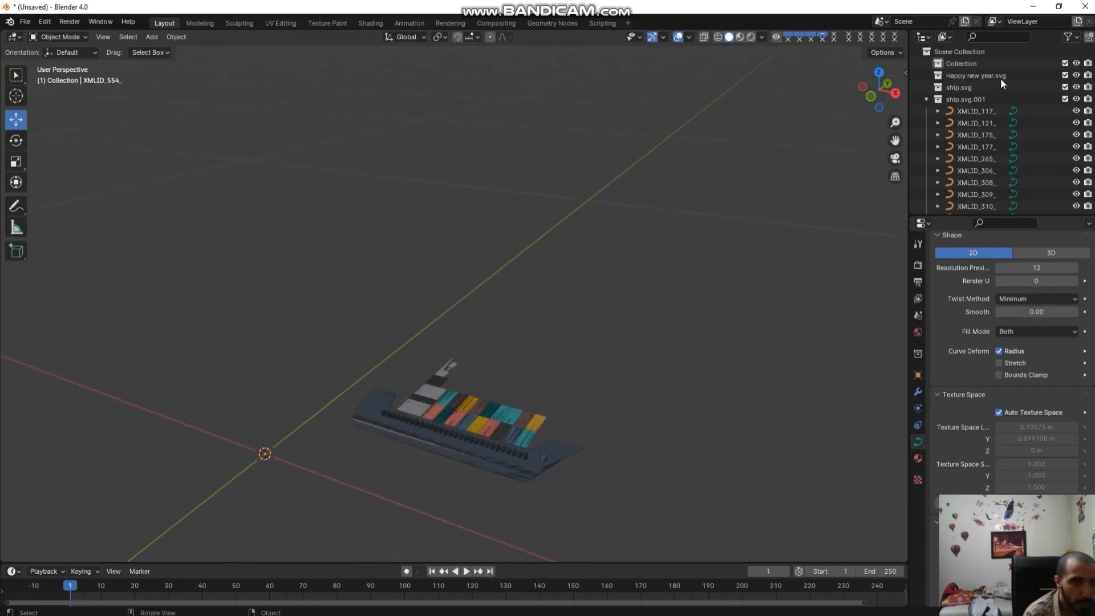
pyautogui.moveTo(870, 92); pyautogui.dragTo(860, 75)
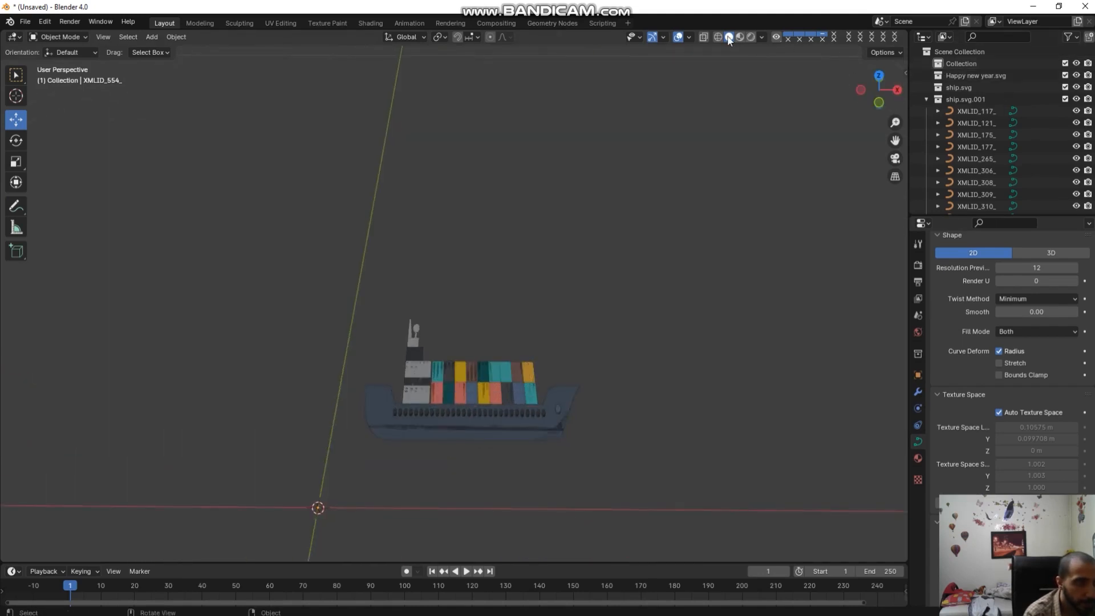
# Step: Extrude the main hull curve of the ship through its curve geometry settings, working in Wireframe top view
pyautogui.click(719, 37)
pyautogui.scroll(3, 608, 453)
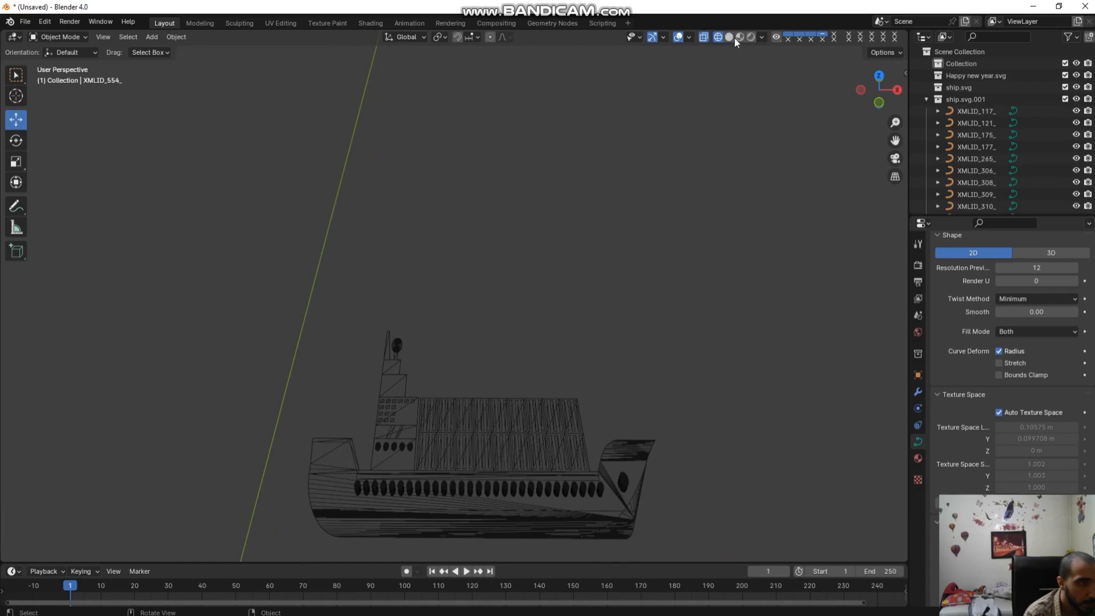
pyautogui.click(879, 76)
pyautogui.scroll(4, 693, 407)
pyautogui.scroll(-2, 758, 407)
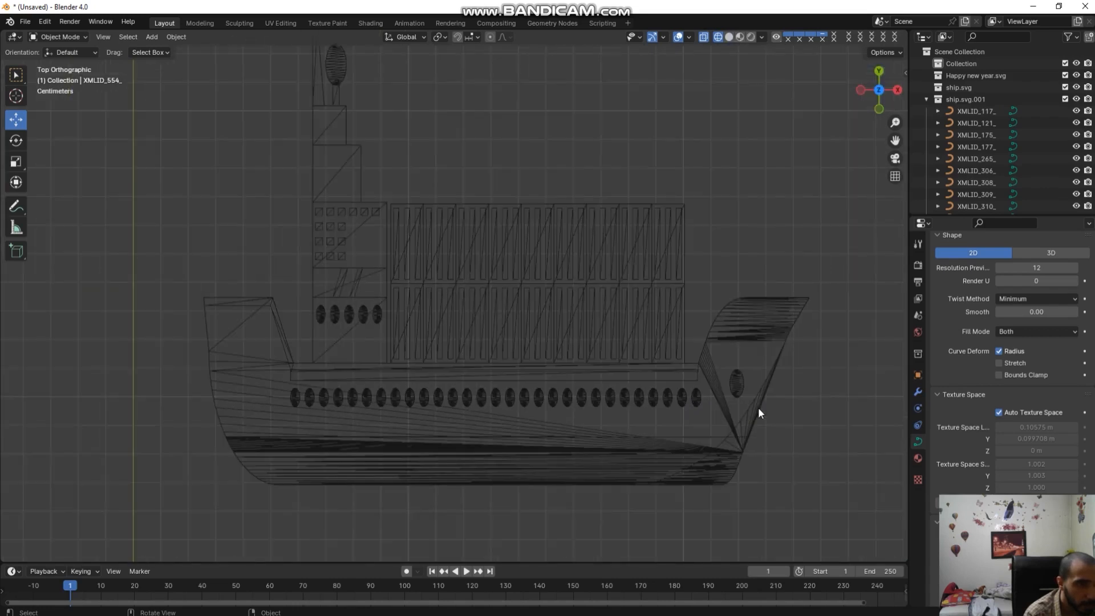
pyautogui.click(768, 321)
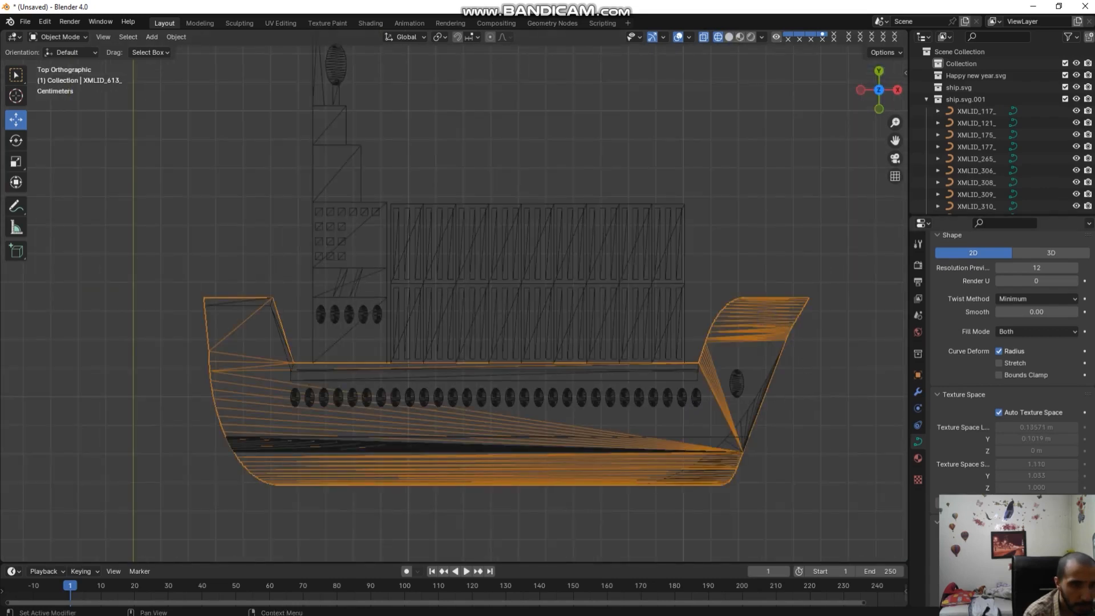
pyautogui.click(725, 553)
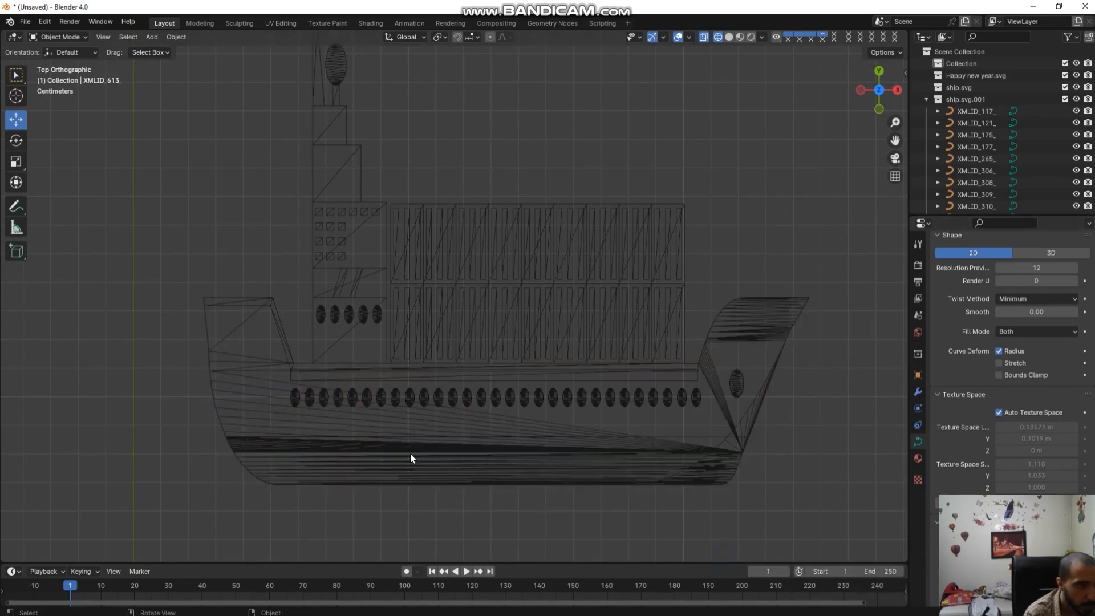
pyautogui.click(392, 447)
pyautogui.click(459, 507)
pyautogui.click(539, 481)
pyautogui.click(543, 468)
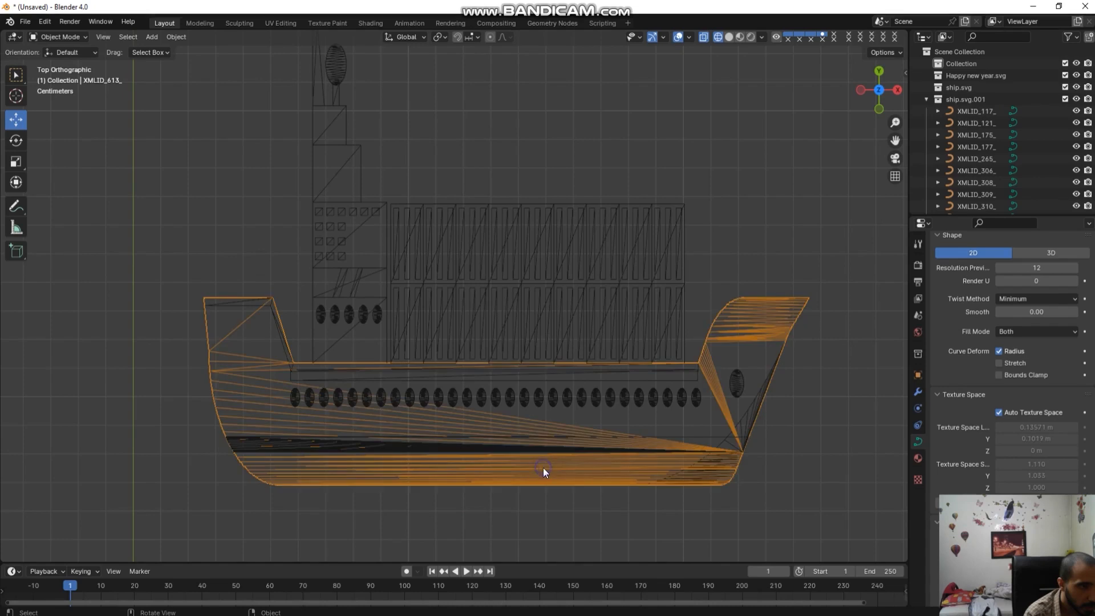
pyautogui.click(565, 465)
pyautogui.click(614, 428)
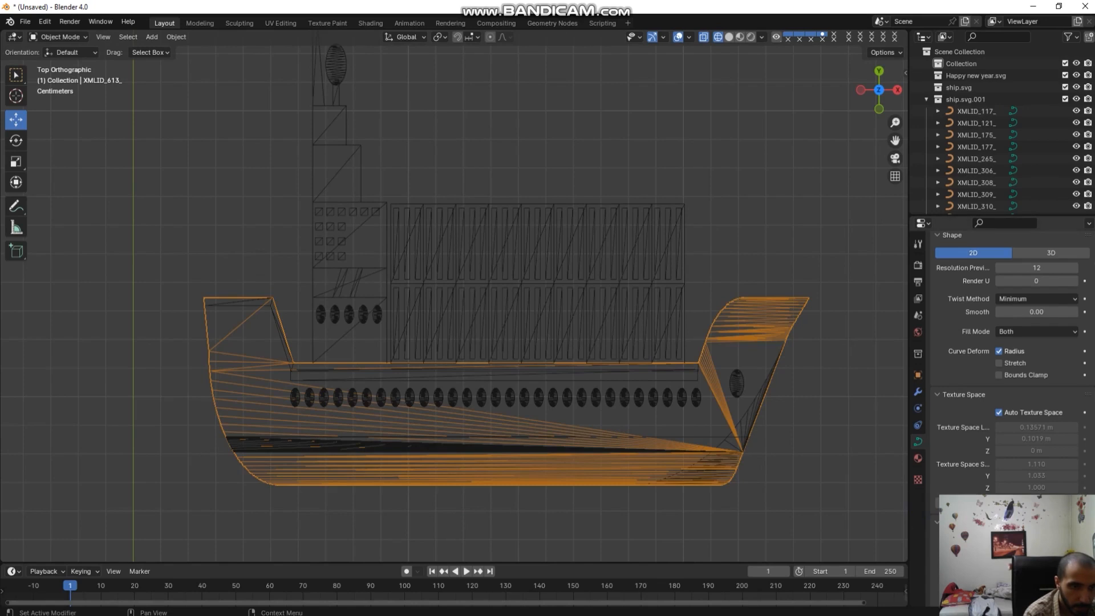
pyautogui.click(878, 447)
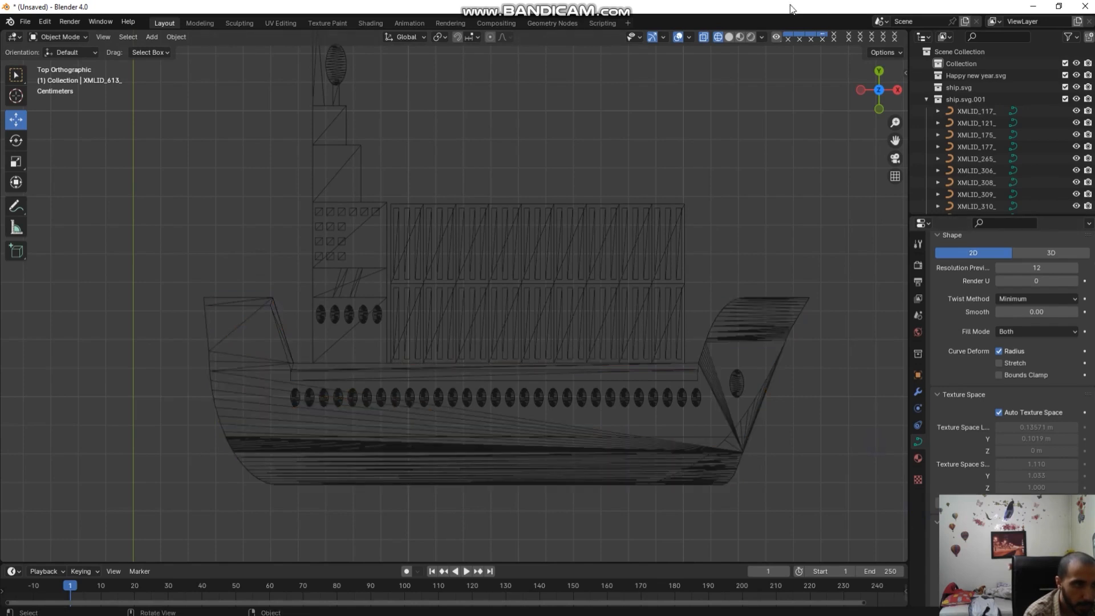
# Step: Examine the depth of the extruded hull from several angles in Solid and Wireframe shading
pyautogui.click(729, 36)
pyautogui.moveTo(861, 84)
pyautogui.mouseDown()
pyautogui.moveTo(873, 99)
pyautogui.moveTo(864, 54)
pyautogui.moveTo(824, 29)
pyautogui.moveTo(854, 31)
pyautogui.mouseUp()
pyautogui.click(717, 38)
pyautogui.scroll(-3, 692, 232)
pyautogui.scroll(-1, 693, 232)
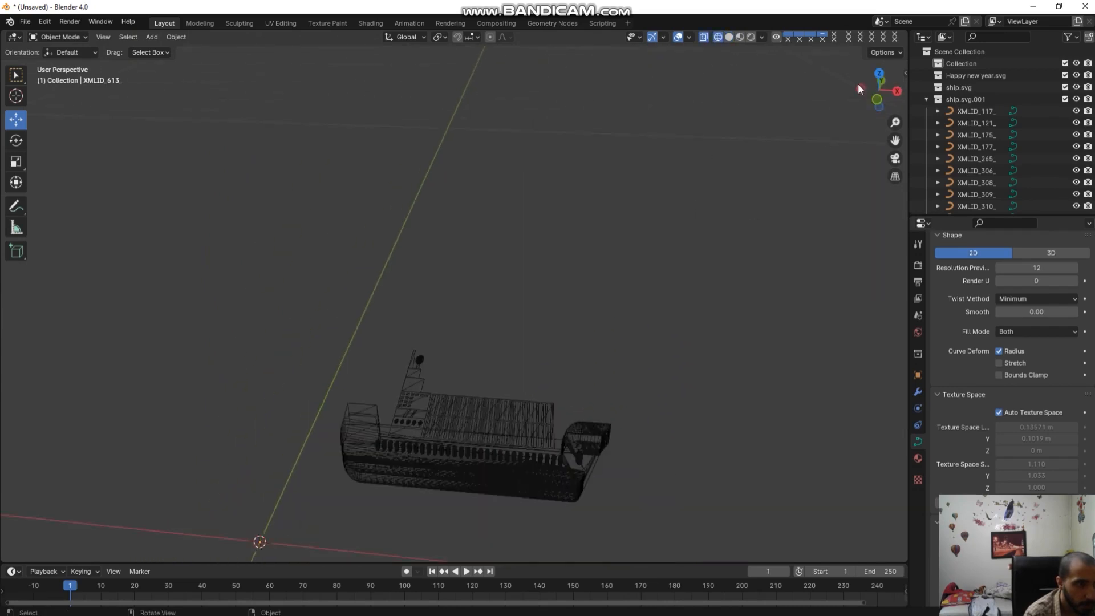
pyautogui.moveTo(880, 87); pyautogui.dragTo(886, 120)
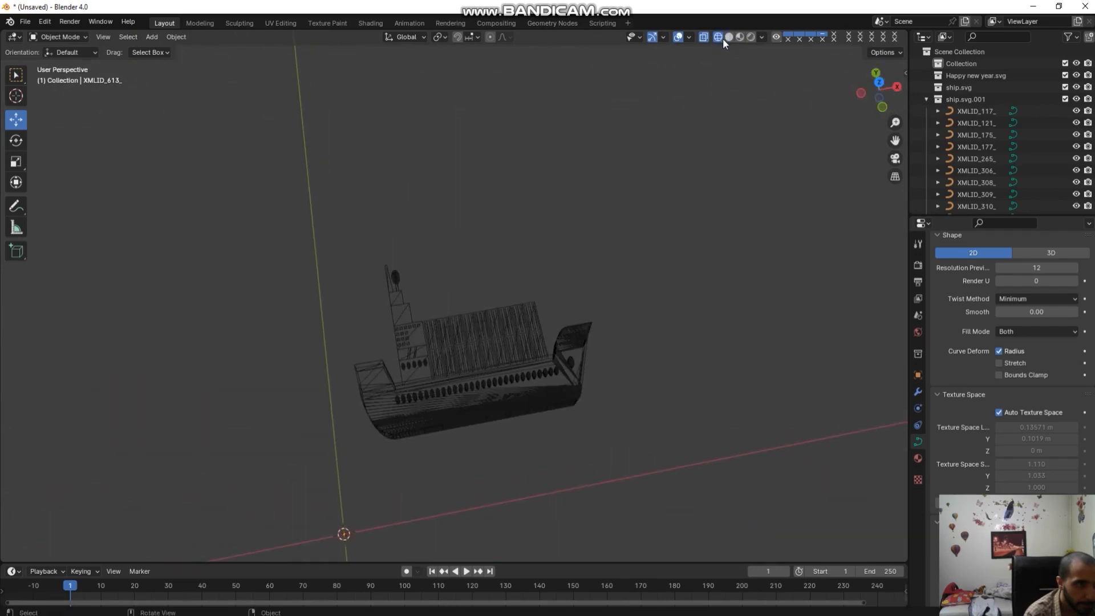
# Step: Extrude the bottom strip of the hull through its curve geometry settings in Wireframe top view, and inspect it in Solid shading
pyautogui.click(885, 84)
pyautogui.scroll(3, 565, 424)
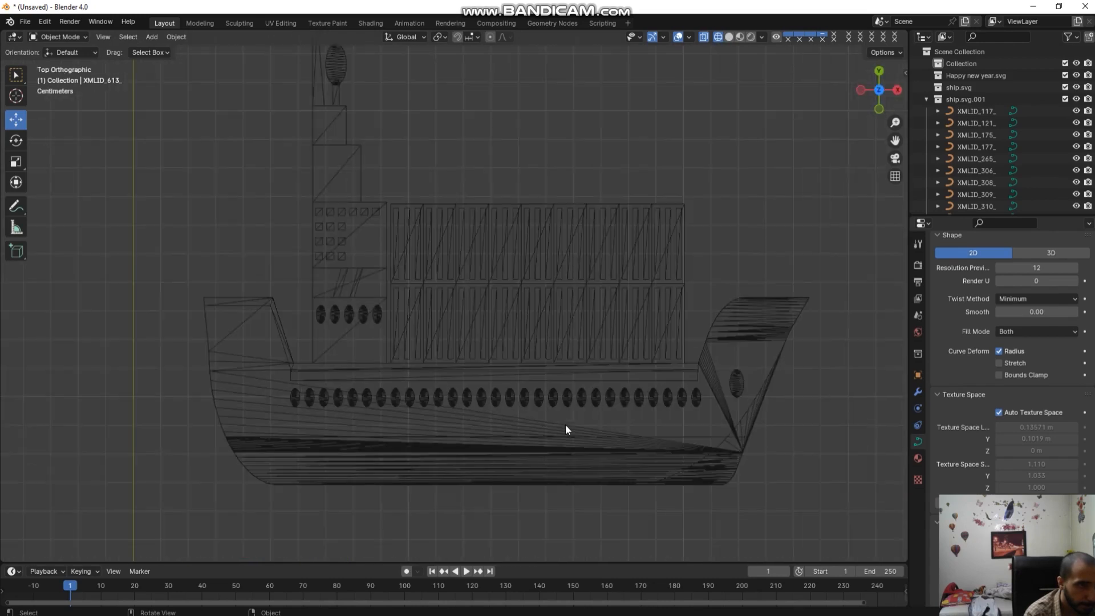
pyautogui.scroll(2, 402, 441)
pyautogui.scroll(-2, 402, 440)
pyautogui.click(402, 484)
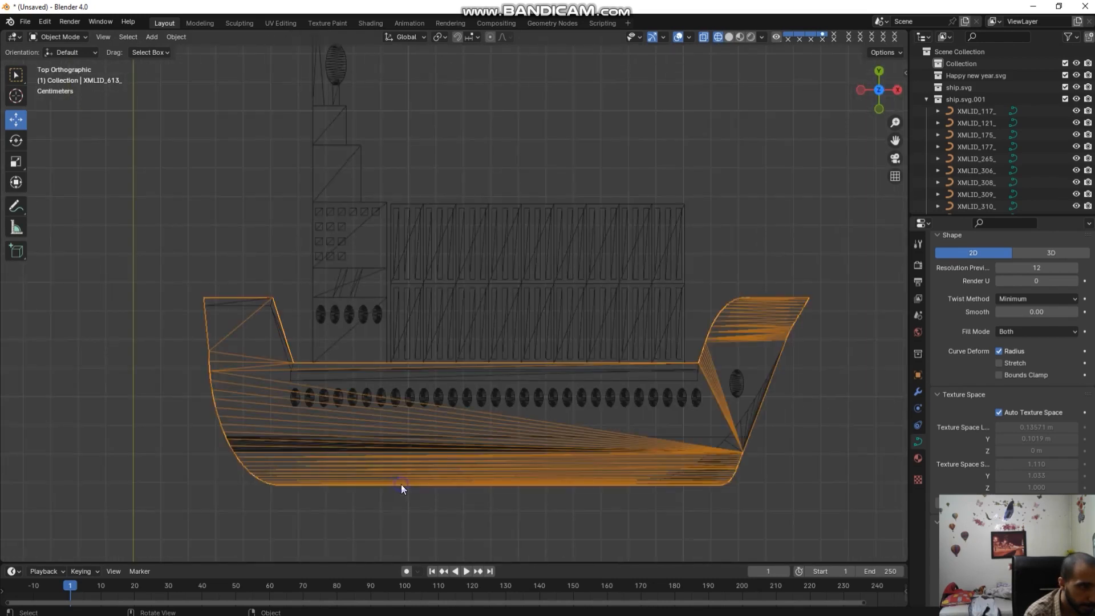
pyautogui.click(402, 484)
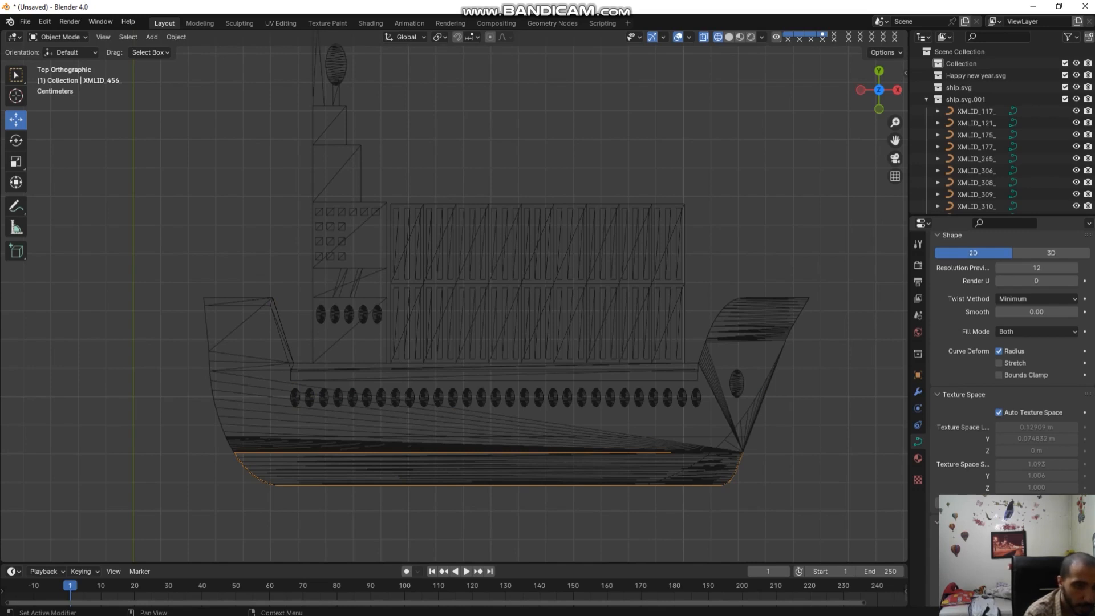
pyautogui.click(848, 500)
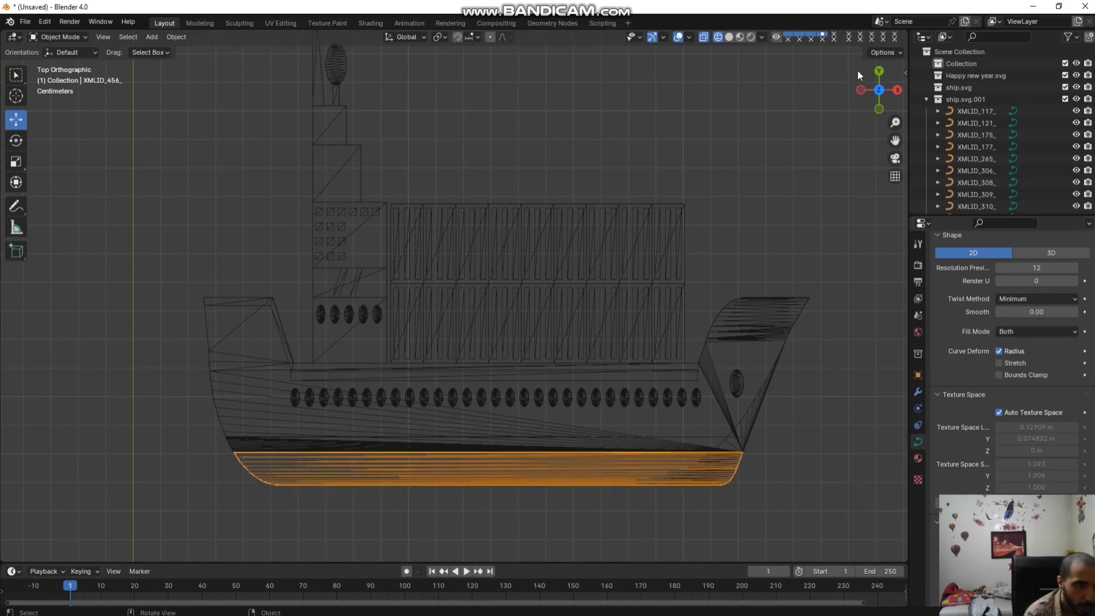
pyautogui.click(733, 37)
pyautogui.moveTo(890, 106)
pyautogui.mouseDown()
pyautogui.moveTo(898, 60)
pyautogui.moveTo(914, 43)
pyautogui.moveTo(861, 94)
pyautogui.moveTo(837, 219)
pyautogui.moveTo(827, 191)
pyautogui.moveTo(799, 209)
pyautogui.moveTo(812, 225)
pyautogui.moveTo(836, 207)
pyautogui.moveTo(874, 101)
pyautogui.mouseUp()
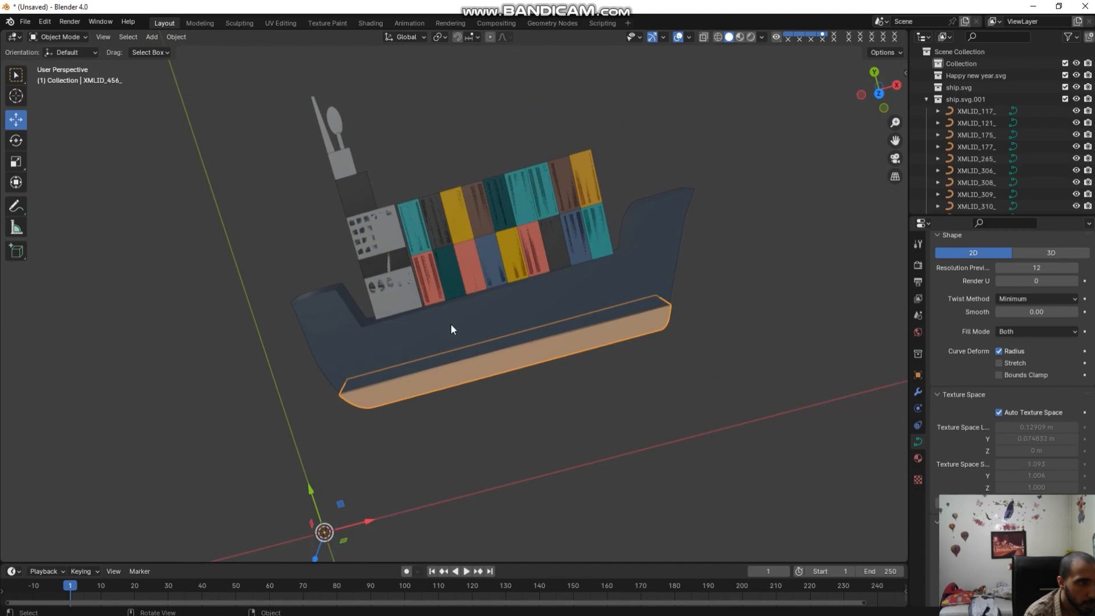
# Step: Compare the main hull with the bottom strip, increase the main hull's extrusion depth, and view it at an angle in Solid shading
pyautogui.keyDown('shift'); pyautogui.click(513, 325); pyautogui.keyUp('shift')
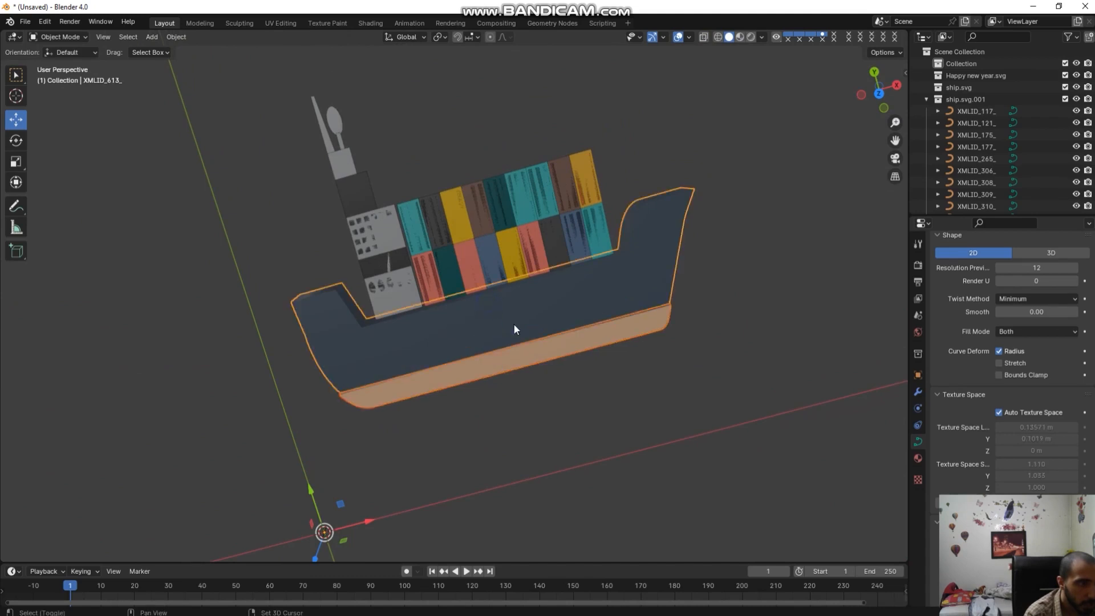
pyautogui.click(717, 36)
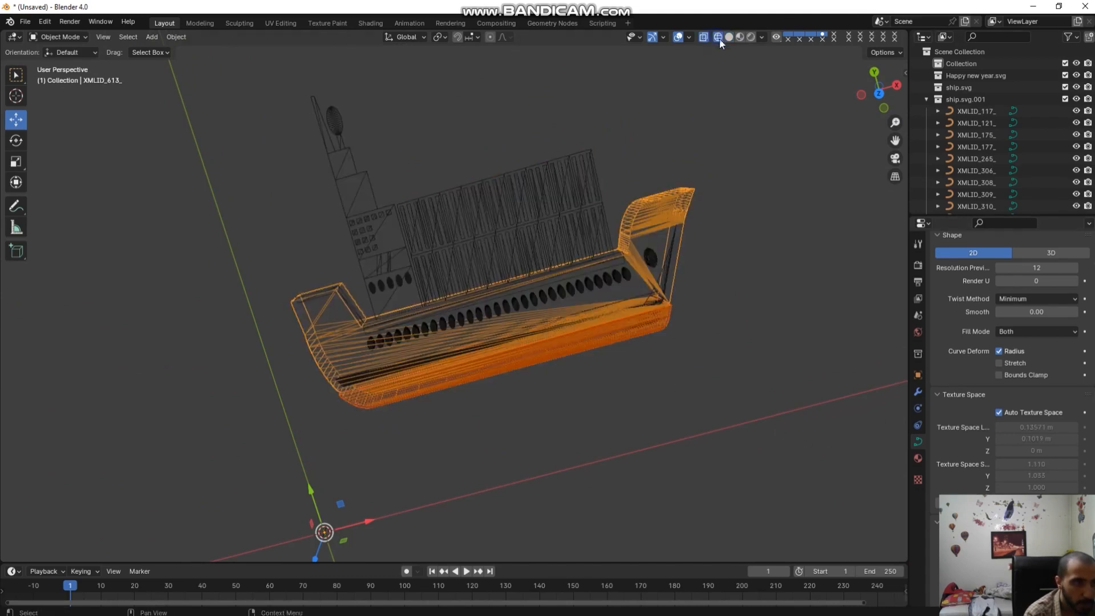
pyautogui.click(879, 96)
pyautogui.click(755, 296)
pyautogui.click(776, 332)
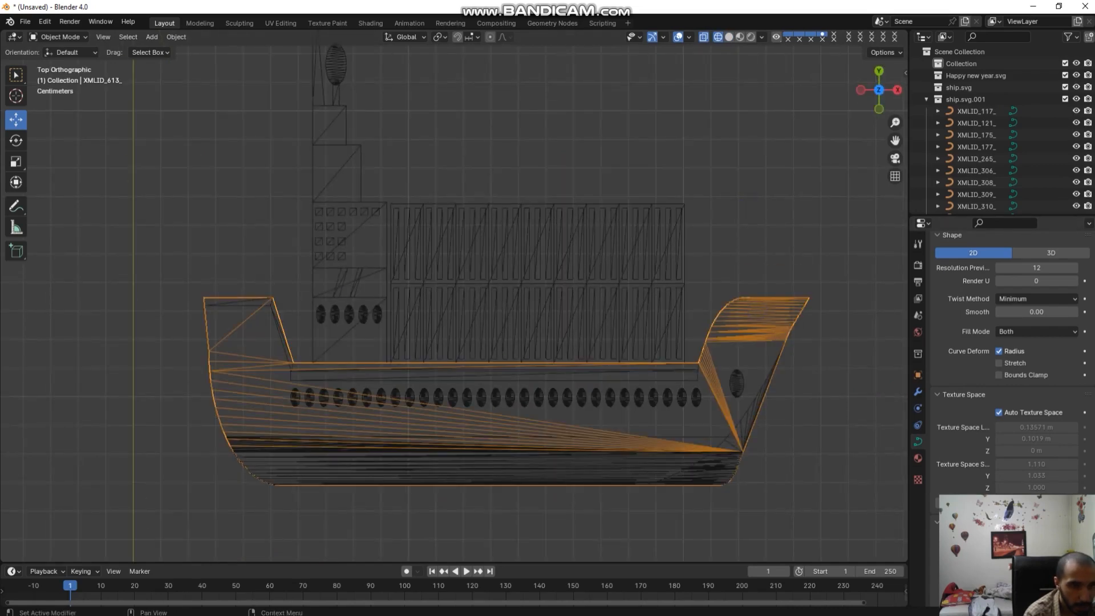
pyautogui.click(852, 295)
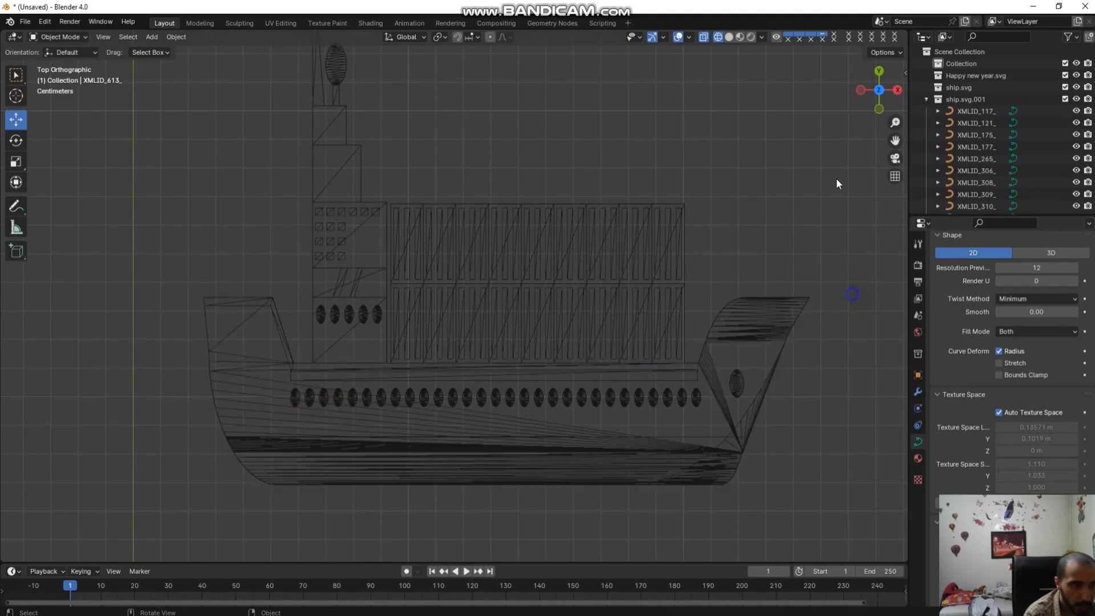
pyautogui.click(729, 37)
pyautogui.moveTo(868, 87)
pyautogui.mouseDown()
pyautogui.moveTo(744, 181)
pyautogui.moveTo(706, 234)
pyautogui.moveTo(762, 201)
pyautogui.mouseUp()
pyautogui.moveTo(861, 90); pyautogui.dragTo(846, 110)
# Step: Select the hull's bottom strip in Wireframe top view and increase its curve extrusion
pyautogui.click(719, 38)
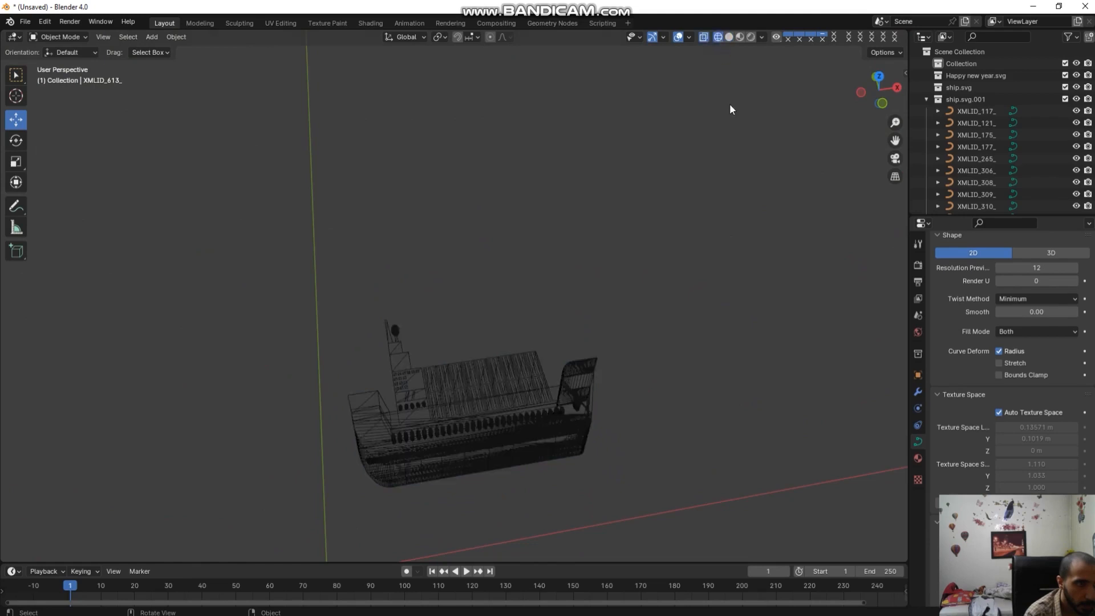
pyautogui.click(878, 76)
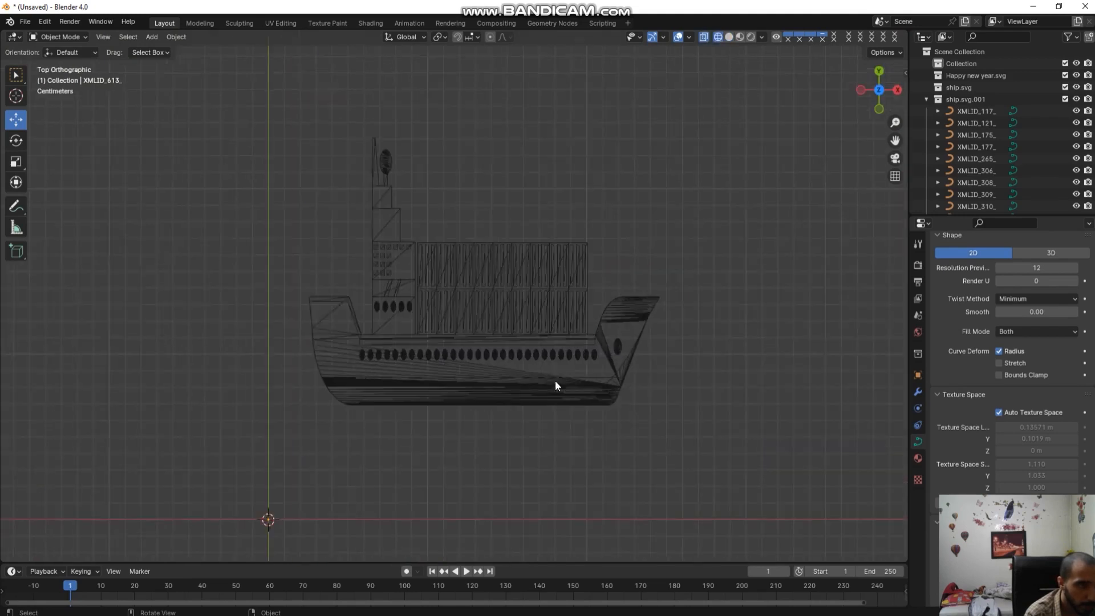
pyautogui.scroll(4, 558, 400)
pyautogui.click(573, 478)
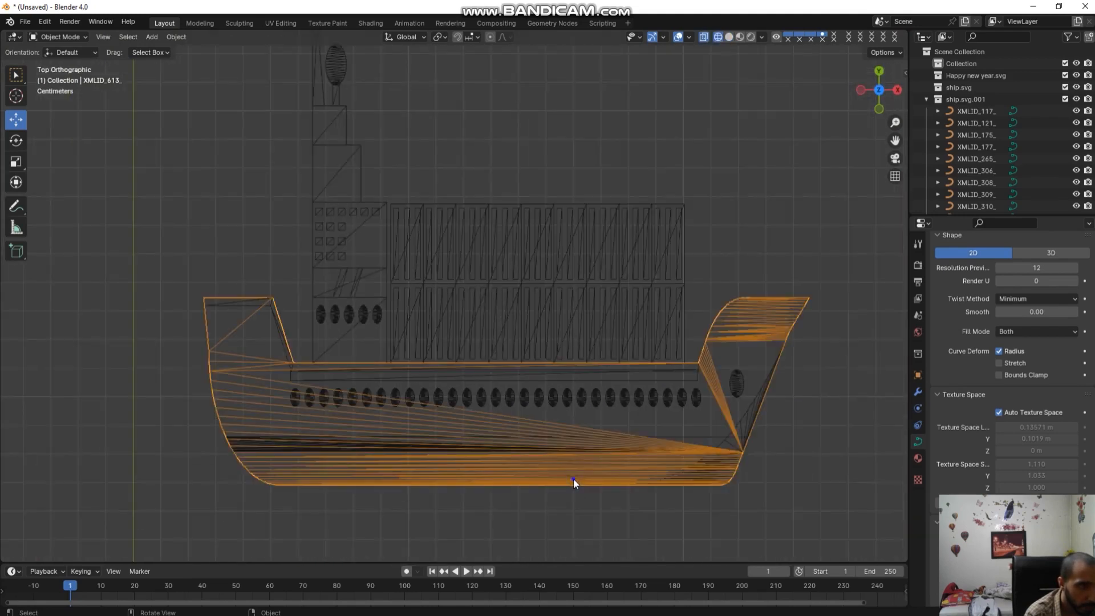
pyautogui.click(573, 487)
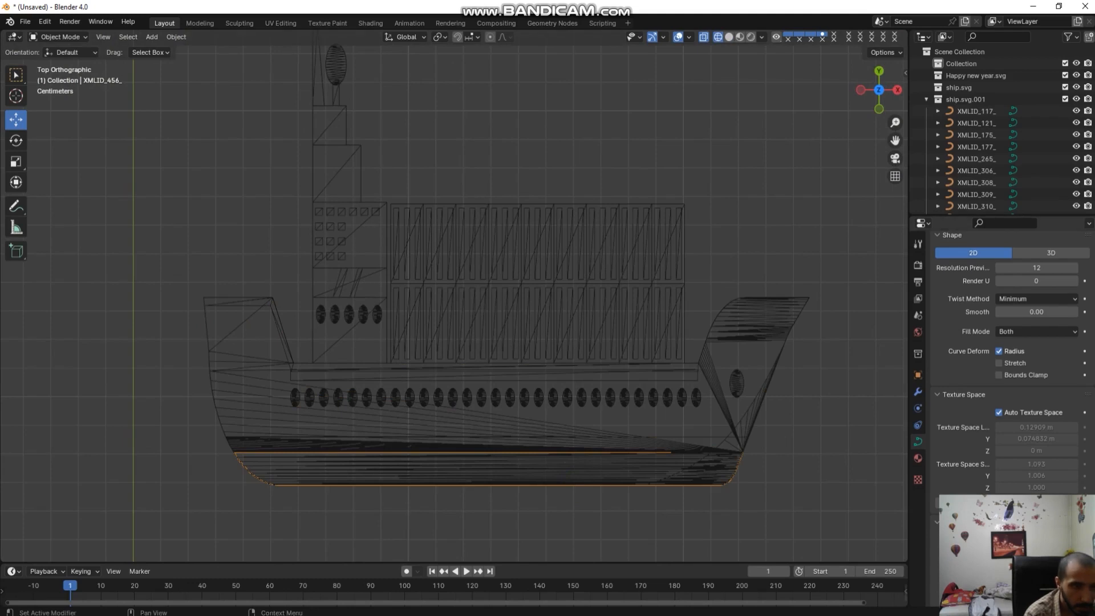
pyautogui.press('Return')
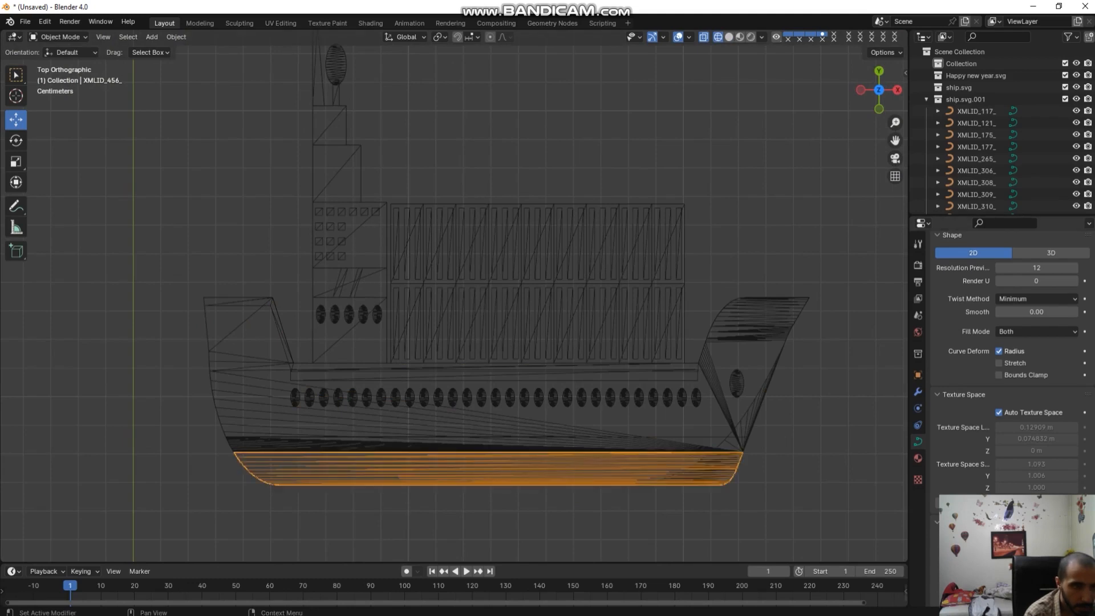
# Step: Examine the curved bow piece and the extruded bottom strip, viewing the hull from below in Solid shading
pyautogui.click(729, 433)
pyautogui.click(727, 476)
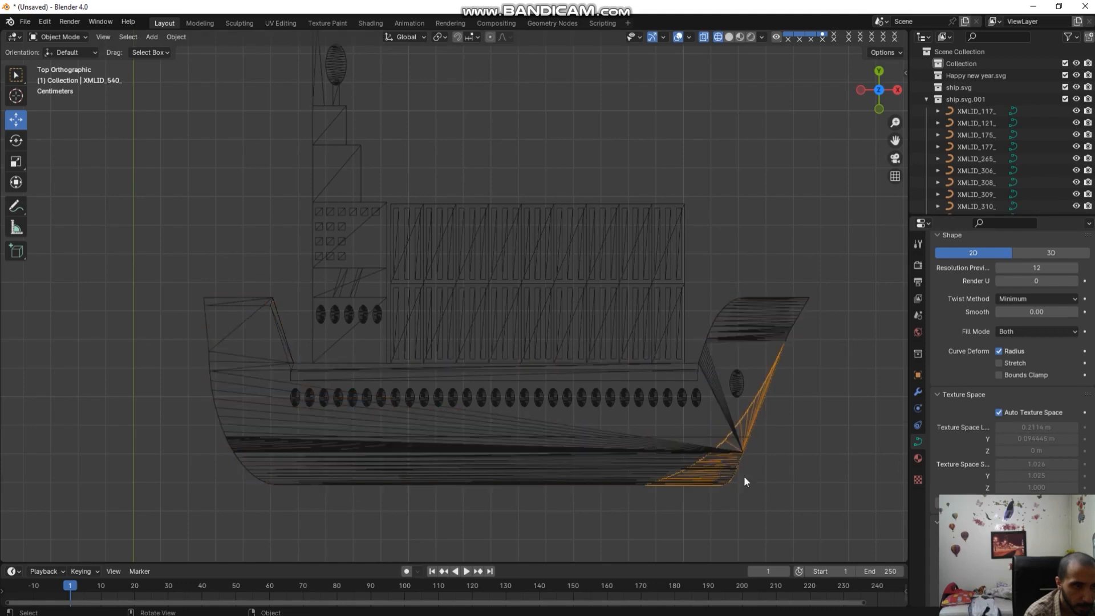
pyautogui.click(633, 477)
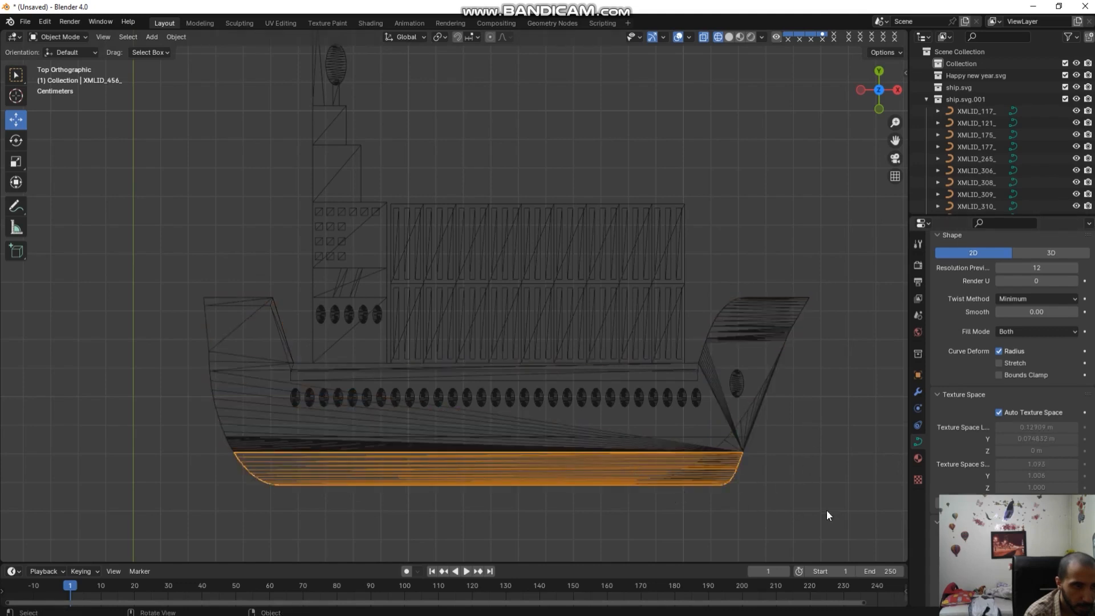
pyautogui.click(729, 37)
pyautogui.moveTo(867, 94); pyautogui.dragTo(854, 138)
pyautogui.scroll(-4, 781, 249)
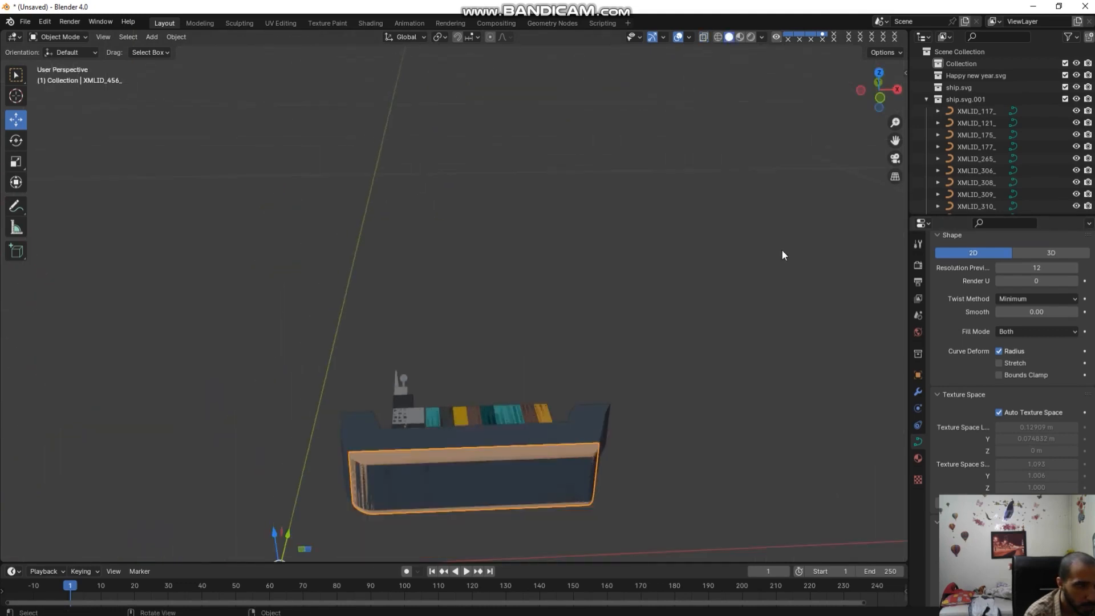
pyautogui.scroll(1, 781, 248)
pyautogui.moveTo(860, 90)
pyautogui.mouseDown()
pyautogui.moveTo(850, 111)
pyautogui.moveTo(859, 130)
pyautogui.moveTo(857, 91)
pyautogui.mouseUp()
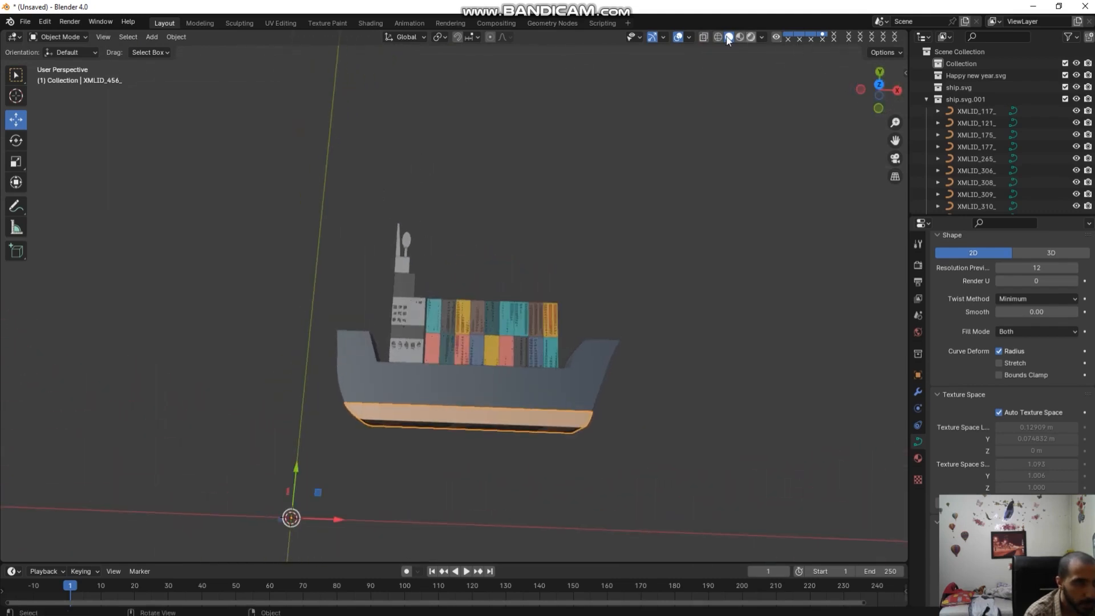
# Step: Extrude the curved shading piece at the lower bow in Wireframe top view, and check its depth at an angle in Solid shading
pyautogui.click(718, 37)
pyautogui.scroll(1, 737, 249)
pyautogui.click(880, 84)
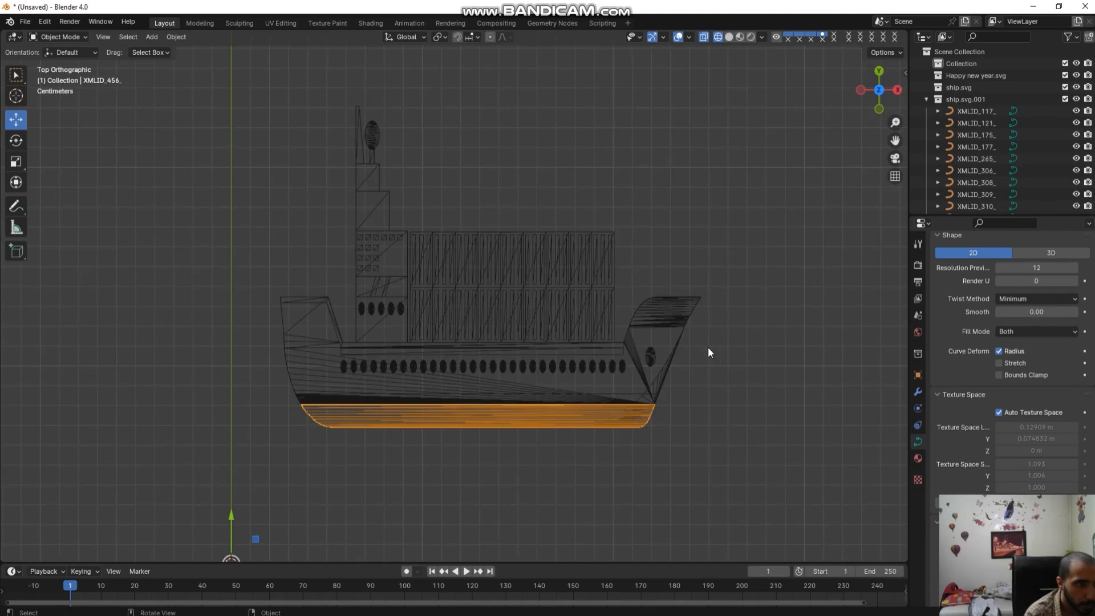
pyautogui.scroll(3, 741, 425)
pyautogui.click(797, 458)
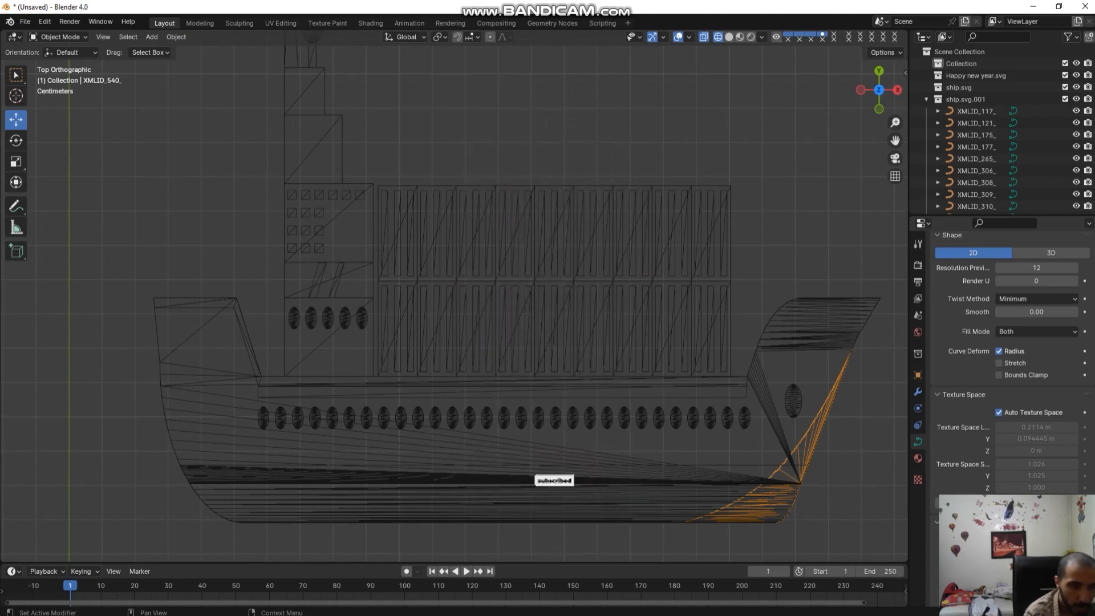
pyautogui.click(729, 37)
pyautogui.scroll(-2, 752, 146)
pyautogui.moveTo(879, 89)
pyautogui.mouseDown()
pyautogui.moveTo(883, 59)
pyautogui.moveTo(877, 89)
pyautogui.moveTo(857, 59)
pyautogui.moveTo(833, 61)
pyautogui.moveTo(850, 94)
pyautogui.moveTo(870, 90)
pyautogui.moveTo(855, 86)
pyautogui.mouseUp()
pyautogui.click(768, 217)
pyautogui.scroll(-1, 770, 225)
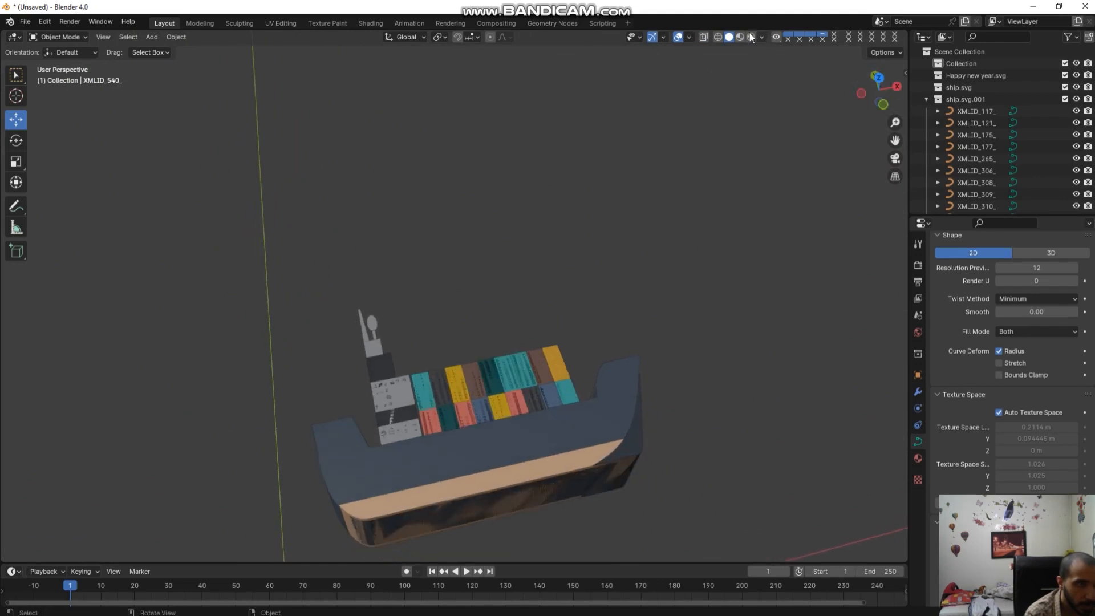
# Step: Pick out the narrow stripe just above the hull's bottom strip in Wireframe top view and extrude its curve
pyautogui.click(717, 36)
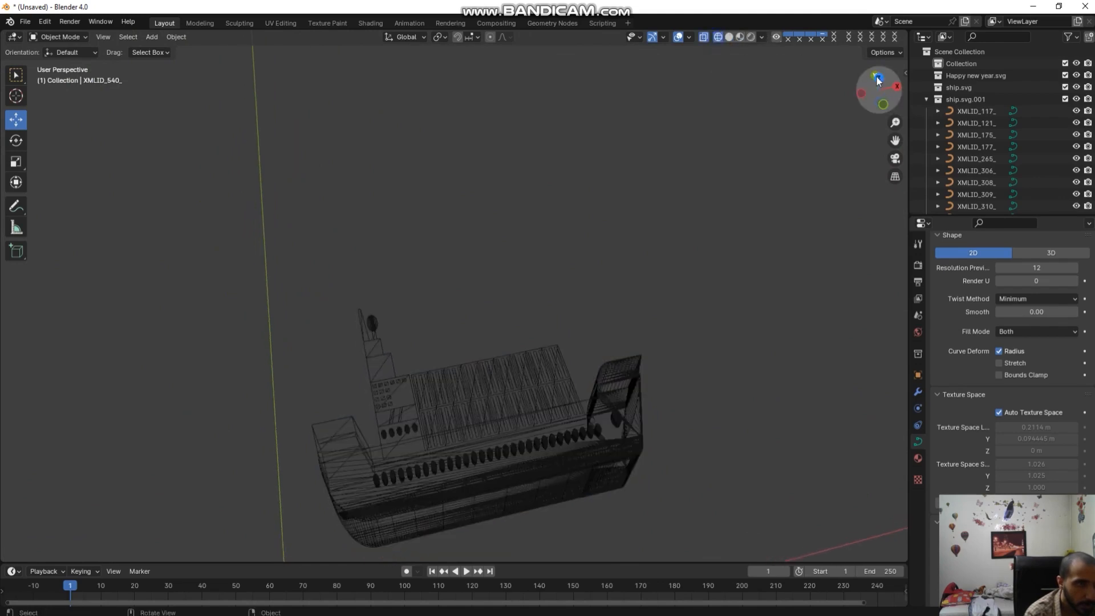
pyautogui.click(878, 80)
pyautogui.scroll(2, 570, 433)
pyautogui.click(570, 453)
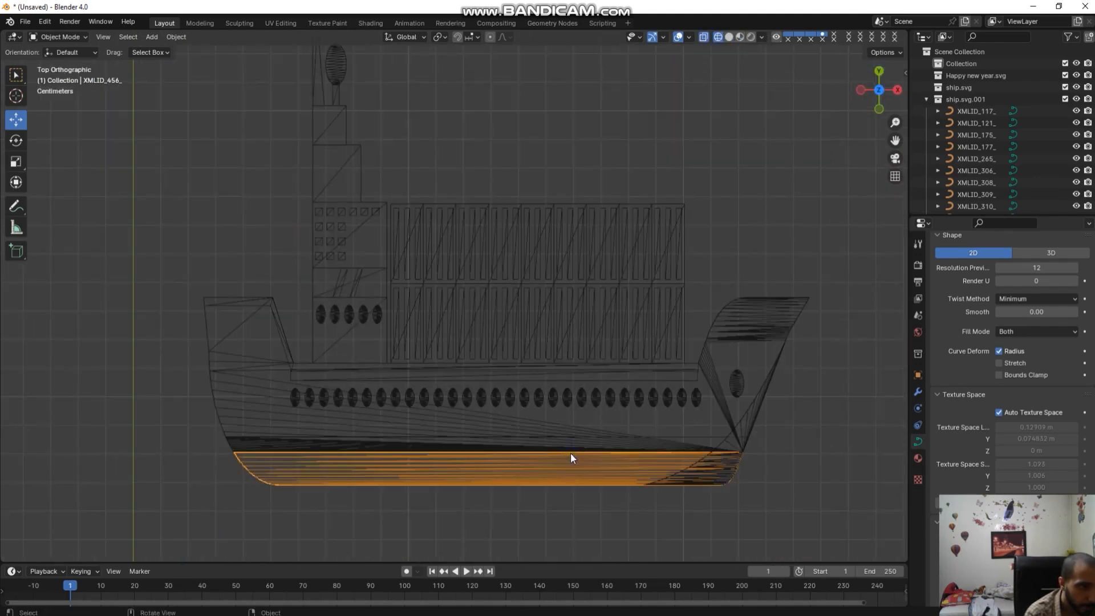
pyautogui.click(560, 514)
pyautogui.click(531, 481)
pyautogui.click(519, 453)
pyautogui.click(518, 452)
pyautogui.click(501, 478)
pyautogui.click(312, 461)
pyautogui.click(286, 488)
pyautogui.click(286, 464)
pyautogui.click(289, 451)
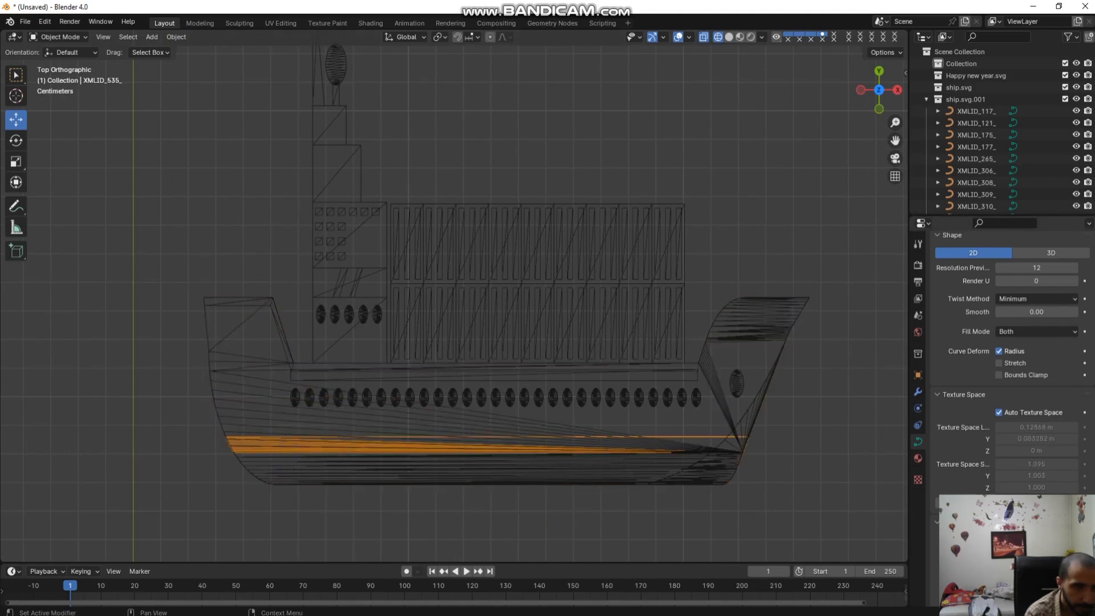
# Step: Reselect the narrow hull stripe, adjust its extrusion depth in Solid shading, and view the result at an angle
pyautogui.click(576, 475)
pyautogui.click(547, 477)
pyautogui.click(523, 468)
pyautogui.click(481, 471)
pyautogui.click(505, 450)
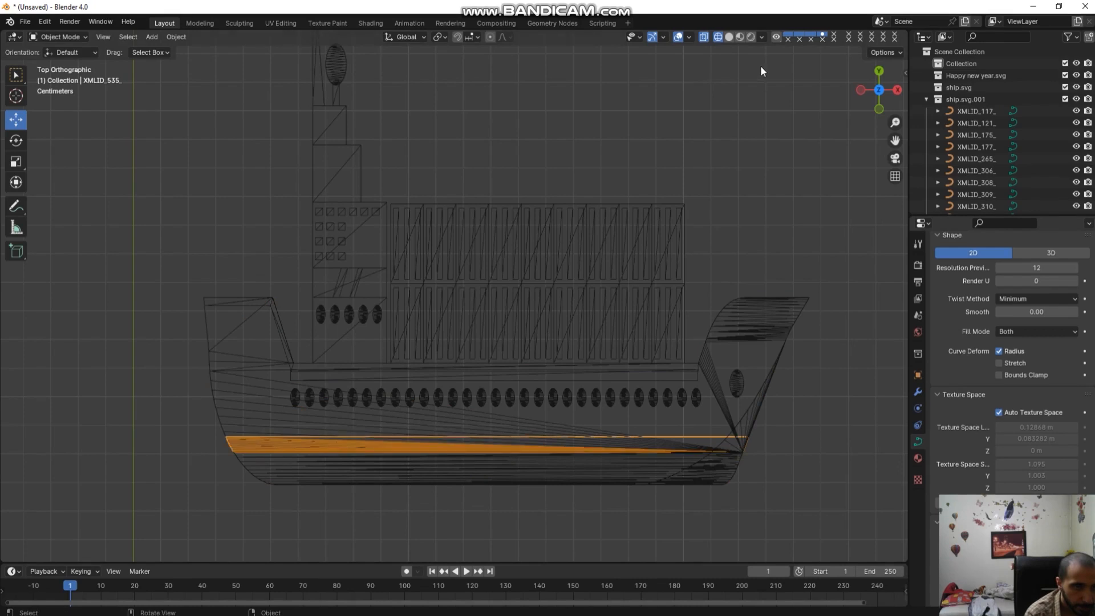
pyautogui.click(729, 37)
pyautogui.scroll(-1, 743, 141)
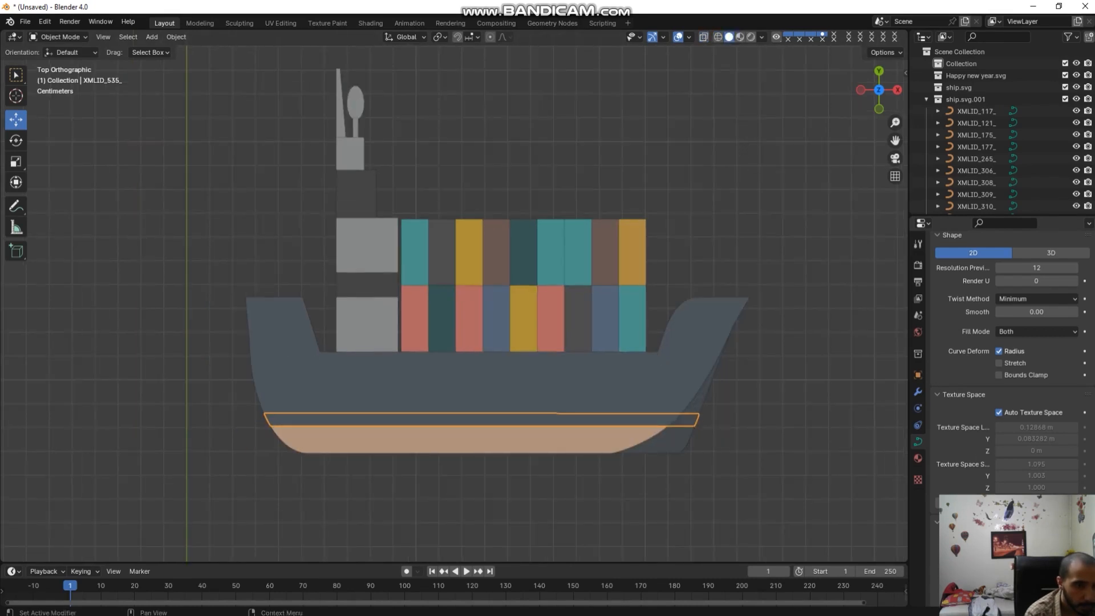
pyautogui.click(830, 415)
pyautogui.moveTo(887, 90); pyautogui.dragTo(887, 226)
# Step: Move the extruded bottom strip slightly downward along the Y axis and check its placement in top view
pyautogui.click(536, 516)
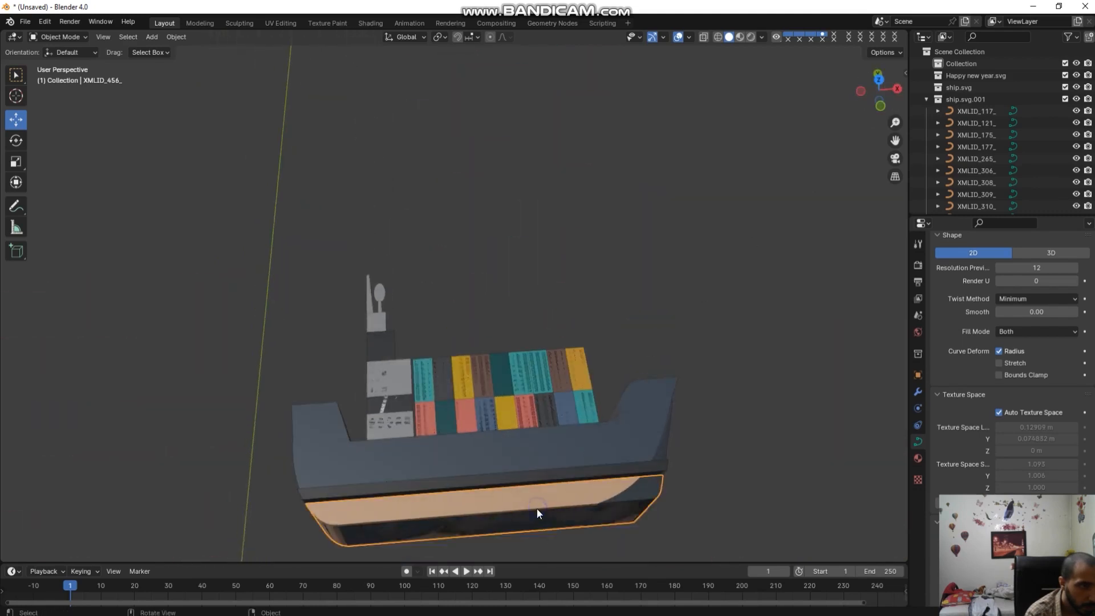
pyautogui.scroll(-4, 536, 509)
pyautogui.moveTo(357, 423); pyautogui.dragTo(356, 427)
pyautogui.moveTo(878, 100); pyautogui.dragTo(877, 224)
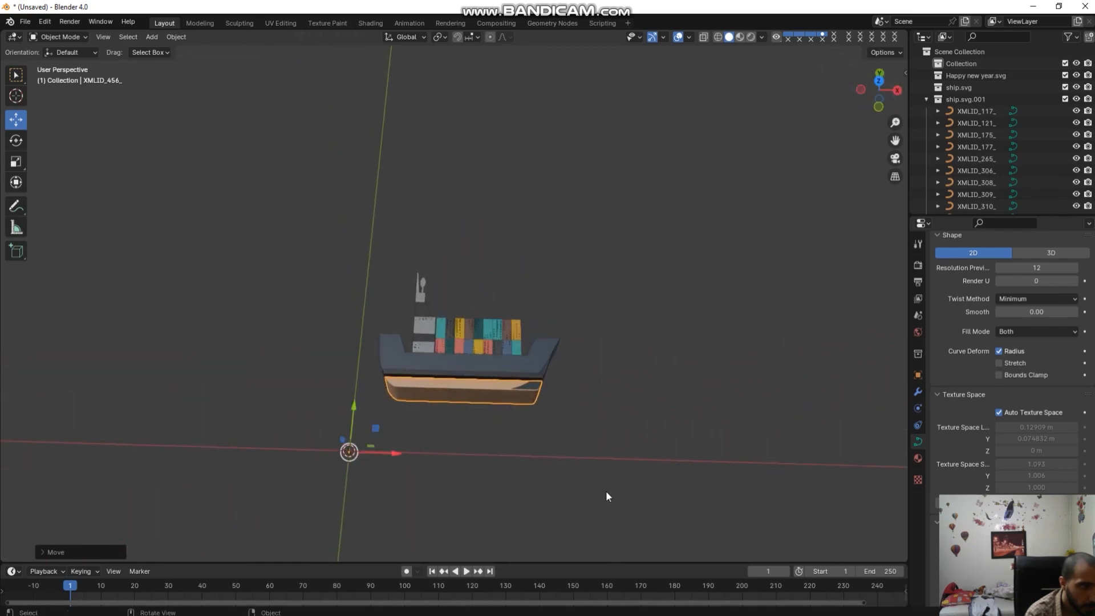
pyautogui.click(879, 83)
pyautogui.scroll(5, 502, 366)
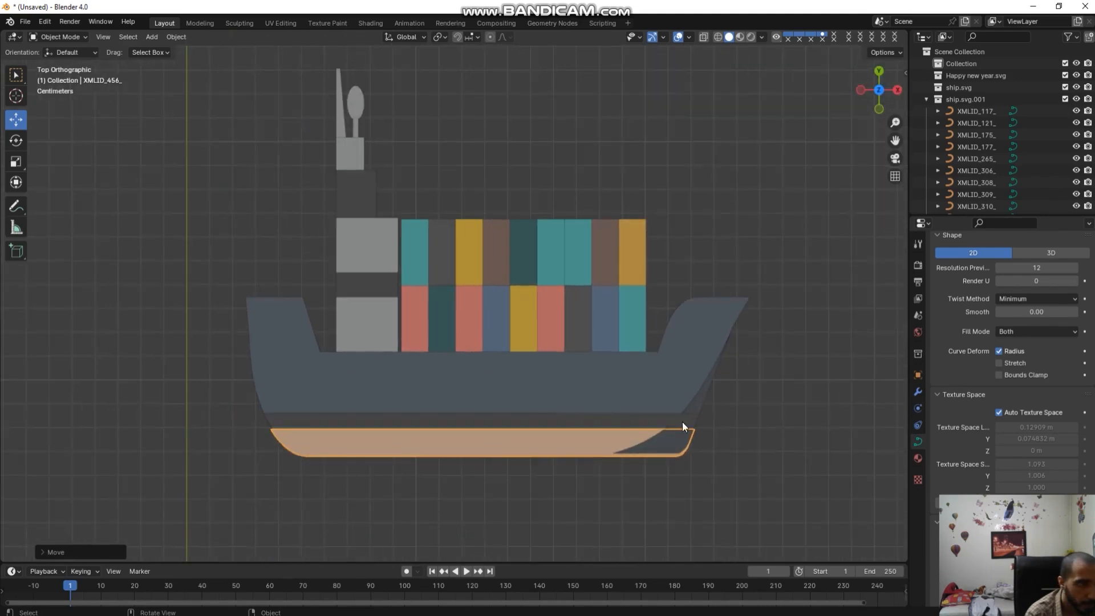
pyautogui.click(777, 417)
pyautogui.scroll(2, 726, 436)
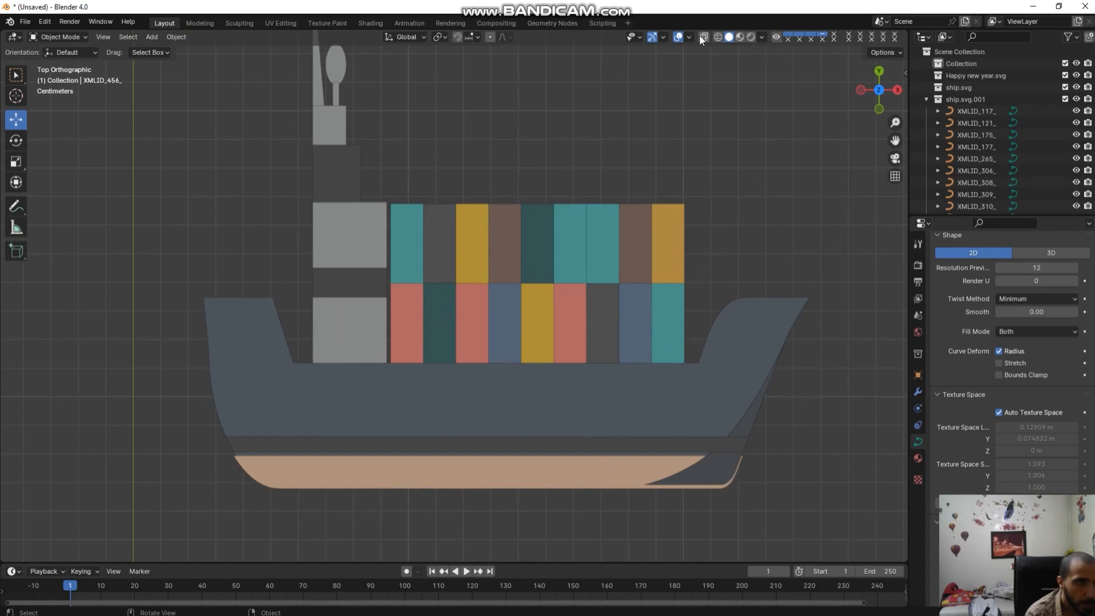
# Step: Inspect the hull, stripe, bottom strip and bow curves one at a time in Wireframe top view to tell overlapping pieces apart
pyautogui.click(718, 37)
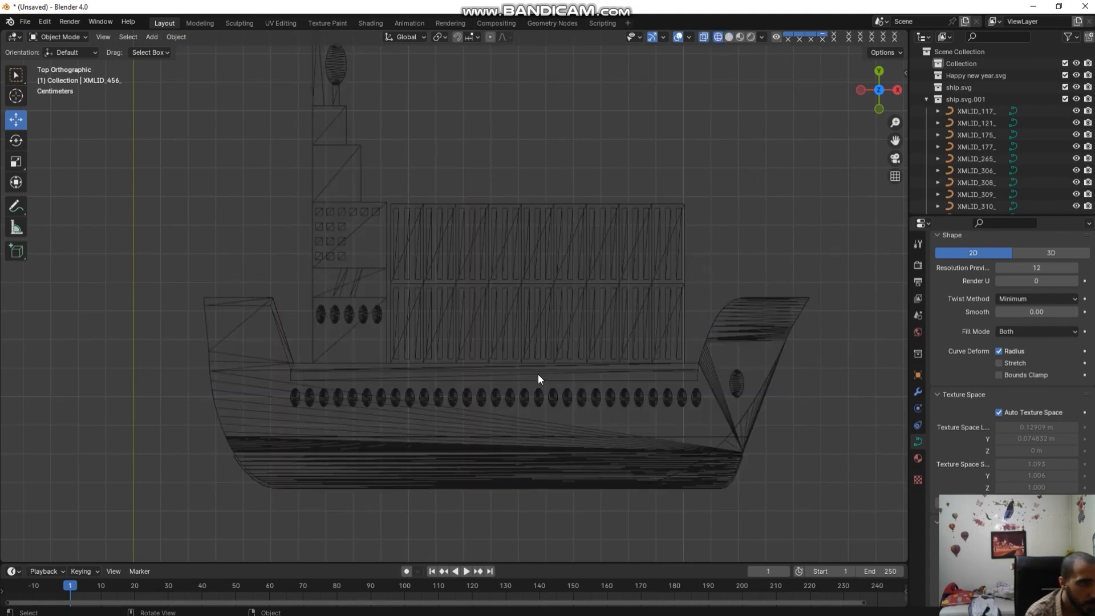
pyautogui.click(219, 361)
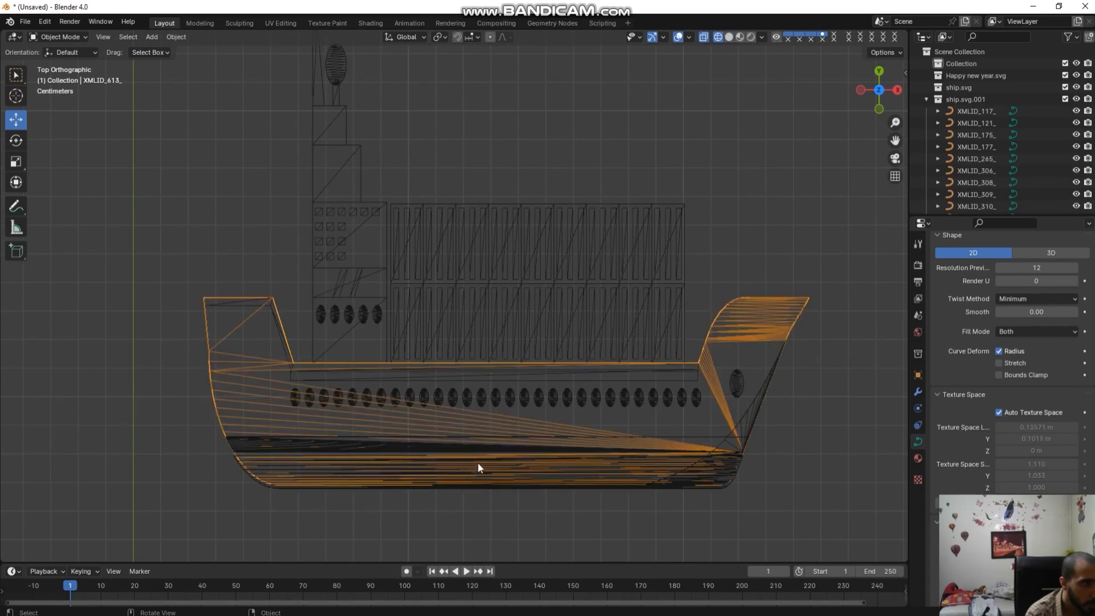
pyautogui.click(563, 446)
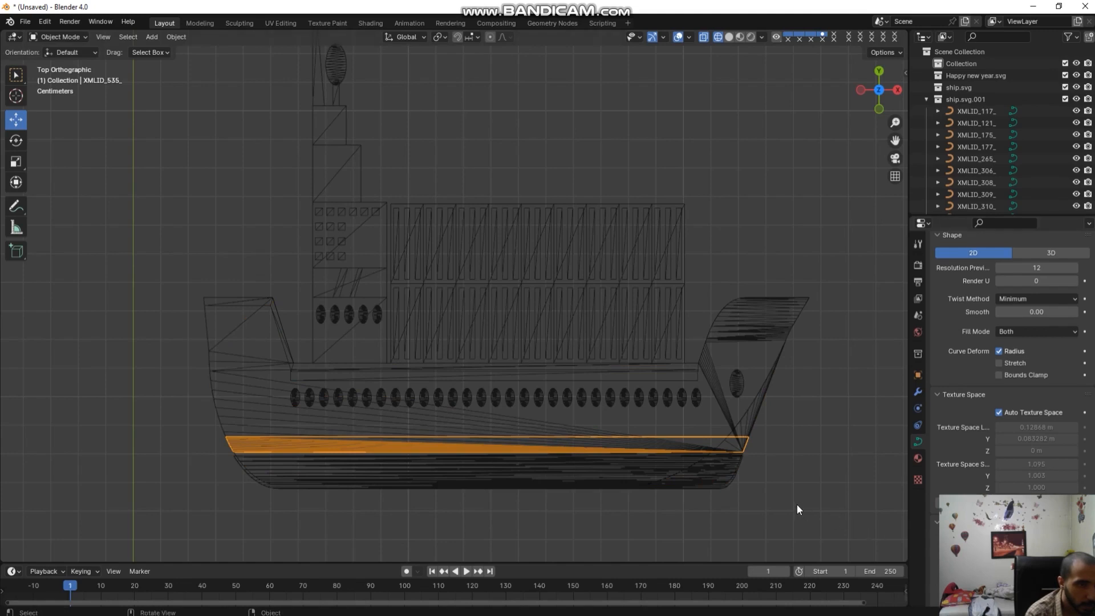
pyautogui.click(620, 477)
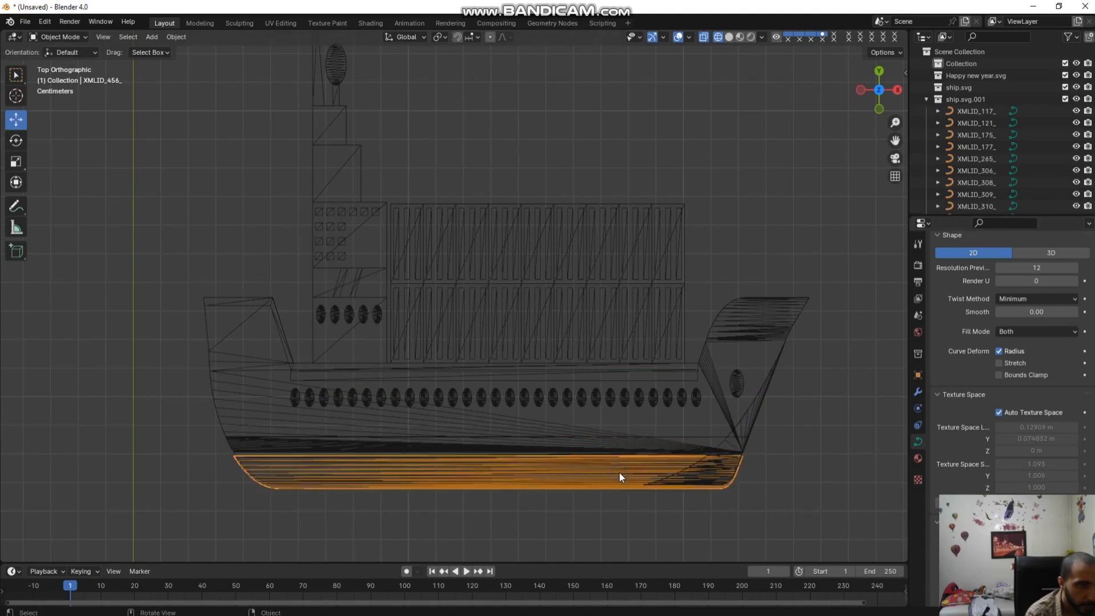
pyautogui.click(706, 478)
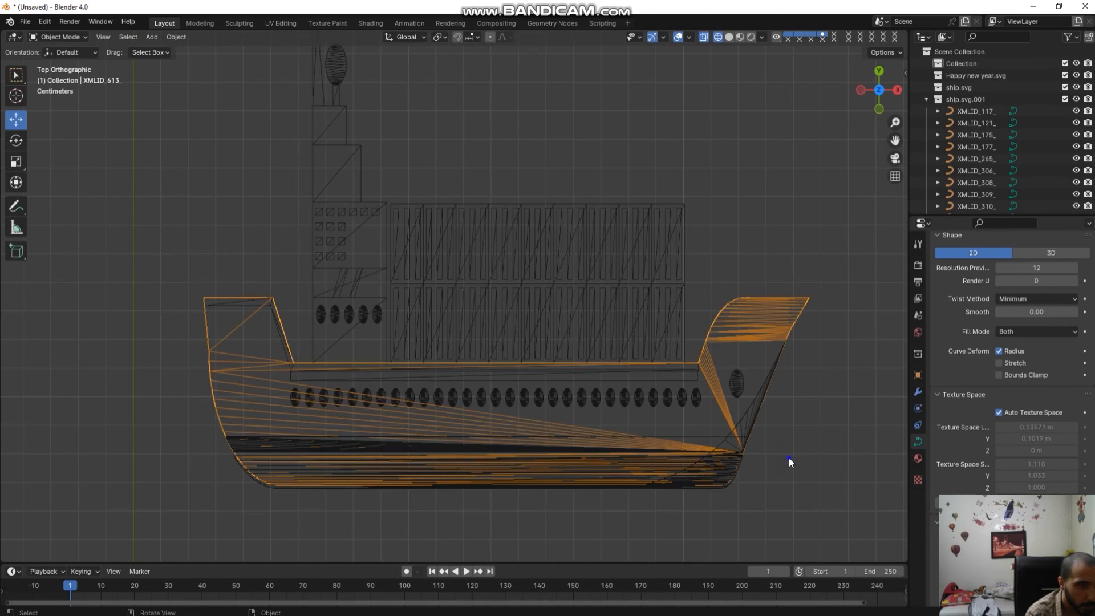
pyautogui.click(789, 458)
pyautogui.click(755, 419)
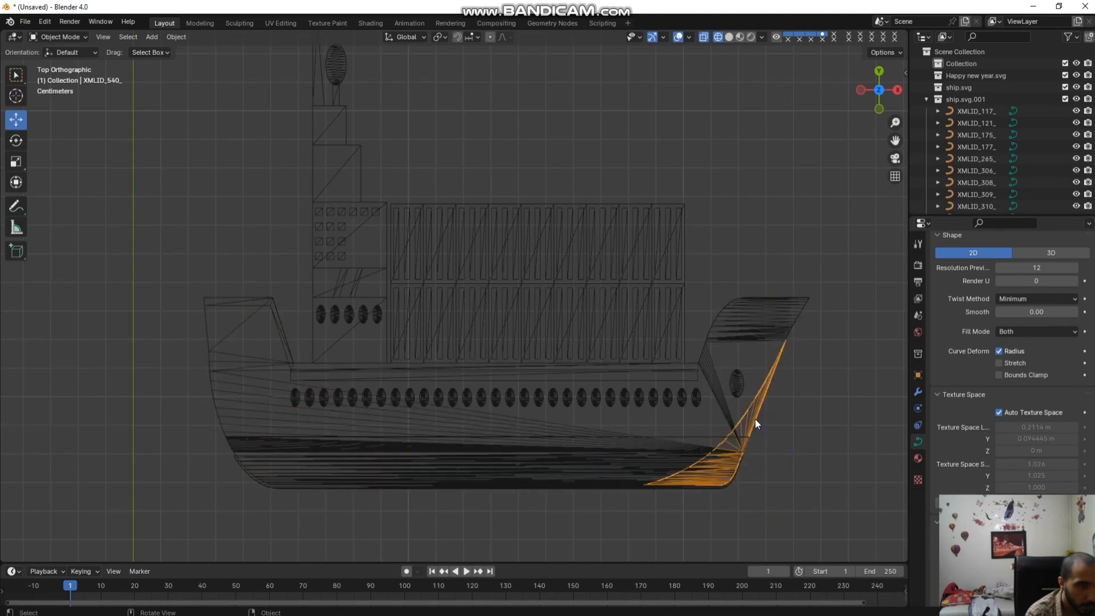
pyautogui.click(804, 425)
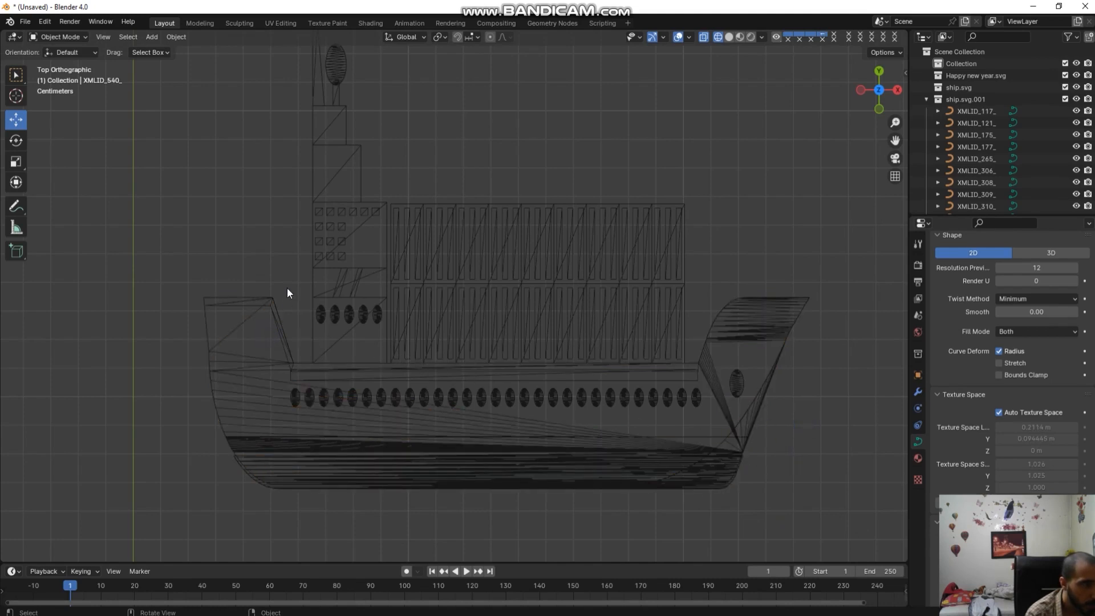
pyautogui.click(331, 479)
pyautogui.click(331, 479)
pyautogui.click(333, 478)
pyautogui.click(371, 475)
pyautogui.click(423, 475)
pyautogui.click(621, 483)
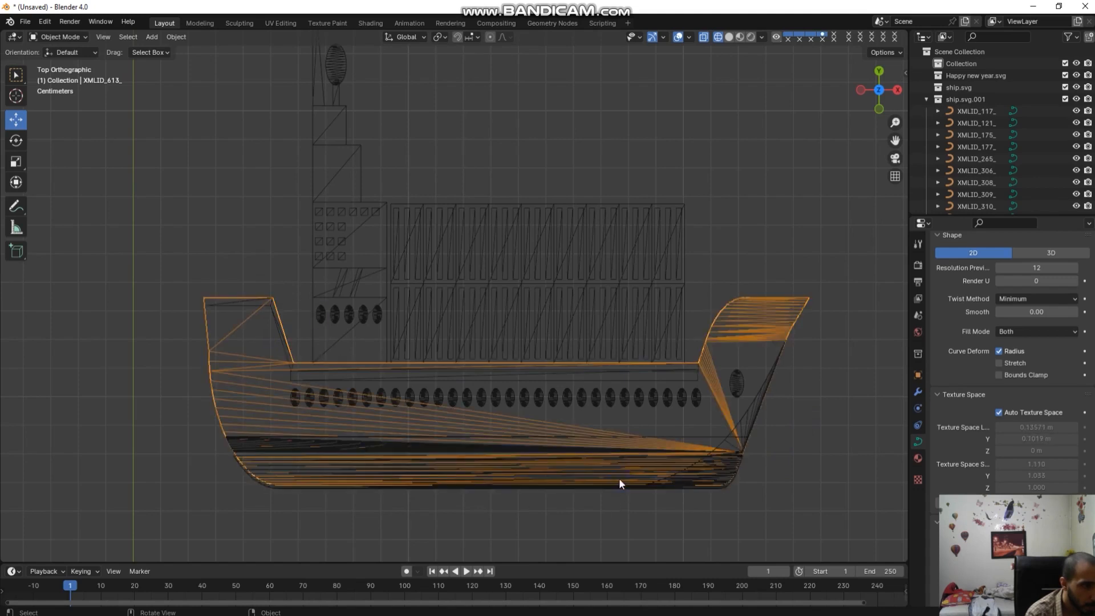
pyautogui.click(781, 466)
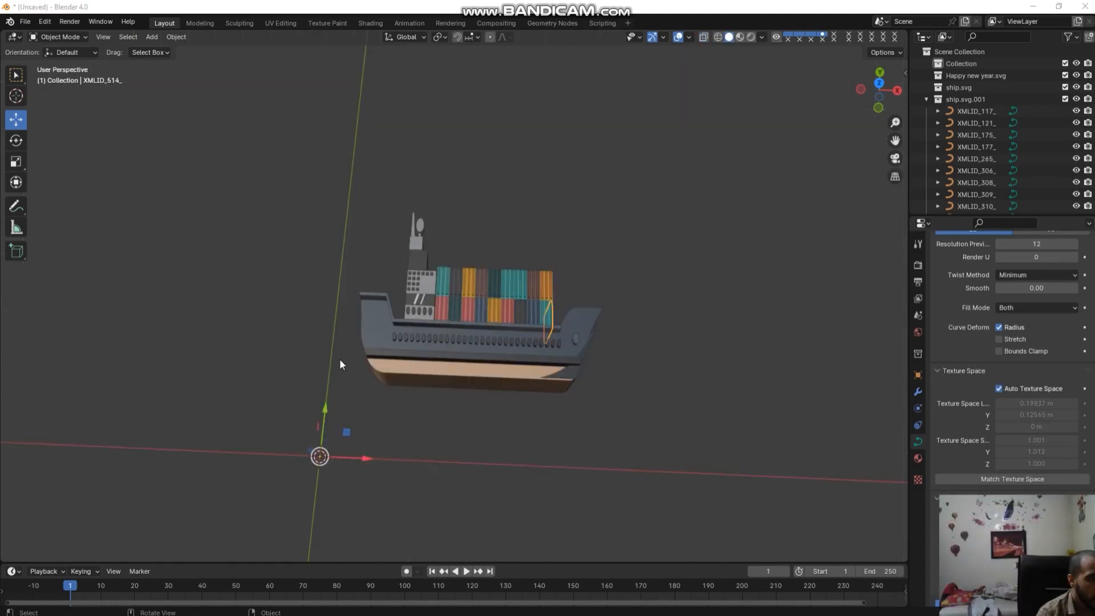
# Step: View the extruded ship from several angles and select all of its parts together
pyautogui.scroll(5, 438, 332)
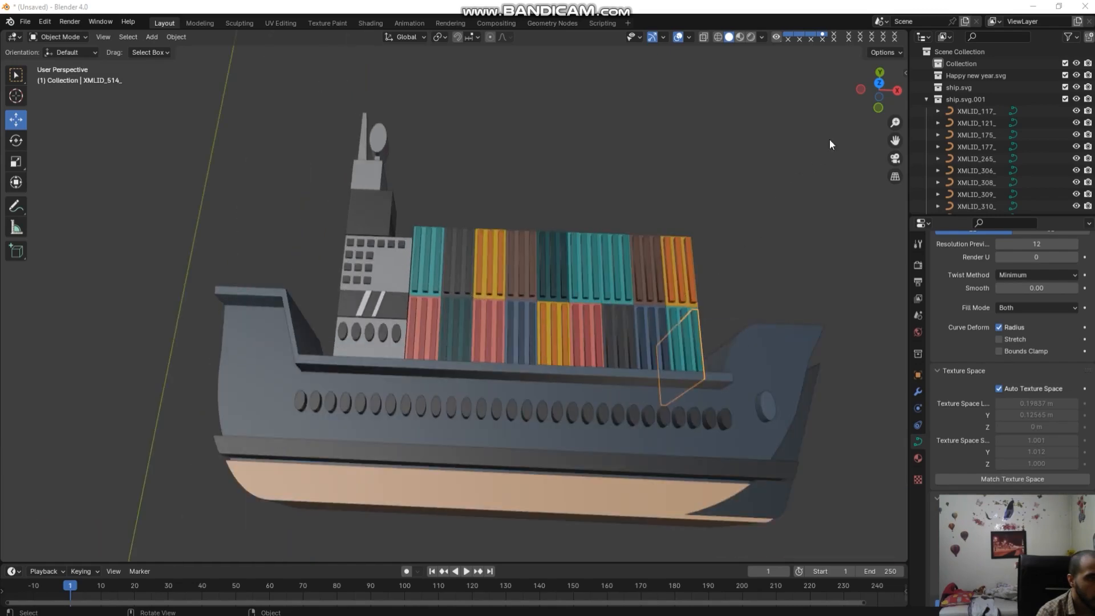
pyautogui.moveTo(879, 90); pyautogui.dragTo(752, 411)
pyautogui.scroll(-6, 837, 144)
pyautogui.moveTo(877, 95)
pyautogui.mouseDown()
pyautogui.moveTo(868, 149)
pyautogui.moveTo(890, 193)
pyautogui.moveTo(879, 227)
pyautogui.moveTo(877, 117)
pyautogui.mouseUp()
pyautogui.scroll(-3, 685, 127)
pyautogui.moveTo(548, 201); pyautogui.dragTo(262, 430)
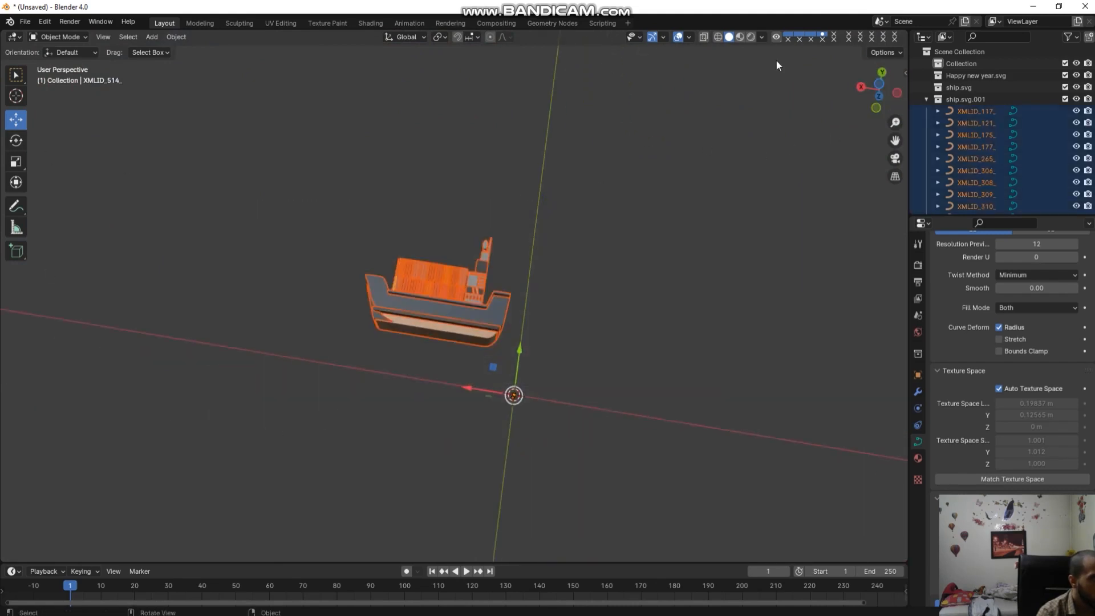
# Step: Rotate the selected ship about the X axis in right view until it stands upright along the Z axis
pyautogui.click(862, 88)
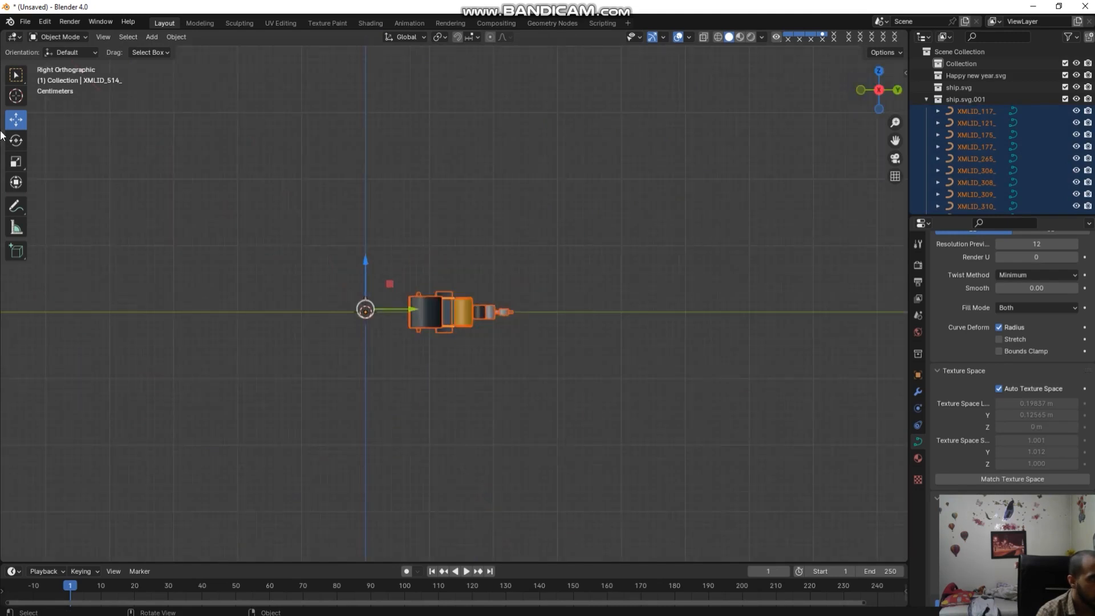
pyautogui.click(16, 140)
pyautogui.moveTo(347, 269); pyautogui.dragTo(331, 333)
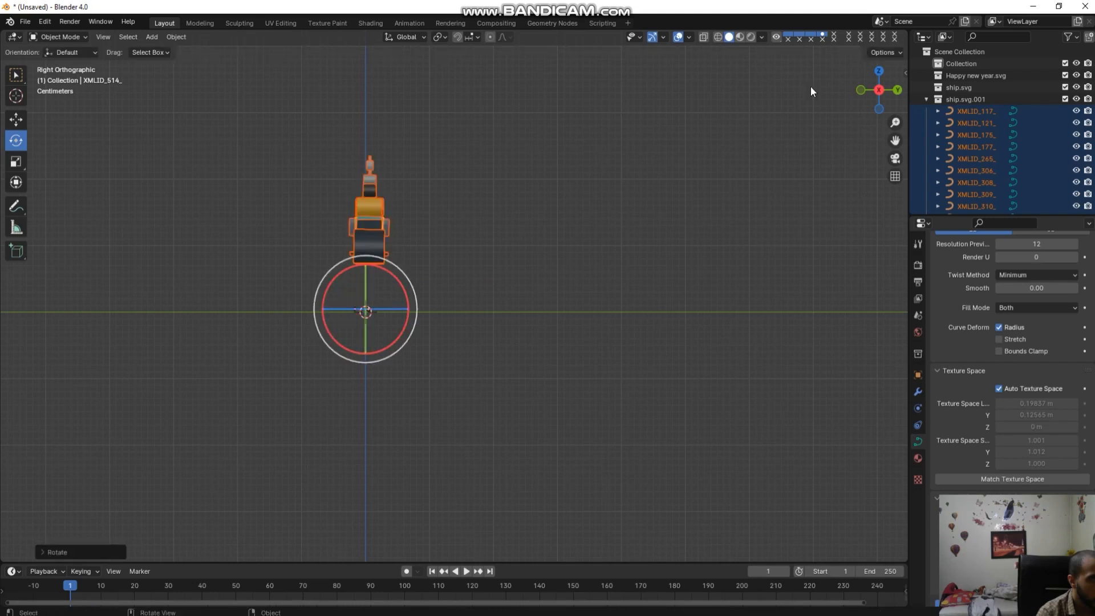
pyautogui.moveTo(858, 95); pyautogui.dragTo(711, 159)
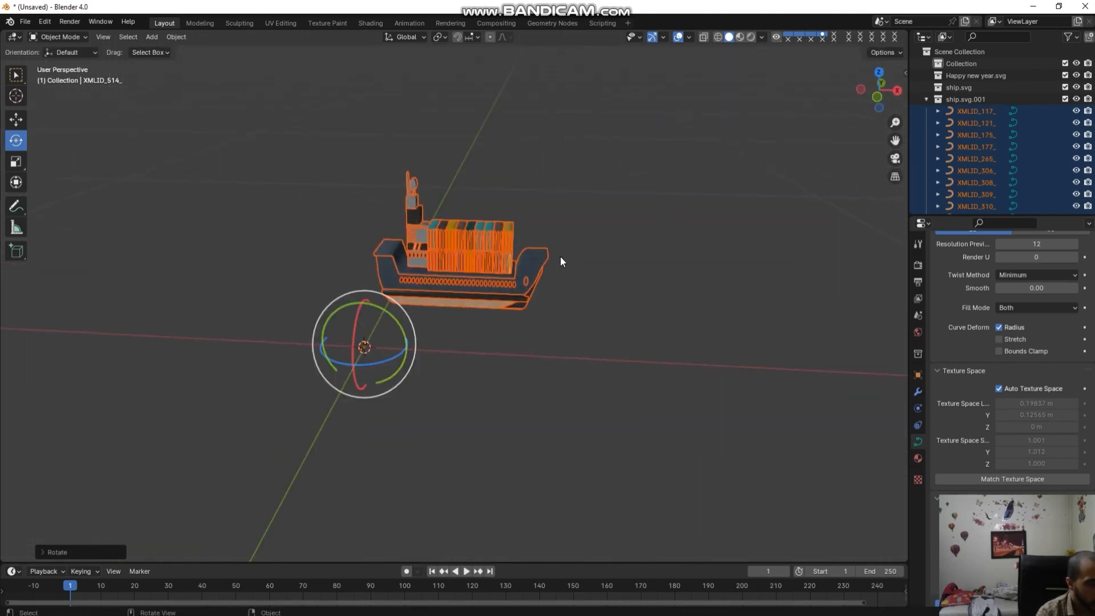
# Step: Scale the whole ship up in several passes, and deselect it
pyautogui.press('s')
pyautogui.click(839, 206)
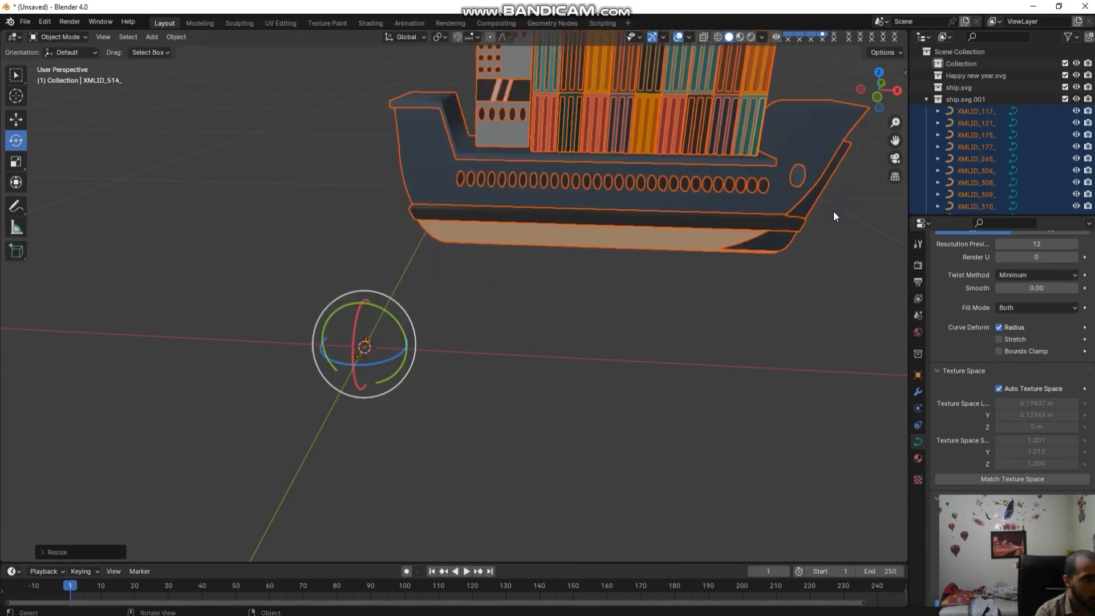
pyautogui.scroll(-5, 680, 267)
pyautogui.press('s')
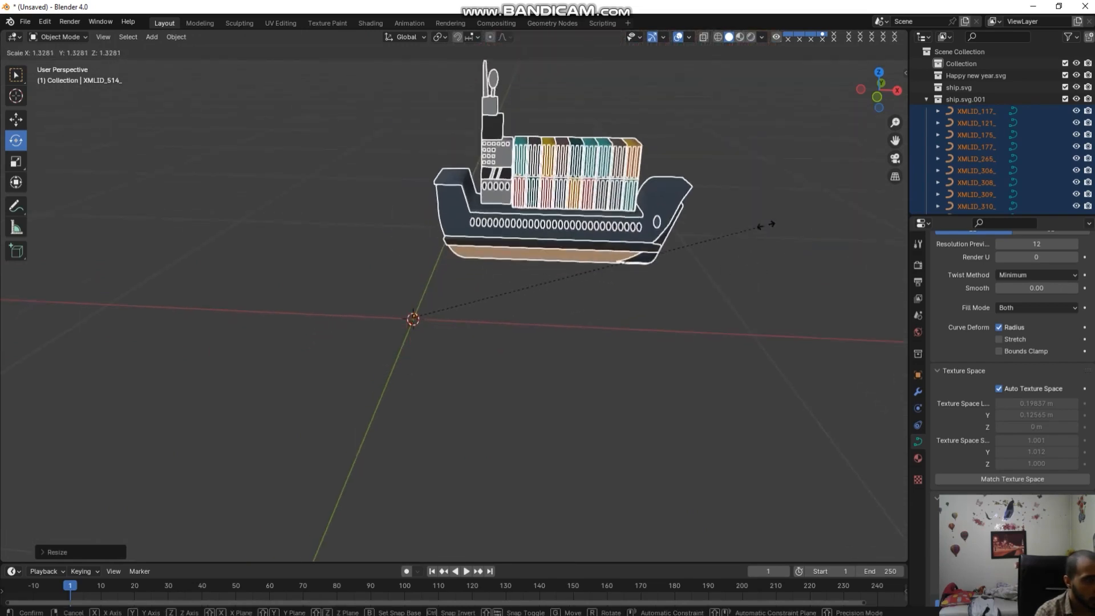
pyautogui.click(809, 237)
pyautogui.scroll(-5, 728, 253)
pyautogui.press('s')
pyautogui.click(854, 226)
pyautogui.scroll(-2, 844, 168)
pyautogui.moveTo(879, 91); pyautogui.dragTo(830, 95)
pyautogui.click(504, 231)
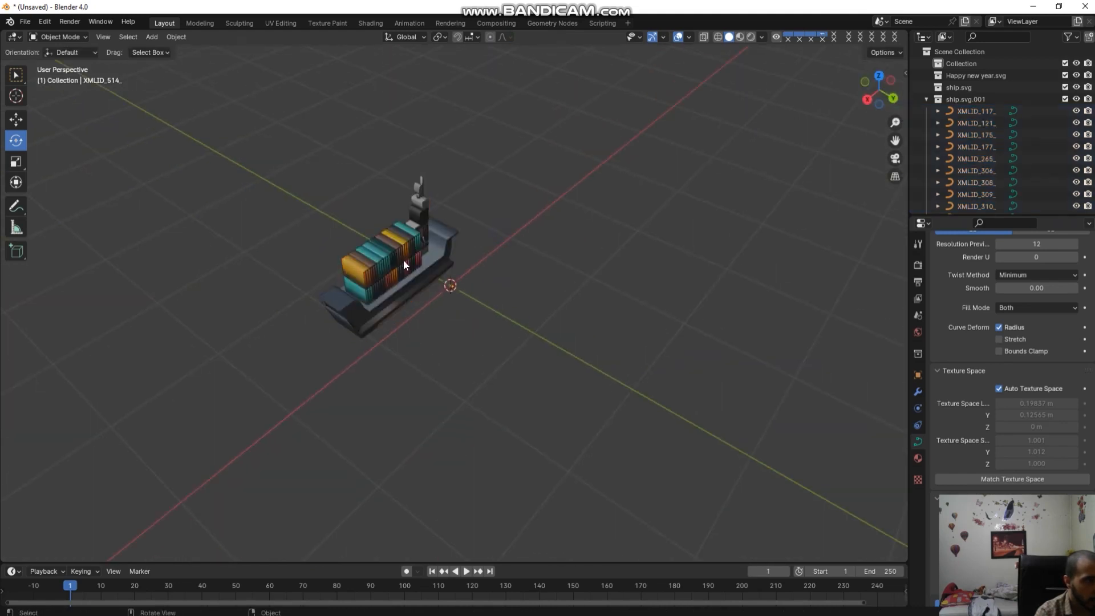
# Step: Check the enlarged ship from several angles and add a mesh plane to the scene
pyautogui.scroll(6, 402, 259)
pyautogui.scroll(-2, 633, 121)
pyautogui.moveTo(878, 85); pyautogui.dragTo(528, 85)
pyautogui.scroll(-4, 877, 196)
pyautogui.scroll(4, 733, 193)
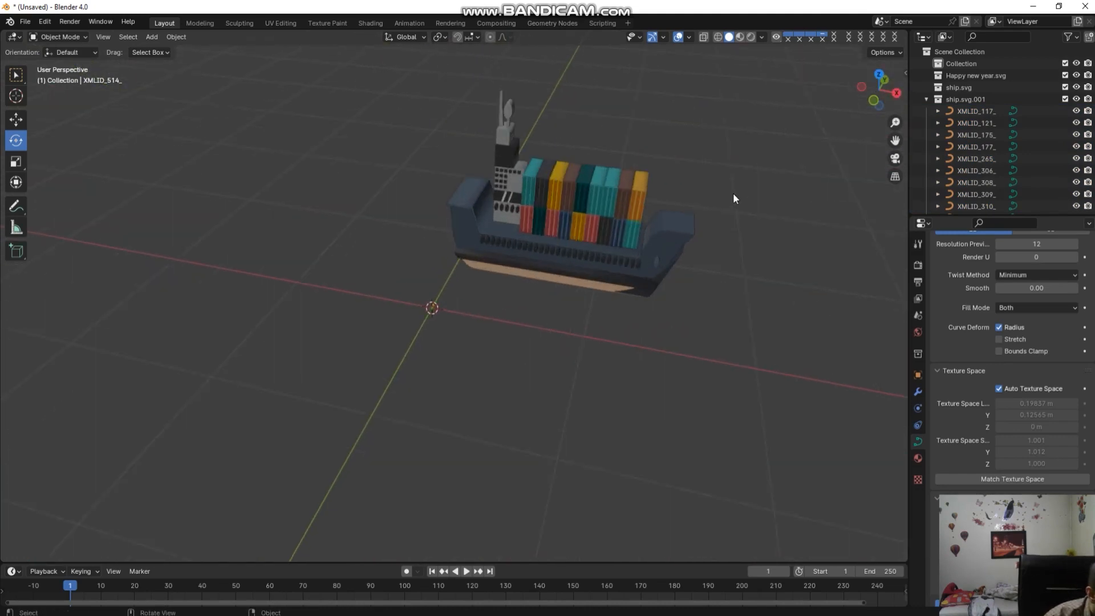
pyautogui.moveTo(893, 139); pyautogui.dragTo(764, 200)
pyautogui.hotkey('shift', 'a')
pyautogui.moveTo(761, 59)
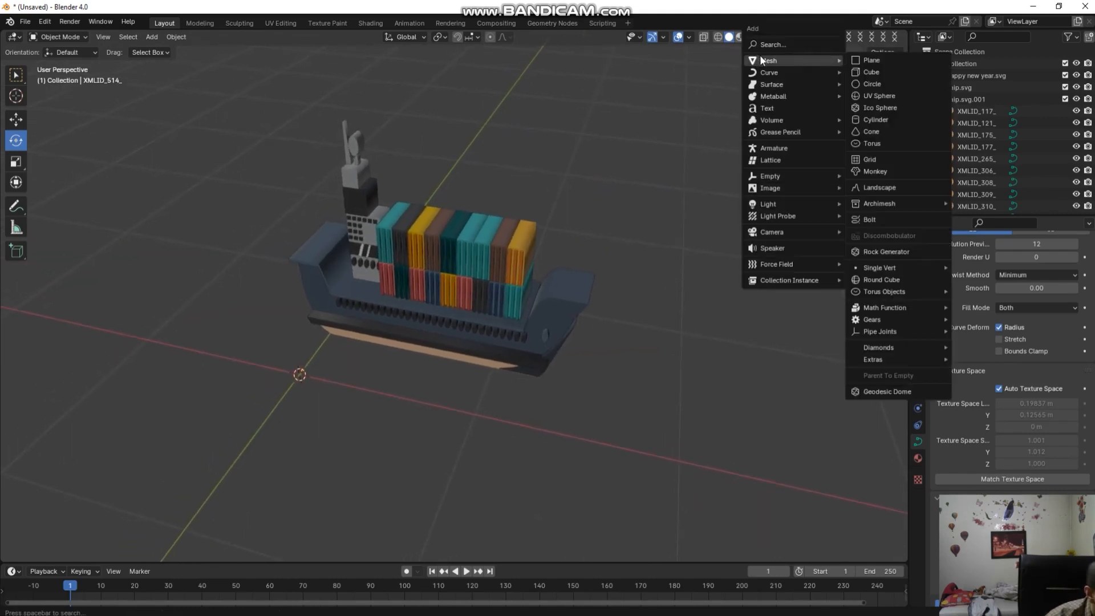
pyautogui.click(873, 61)
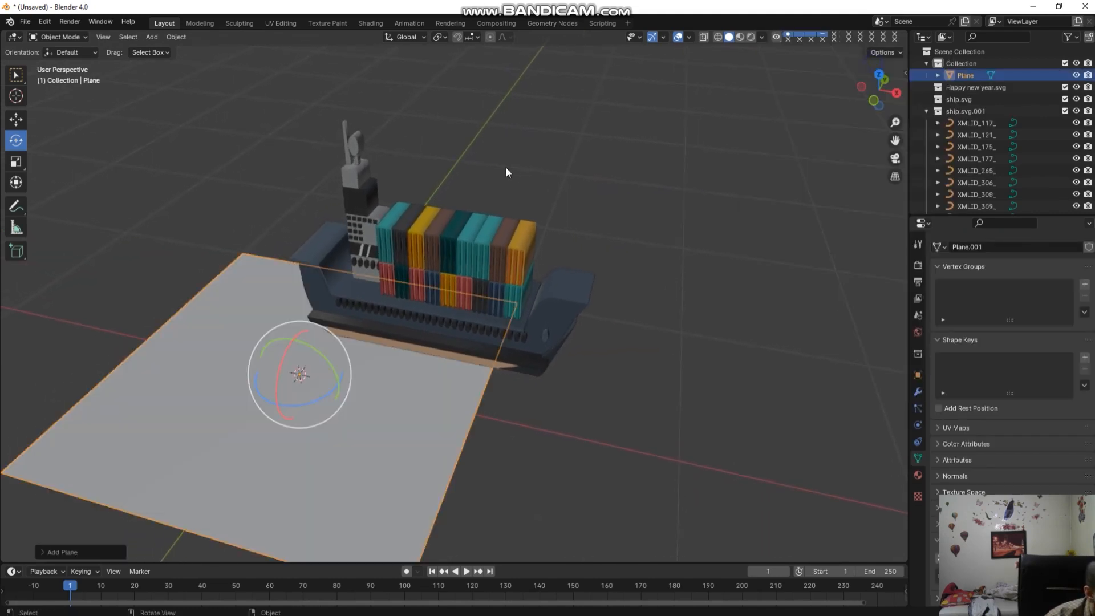
# Step: Move the plane back along the Y axis and raise it along Z so it sits at the ship's lower hull
pyautogui.scroll(-3, 539, 217)
pyautogui.click(16, 119)
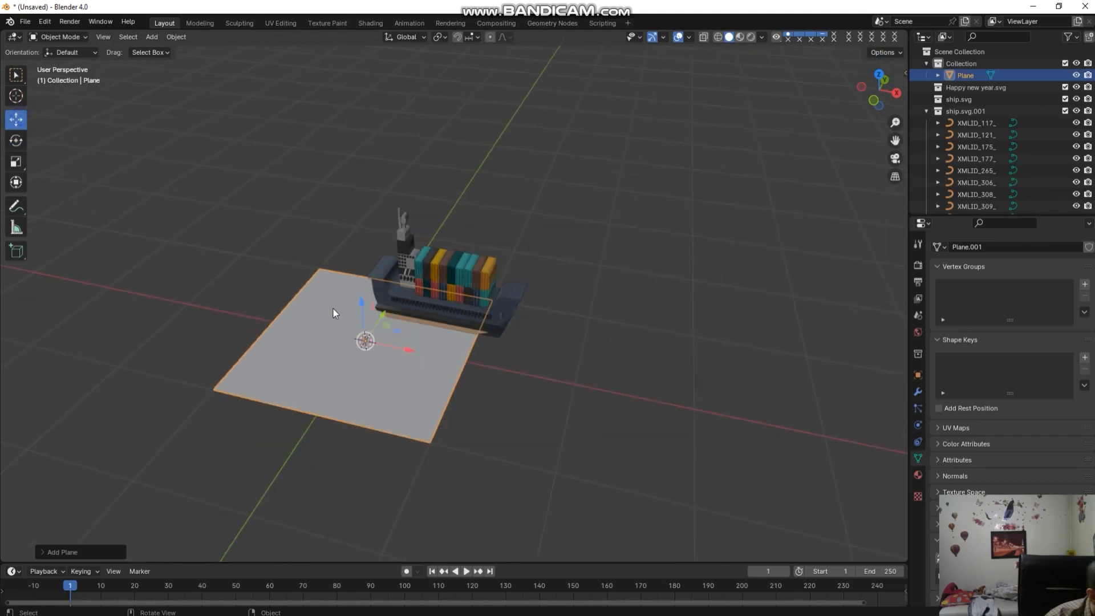
pyautogui.moveTo(374, 316); pyautogui.dragTo(409, 279)
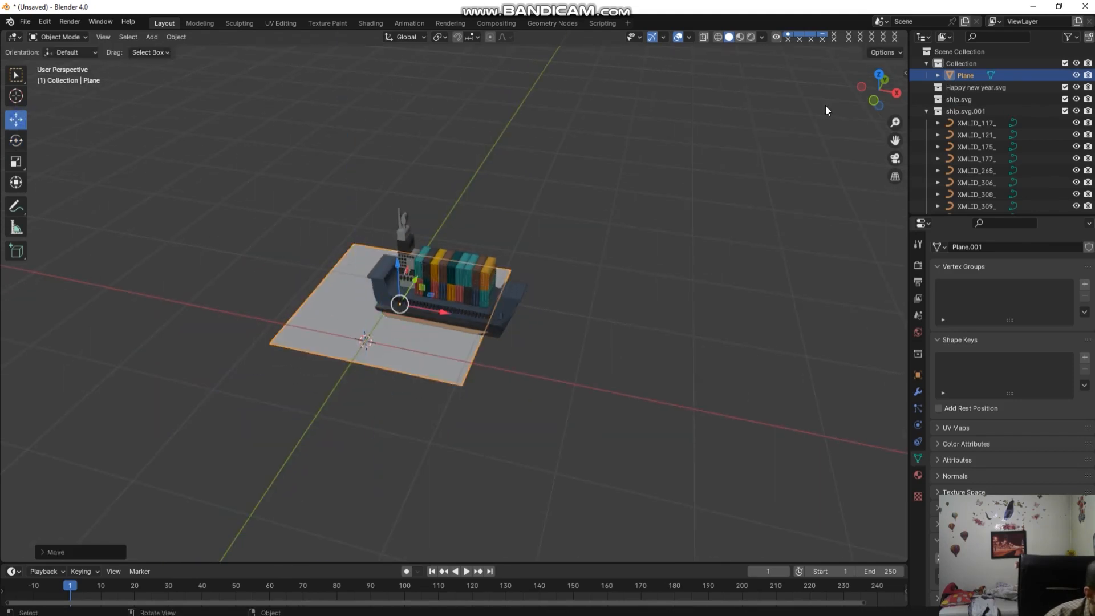
pyautogui.moveTo(867, 103); pyautogui.dragTo(843, 91)
pyautogui.moveTo(436, 331); pyautogui.dragTo(451, 245)
pyautogui.scroll(5, 559, 318)
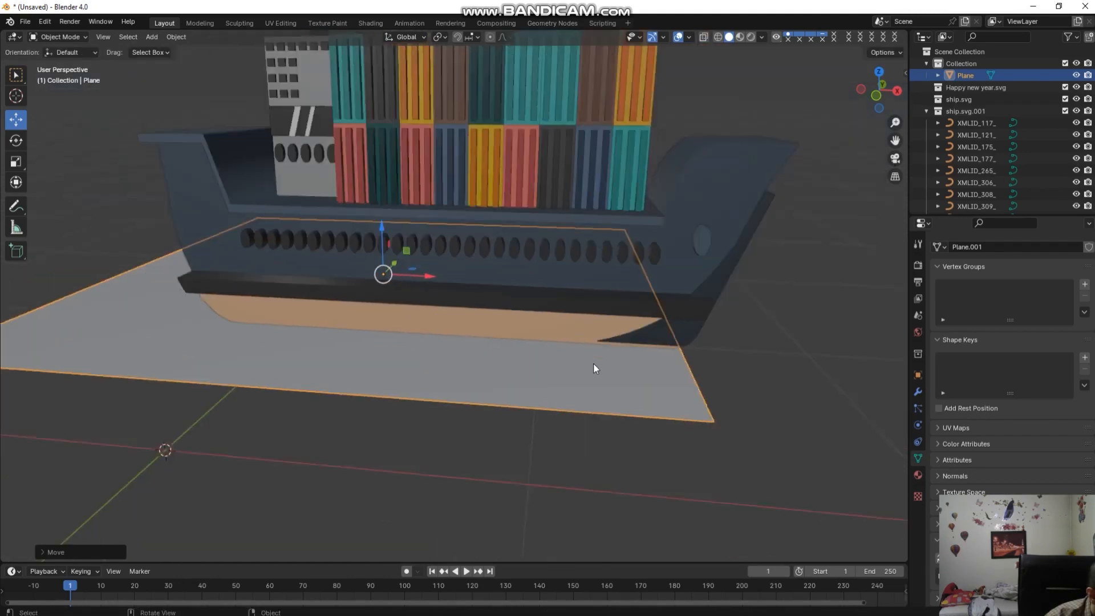
# Step: Scale the plane up into a wide floor extending well beyond the ship
pyautogui.scroll(-3, 628, 342)
pyautogui.press('s')
pyautogui.click(86, 362)
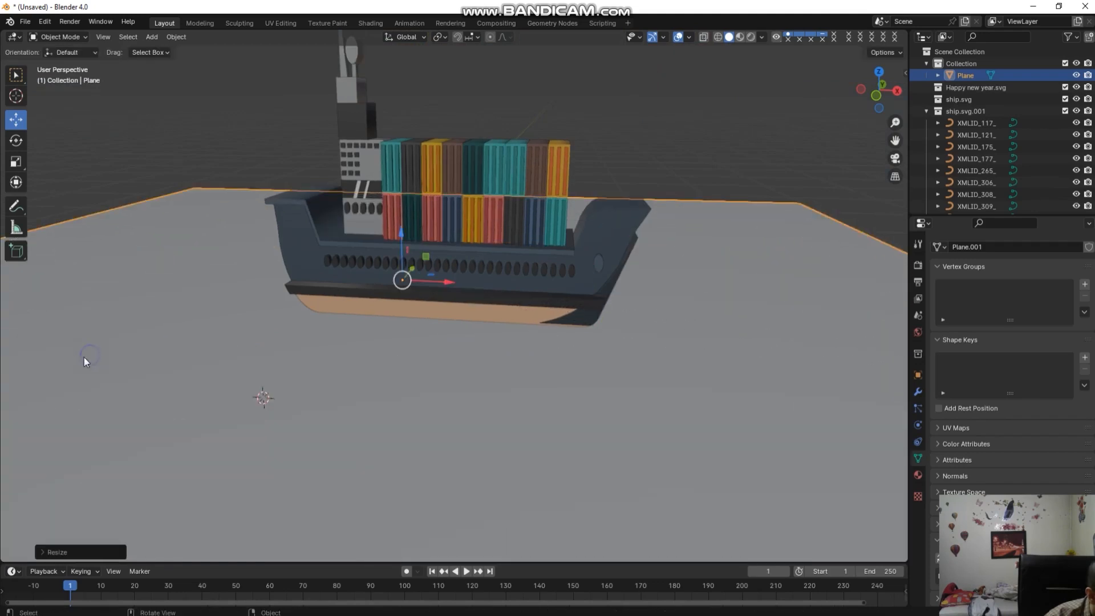
# Step: Raise the floor plane slightly, shift it along positive X, and nudge it along negative Y around the ship
pyautogui.scroll(-3, 74, 399)
pyautogui.moveTo(866, 91); pyautogui.dragTo(897, 83)
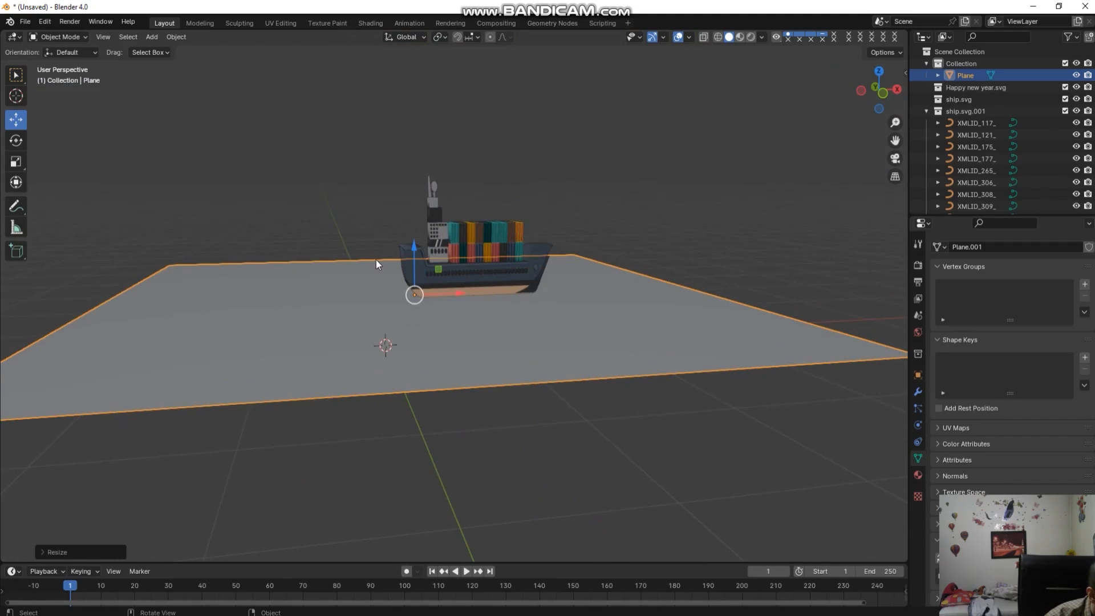
pyautogui.moveTo(413, 259); pyautogui.dragTo(429, 249)
pyautogui.moveTo(448, 286); pyautogui.dragTo(497, 285)
pyautogui.moveTo(884, 88); pyautogui.dragTo(727, 96)
pyautogui.scroll(-3, 589, 221)
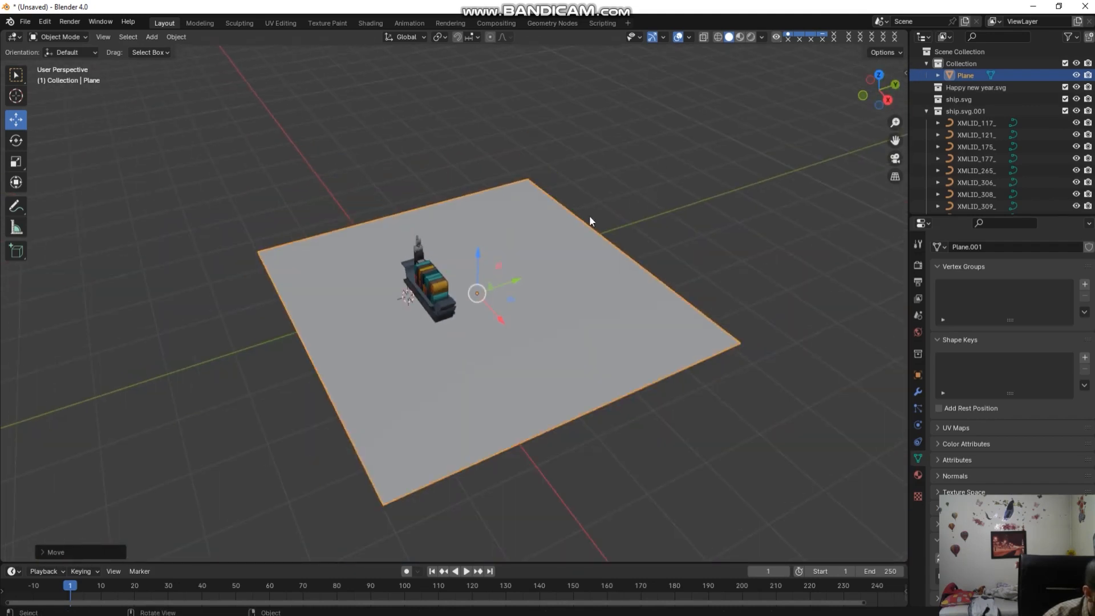
pyautogui.moveTo(516, 280); pyautogui.dragTo(505, 330)
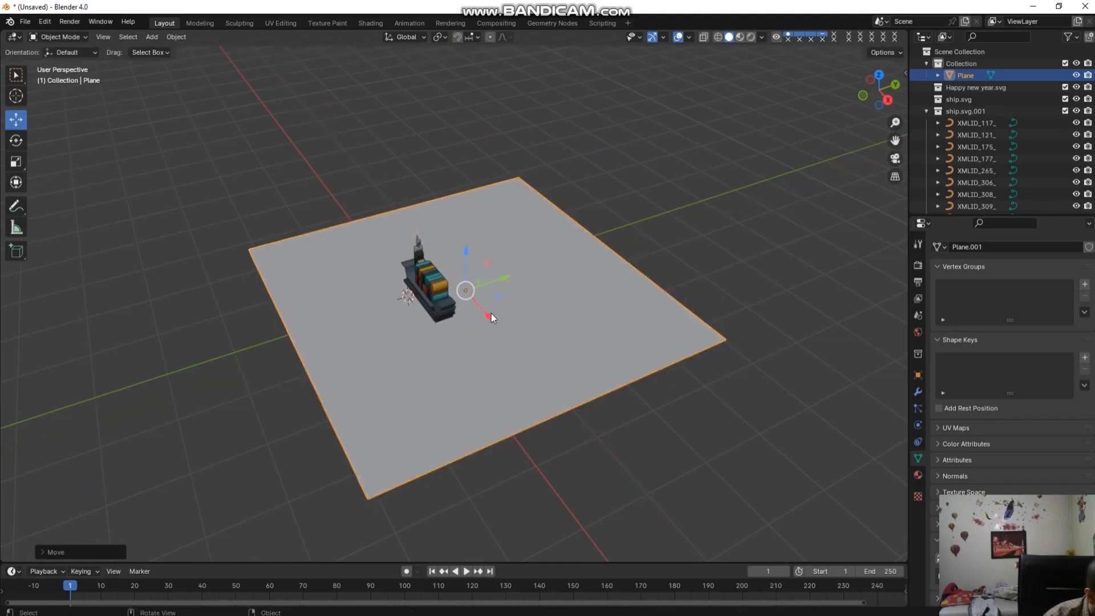
# Step: Extrude the floor plane's far edge on the positive Y side straight up along Z into a tall back wall in Edit Mode
pyautogui.press('Tab')
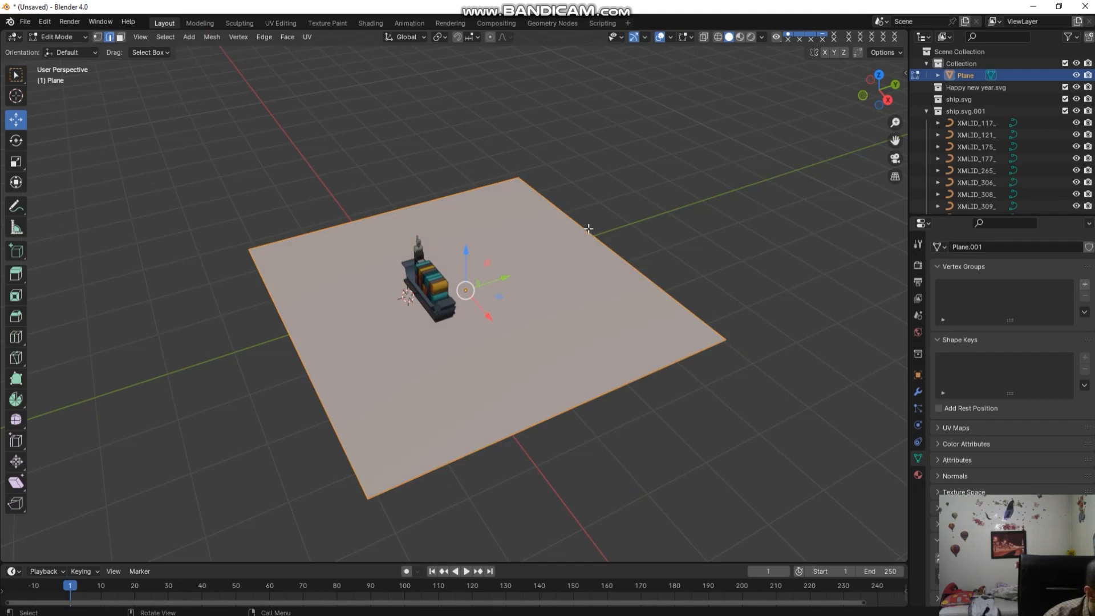
pyautogui.click(594, 237)
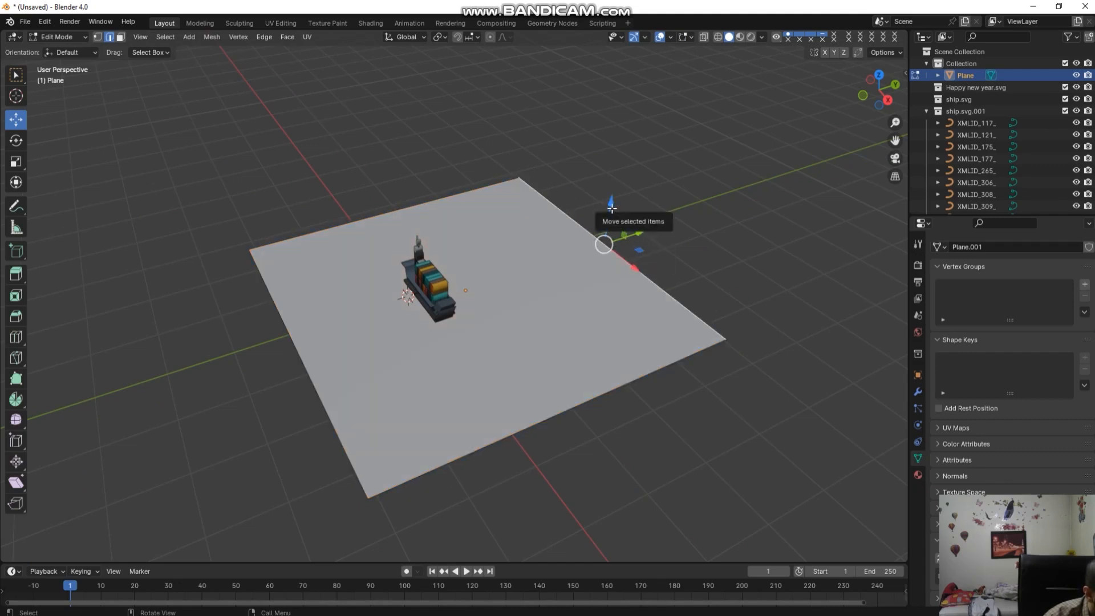
pyautogui.press('e')
pyautogui.click(533, 233)
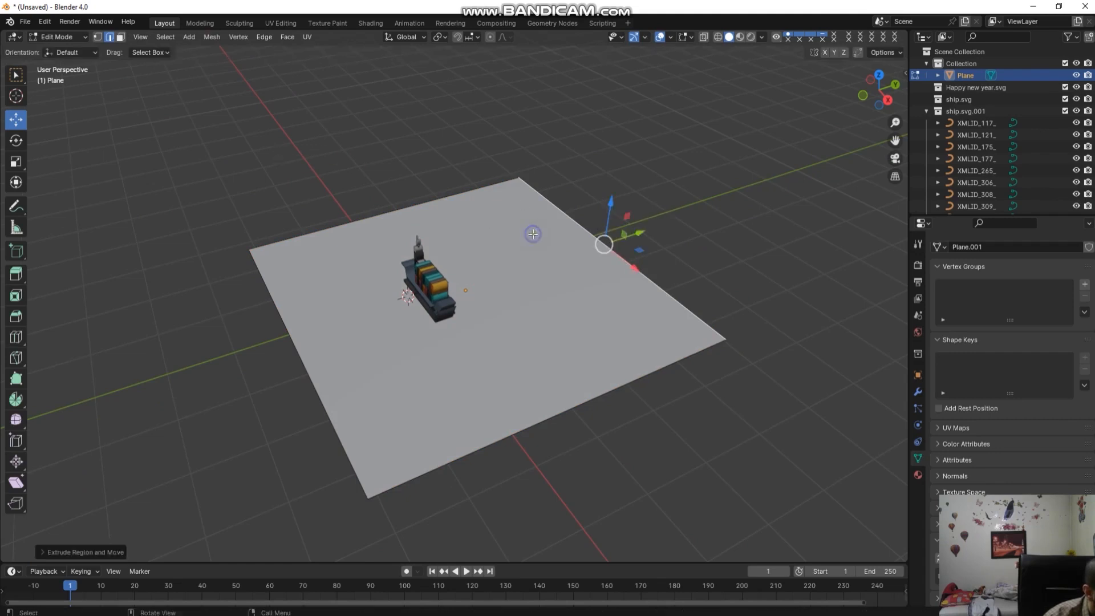
pyautogui.moveTo(611, 205); pyautogui.dragTo(659, 29)
pyautogui.scroll(-2, 650, 157)
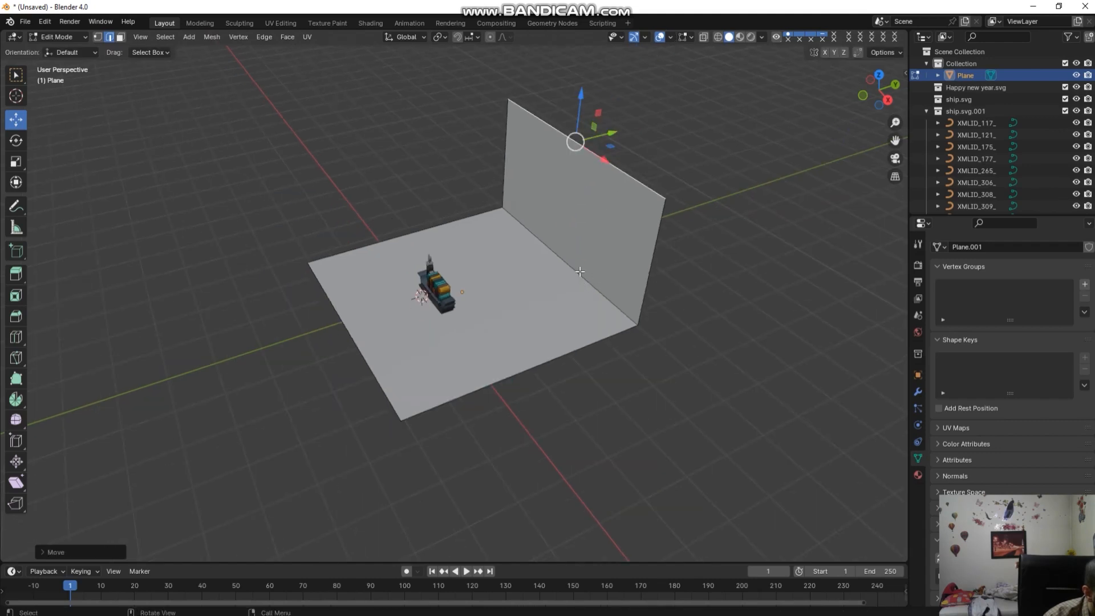
pyautogui.scroll(4, 575, 273)
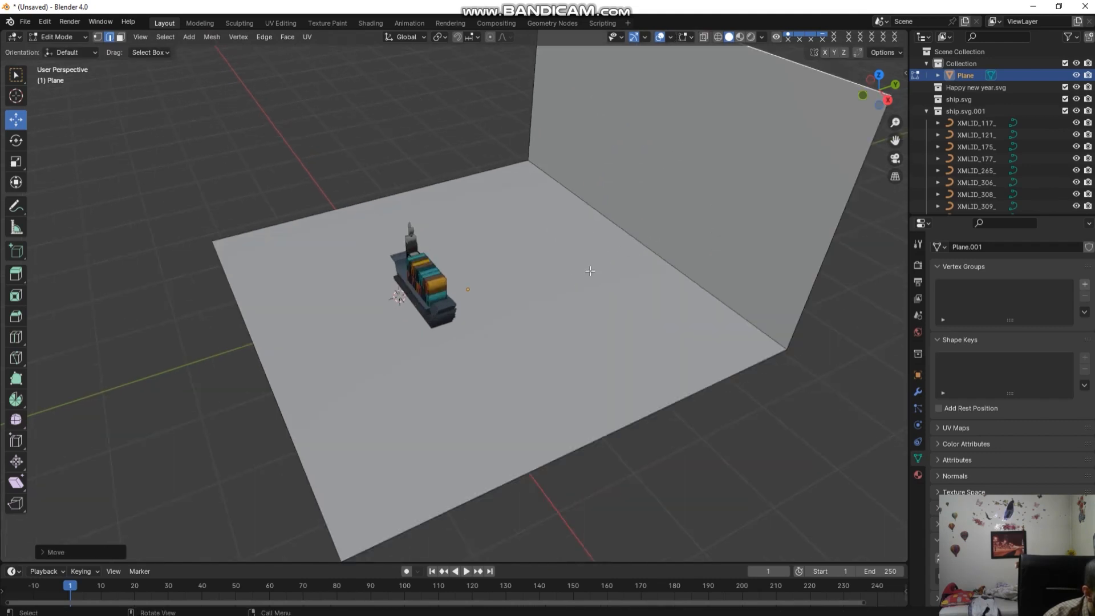
# Step: Add a Bevel modifier to the backdrop plane and return to Object Mode
pyautogui.moveTo(705, 243); pyautogui.dragTo(865, 406, button='middle')
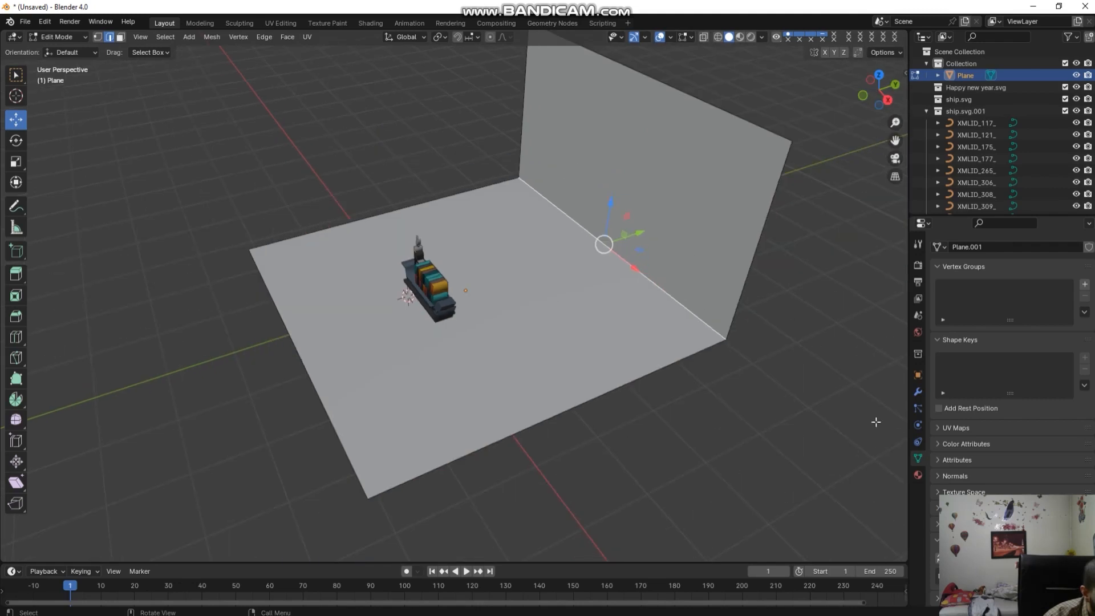
pyautogui.click(918, 391)
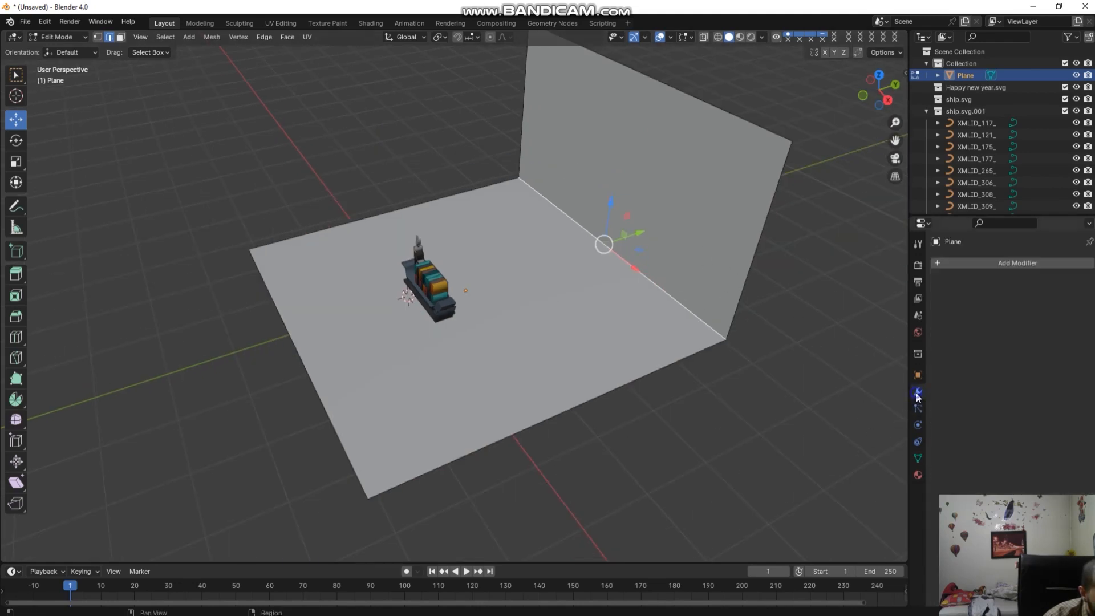
pyautogui.click(953, 267)
pyautogui.moveTo(954, 267)
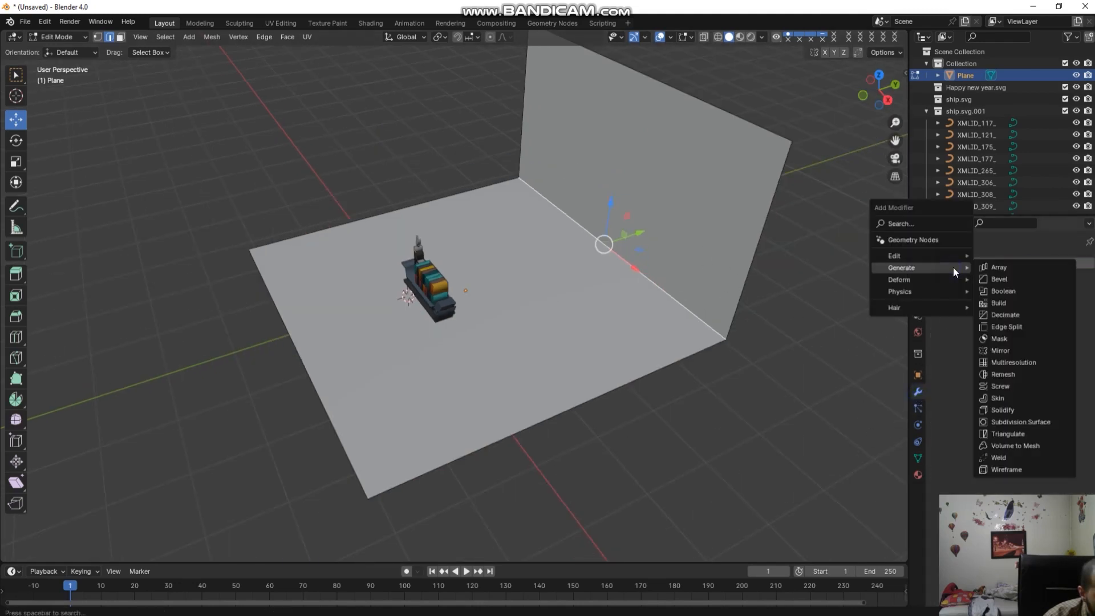
pyautogui.click(919, 389)
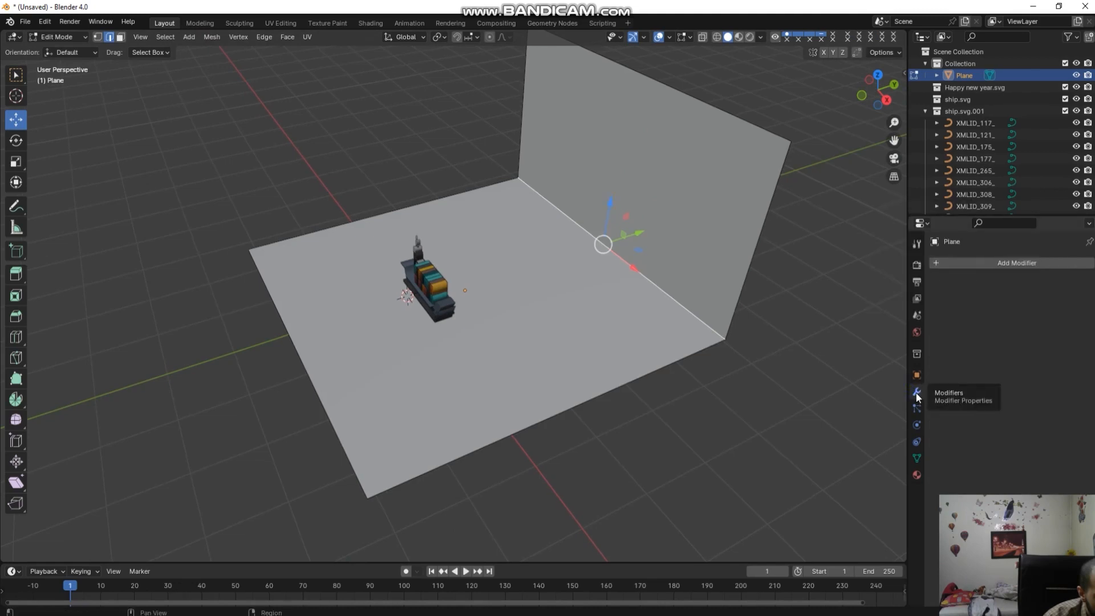
pyautogui.click(946, 259)
pyautogui.moveTo(946, 258)
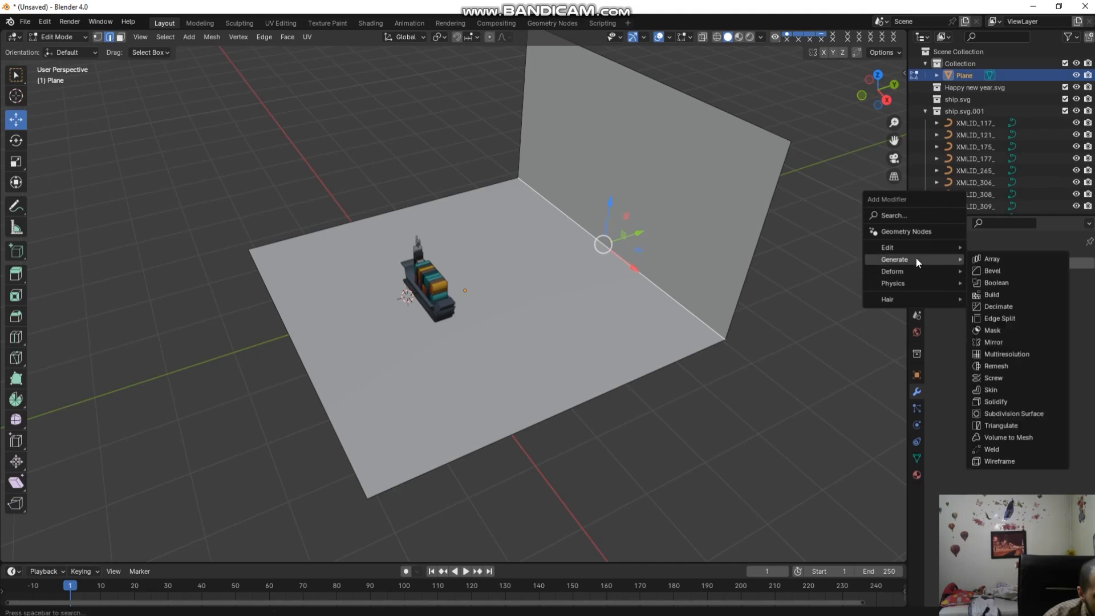
pyautogui.click(991, 271)
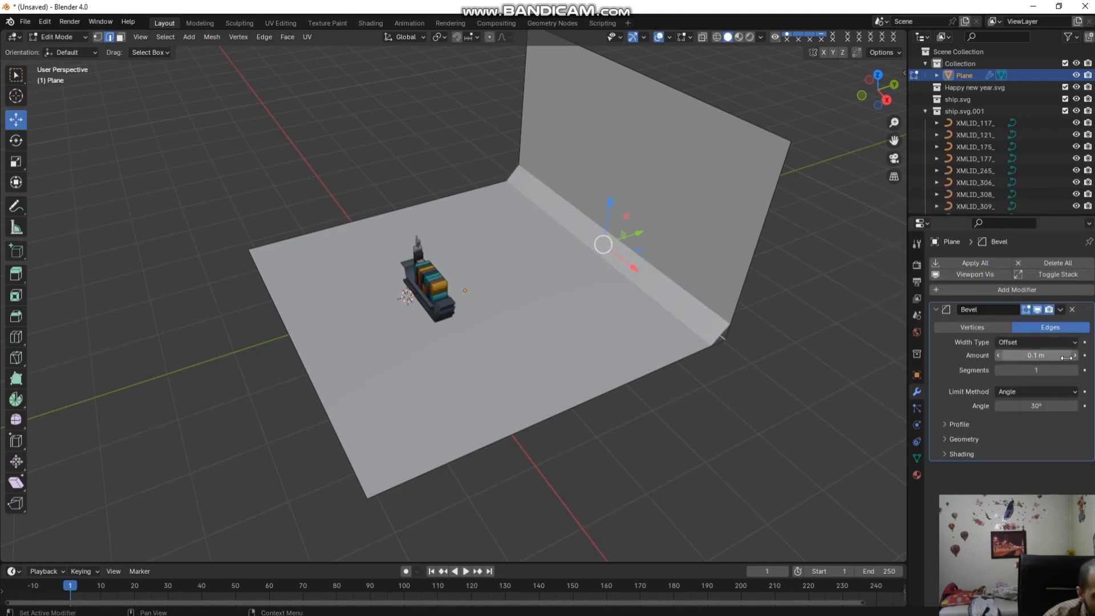
pyautogui.press('Tab')
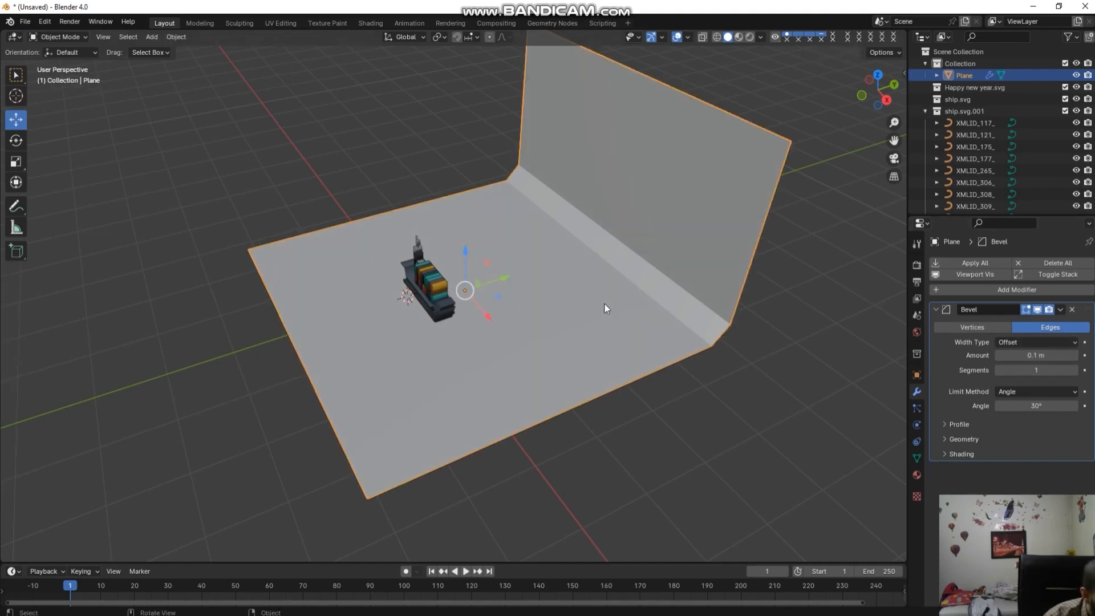
# Step: Shade the backdrop smooth and set its bevel to a 0.12 m amount with 2 segments
pyautogui.rightClick(741, 304)
pyautogui.rightClick(705, 303)
pyautogui.click(691, 313)
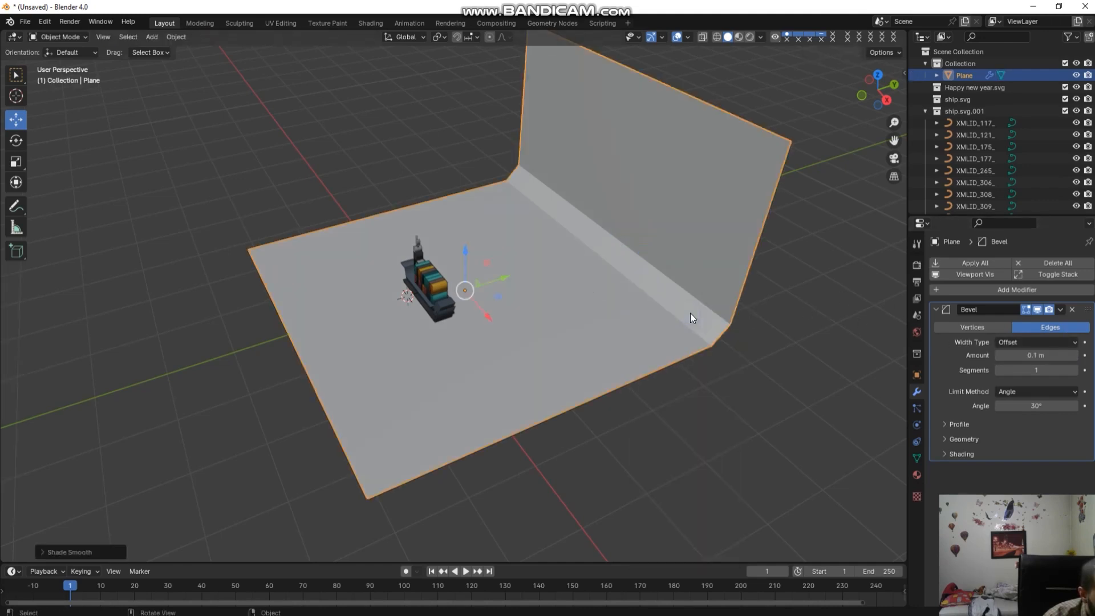
pyautogui.click(1075, 355)
pyautogui.click(1075, 355)
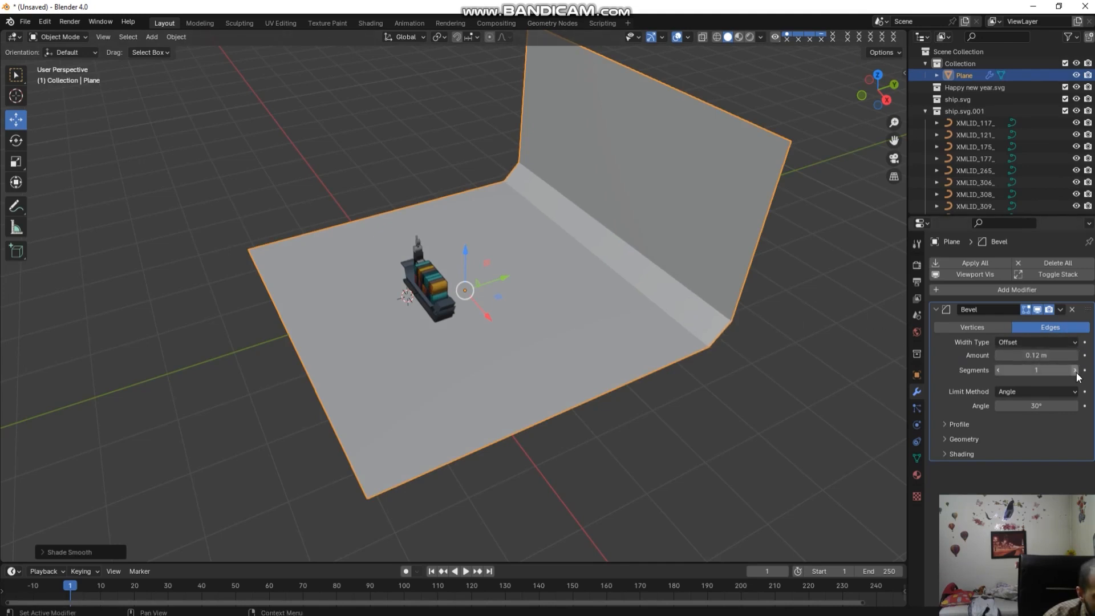
pyautogui.click(1076, 370)
pyautogui.rightClick(666, 288)
pyautogui.click(668, 292)
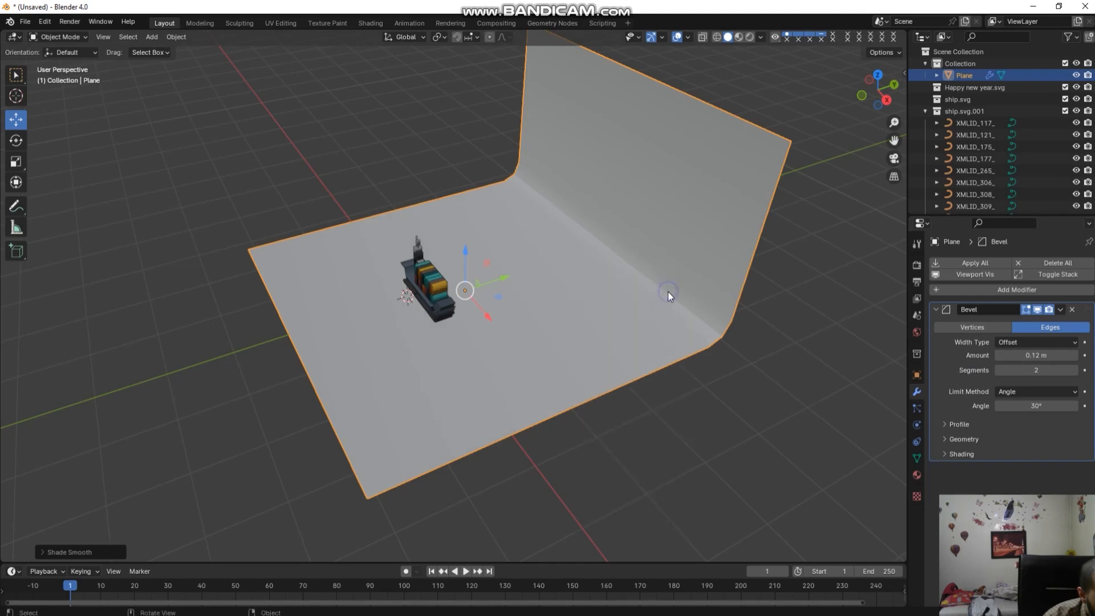
# Step: Reset the backdrop's bevel to 1 segment, return it to 2, lower the amount to 0.1 m, and apply Shade Auto Smooth
pyautogui.click(1021, 370)
pyautogui.write('1')
pyautogui.press('Return')
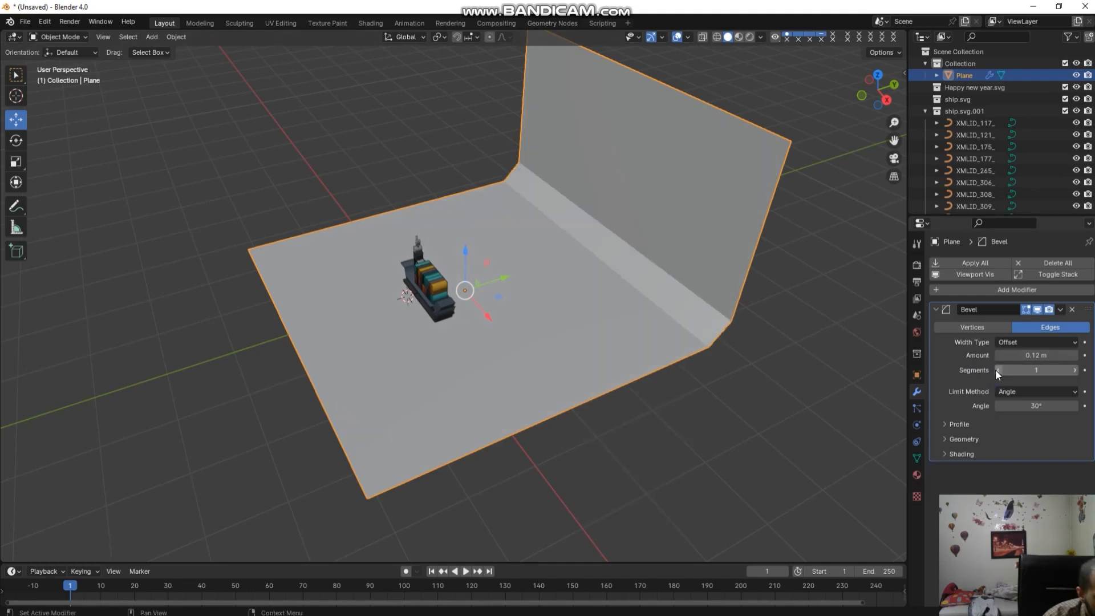
pyautogui.click(1075, 370)
pyautogui.click(1000, 354)
pyautogui.click(1001, 354)
pyautogui.rightClick(734, 290)
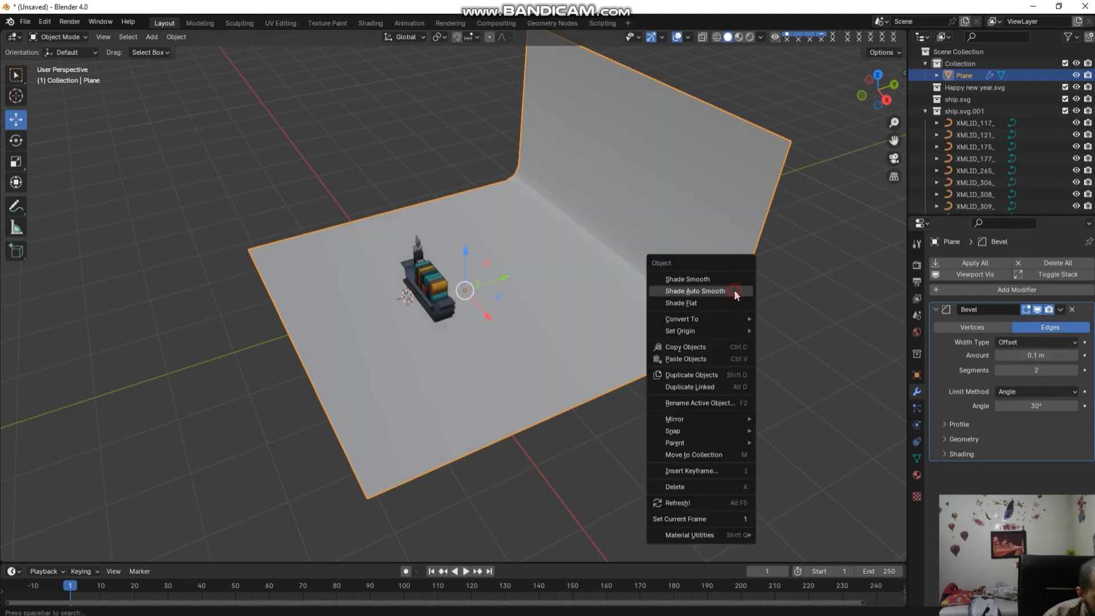
pyautogui.click(724, 292)
pyautogui.click(752, 326)
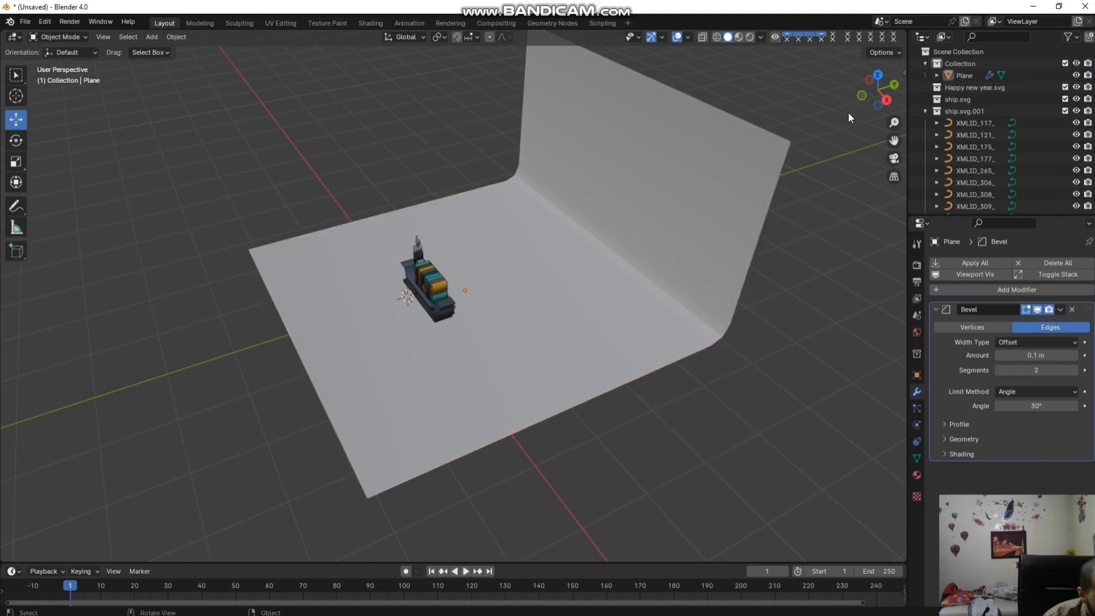
# Step: Set the backdrop's bevel amount to 0.11 m with 6 segments and shade the plane smooth again
pyautogui.moveTo(879, 90); pyautogui.dragTo(826, 66)
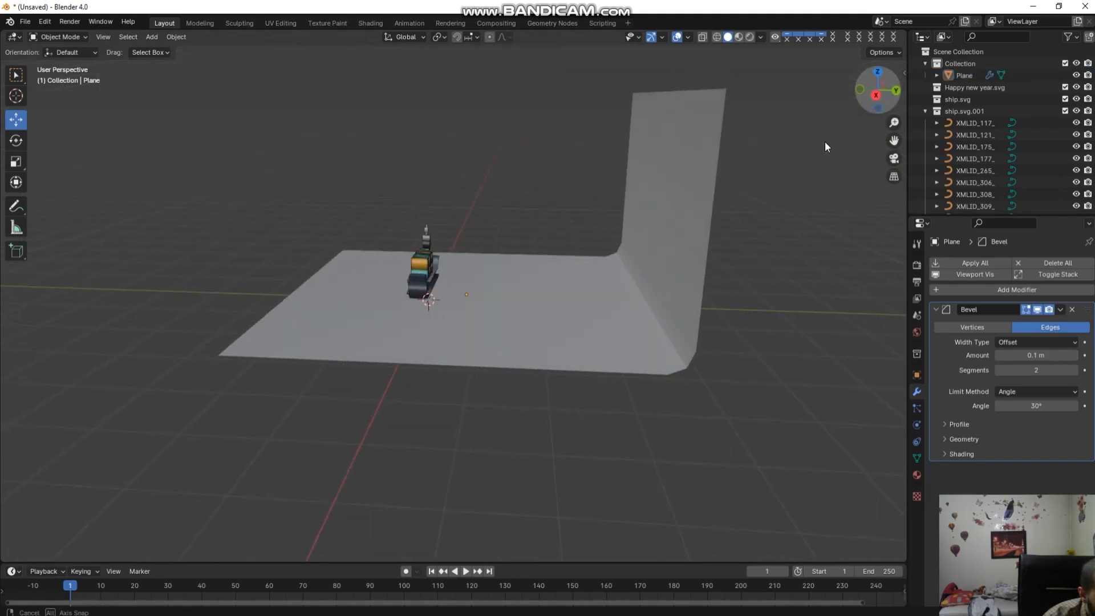
pyautogui.click(723, 351)
pyautogui.scroll(3, 723, 351)
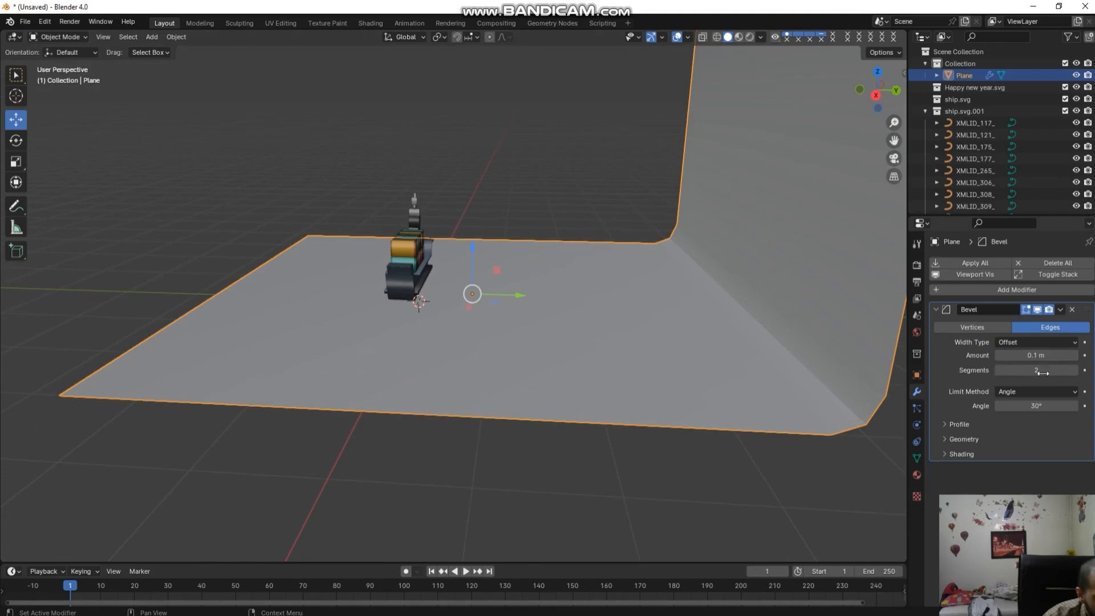
pyautogui.click(1075, 354)
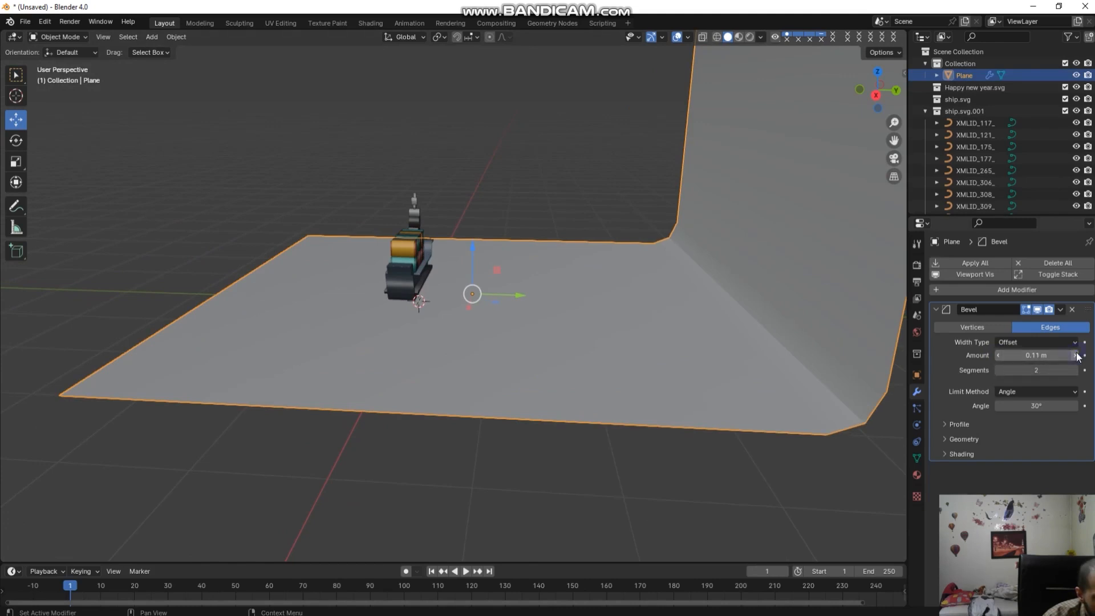
pyautogui.click(1075, 371)
pyautogui.click(1075, 370)
pyautogui.click(1075, 370)
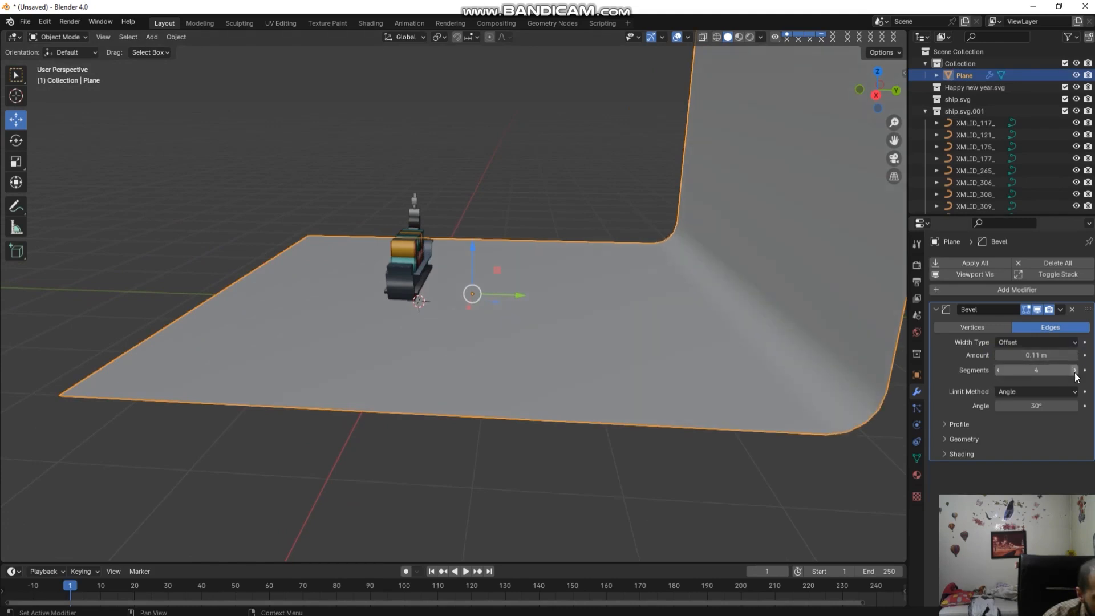
pyautogui.scroll(-2, 803, 373)
pyautogui.click(1075, 370)
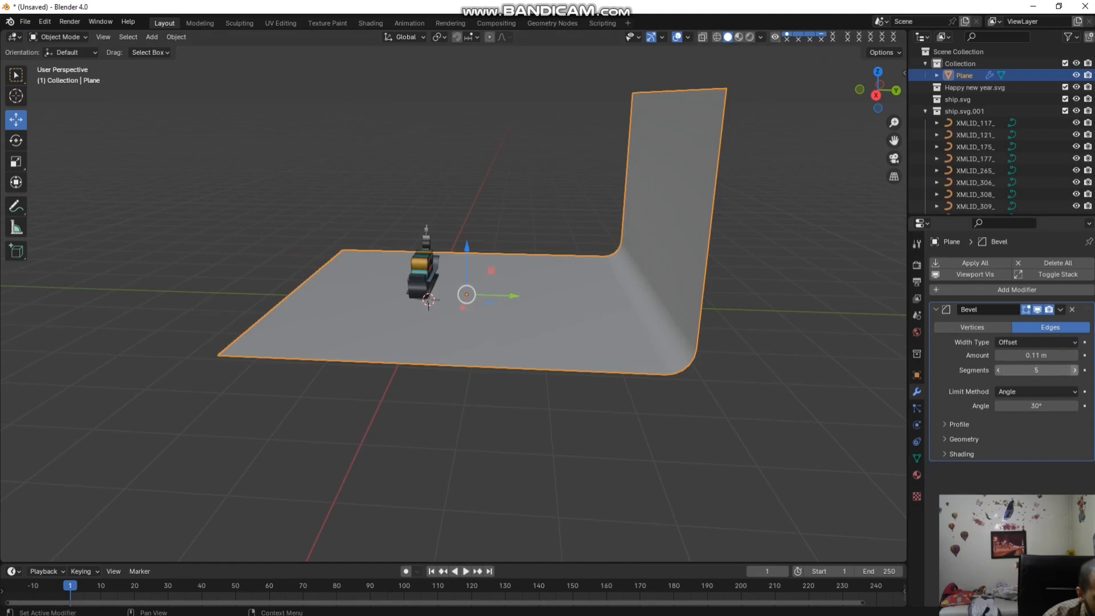
pyautogui.rightClick(673, 314)
pyautogui.click(675, 301)
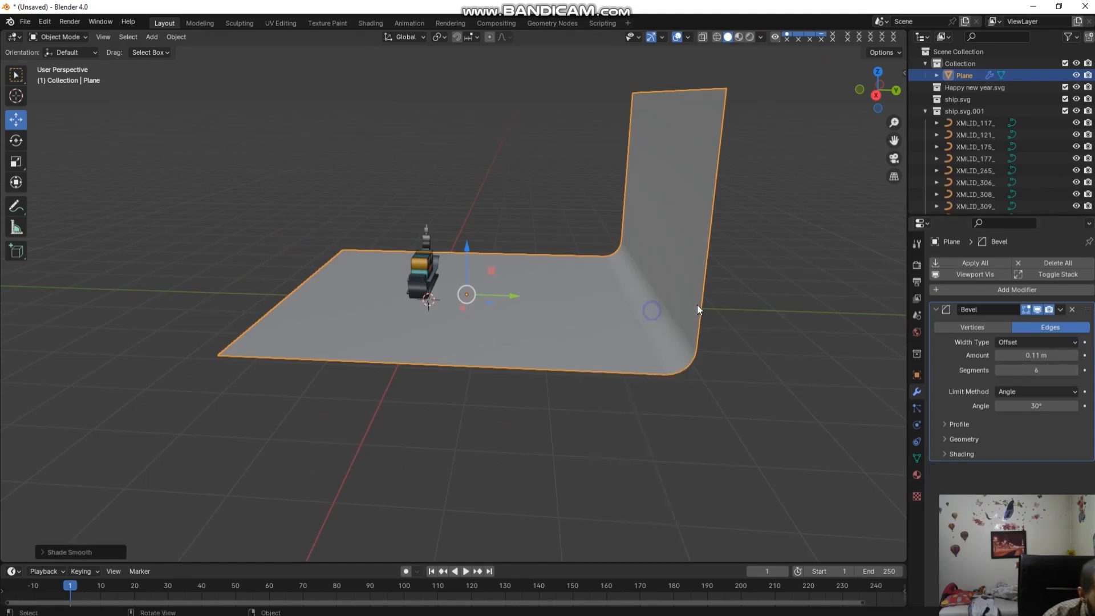
# Step: View the ship and backdrop from the front and switch the viewport to rendered shading
pyautogui.scroll(-3, 745, 291)
pyautogui.scroll(6, 748, 285)
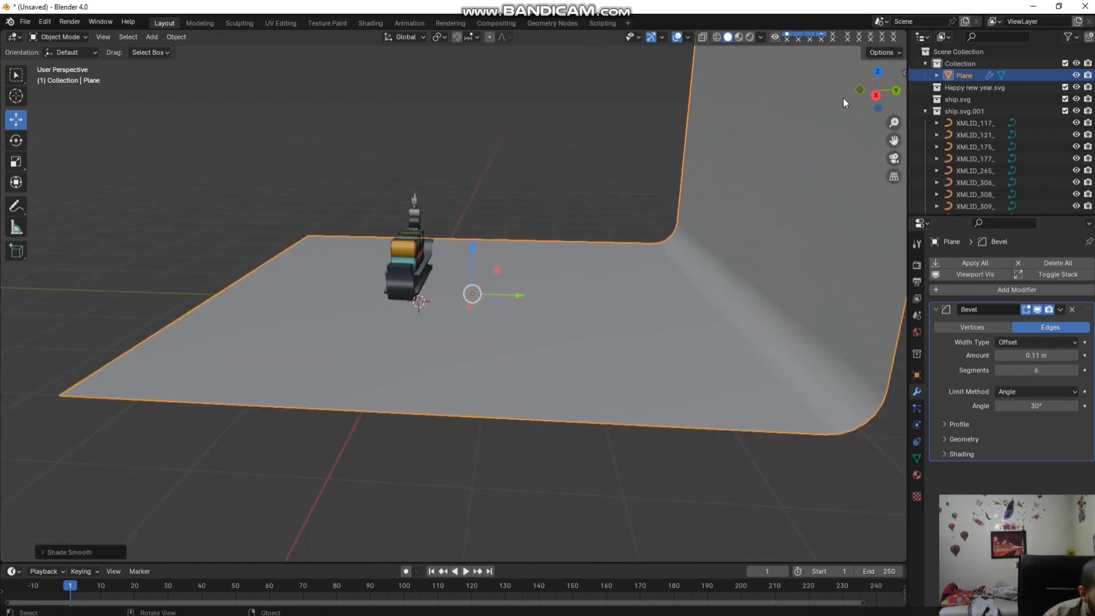
pyautogui.scroll(-6, 867, 91)
pyautogui.moveTo(863, 83); pyautogui.dragTo(724, 40)
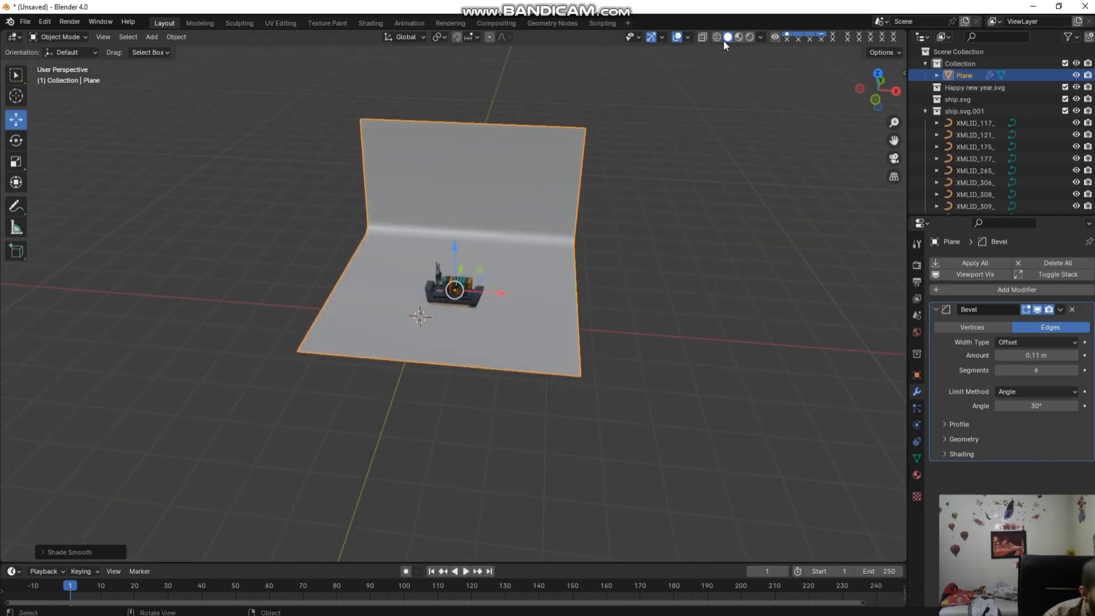
pyautogui.click(759, 36)
pyautogui.click(748, 39)
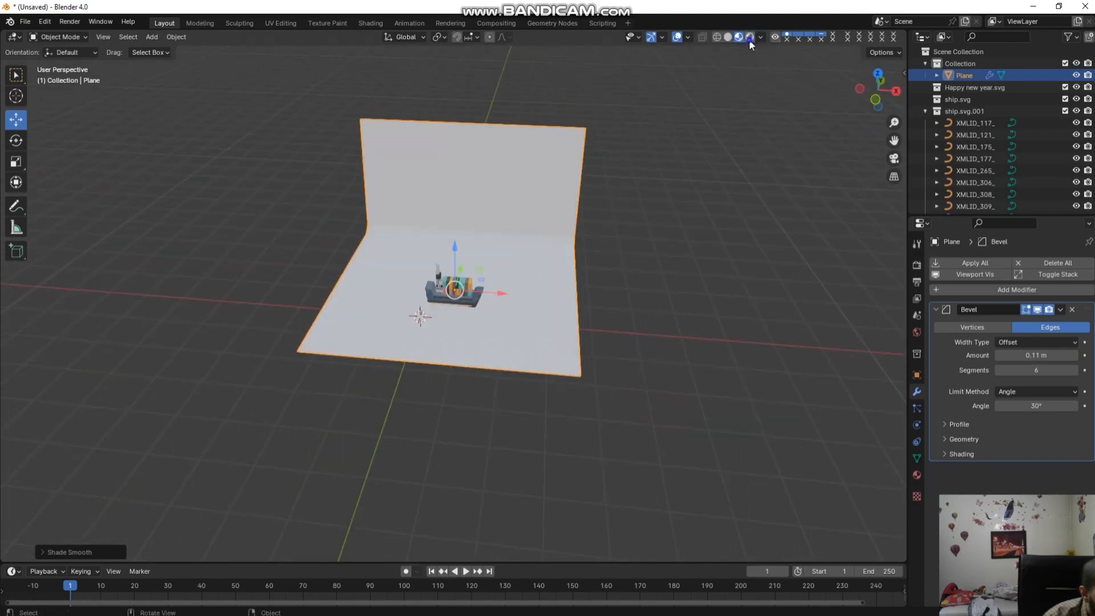
pyautogui.scroll(1, 571, 160)
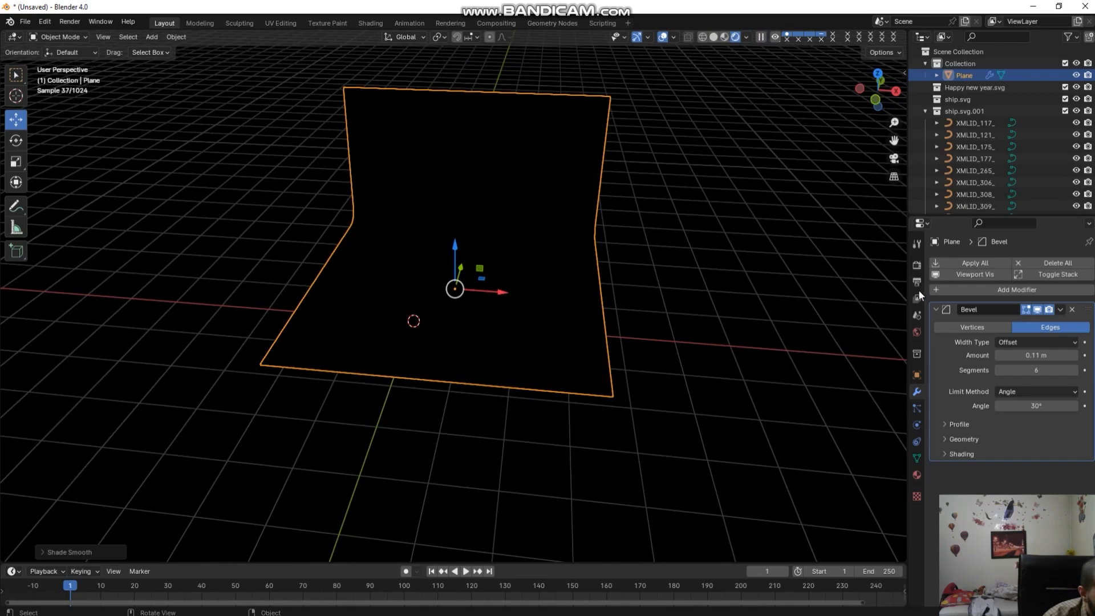
# Step: Raise the world background strength to 3.0 to light the rendered scene
pyautogui.click(918, 332)
pyautogui.moveTo(1029, 353)
pyautogui.mouseDown()
pyautogui.moveTo(1066, 353)
pyautogui.moveTo(1017, 357)
pyautogui.mouseUp()
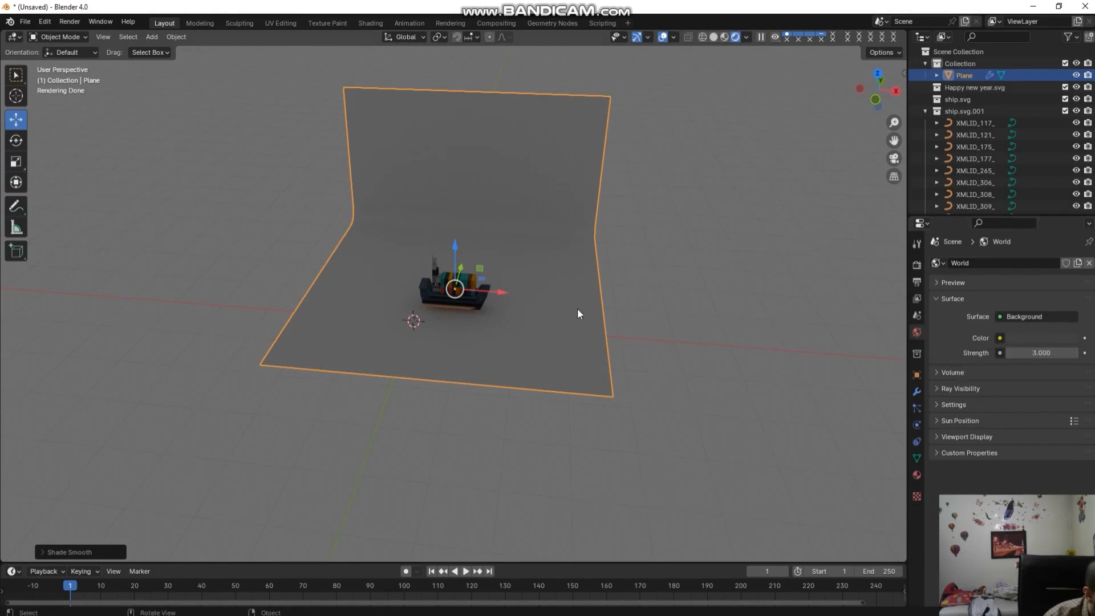
pyautogui.scroll(4, 559, 305)
pyautogui.scroll(-3, 542, 303)
pyautogui.scroll(-2, 542, 302)
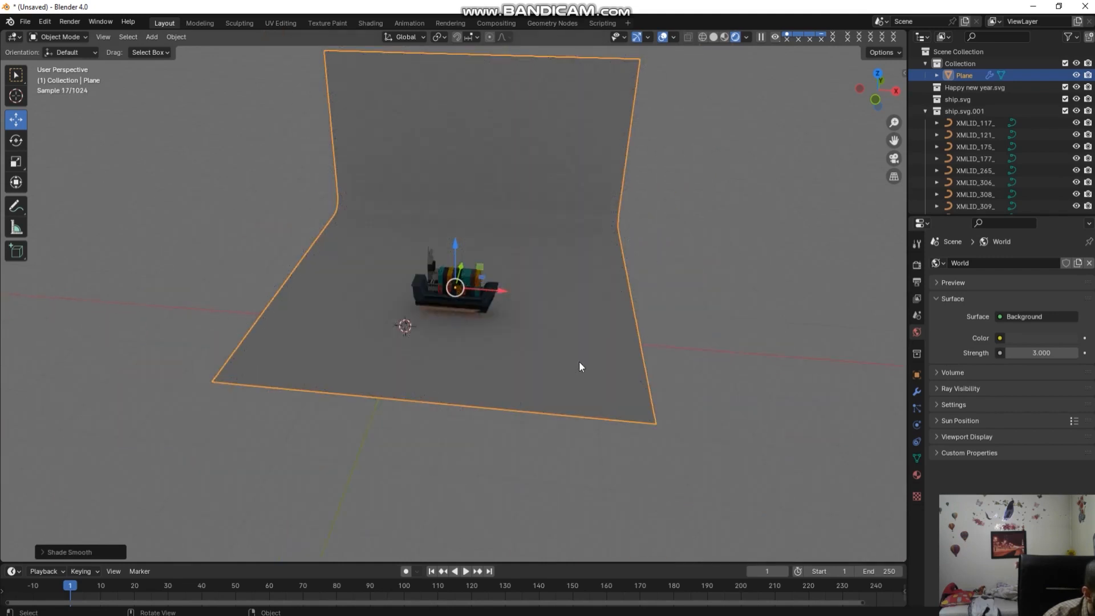
# Step: Create a new material for the backdrop plane and give it a pinkish-red base color
pyautogui.click(916, 475)
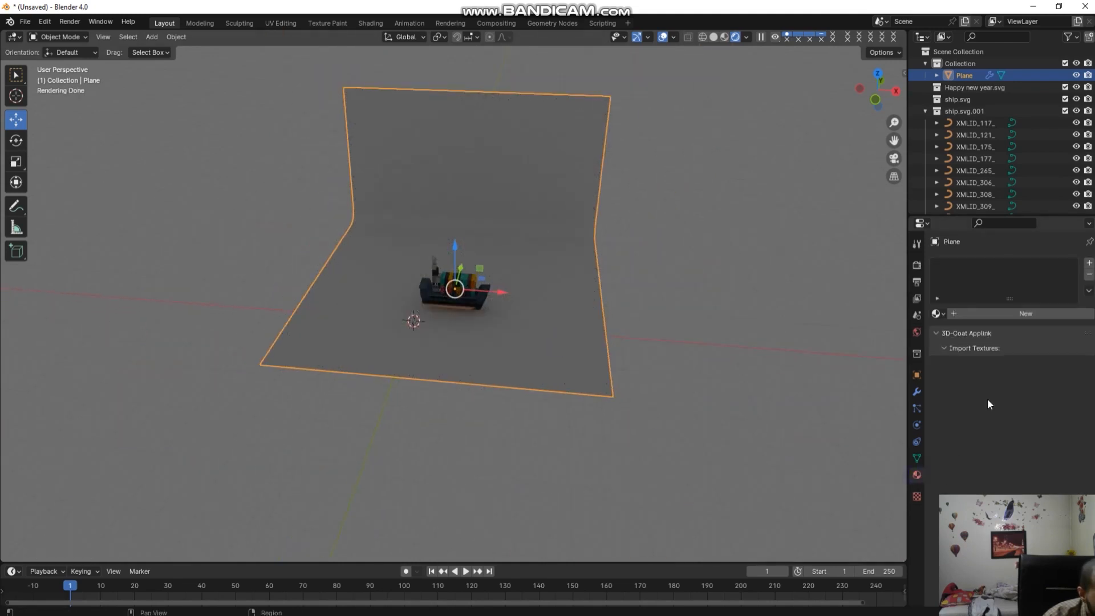
pyautogui.click(990, 313)
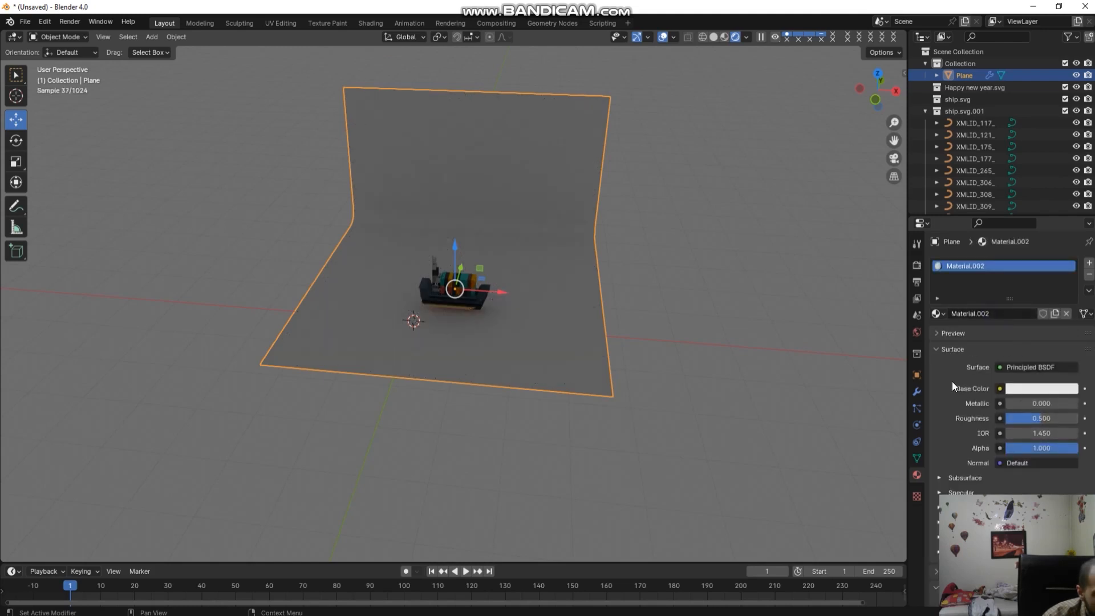
pyautogui.click(1020, 388)
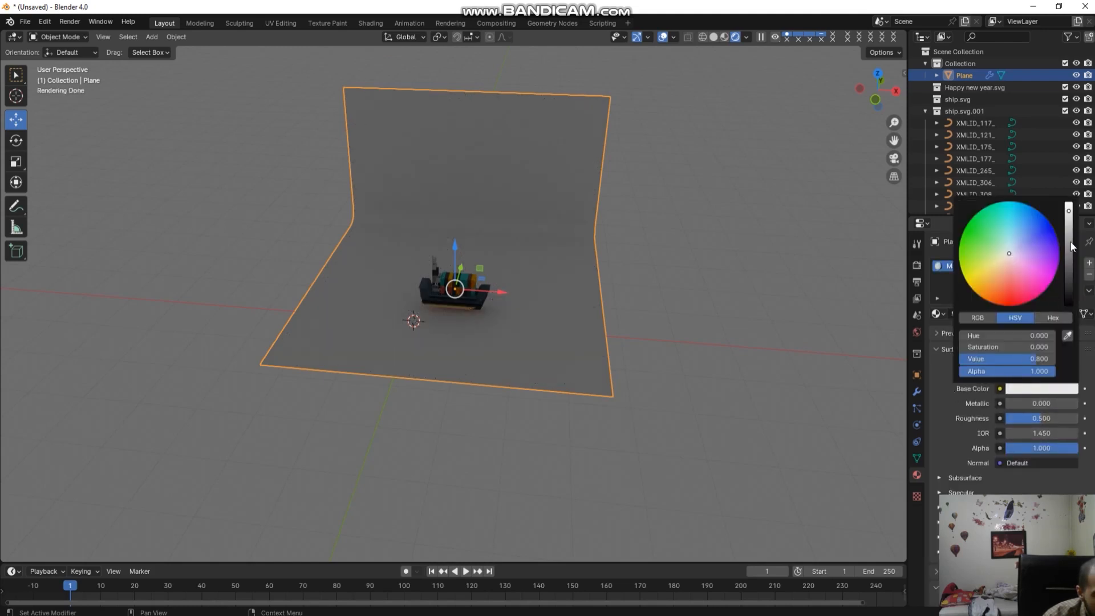
pyautogui.click(1015, 280)
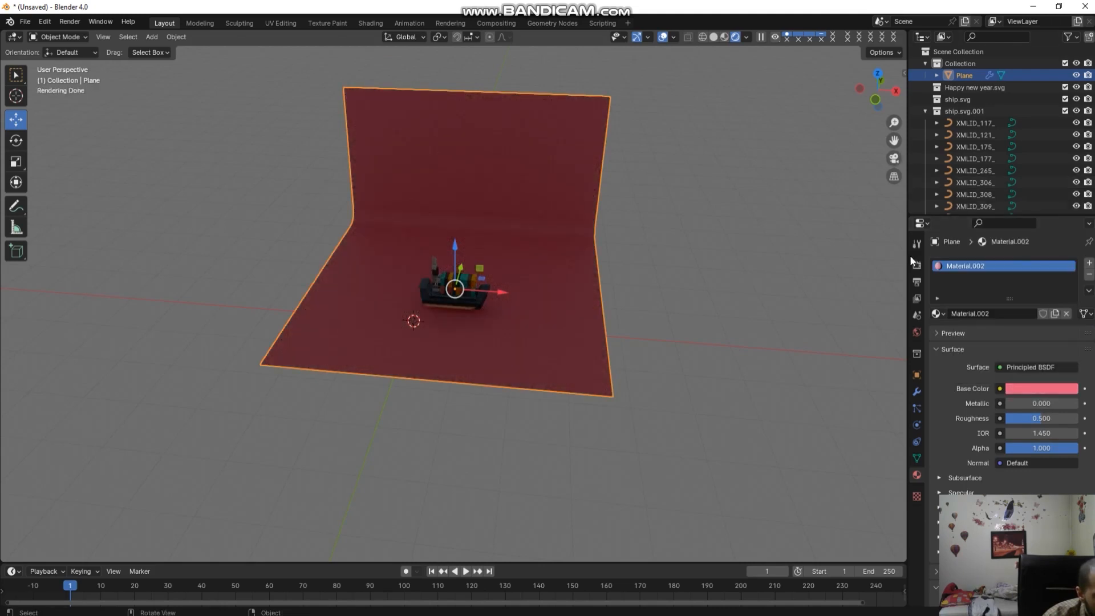
# Step: Change the base color of the backdrop's material to a bright blue
pyautogui.click(917, 264)
pyautogui.click(917, 476)
pyautogui.scroll(3, 535, 181)
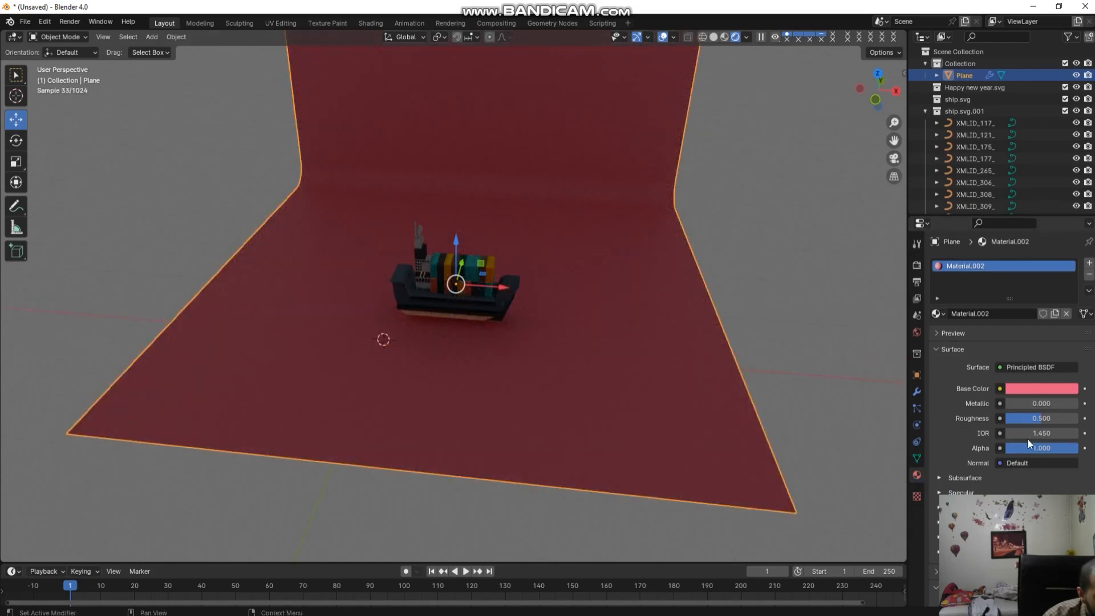
pyautogui.click(1033, 388)
pyautogui.click(1020, 280)
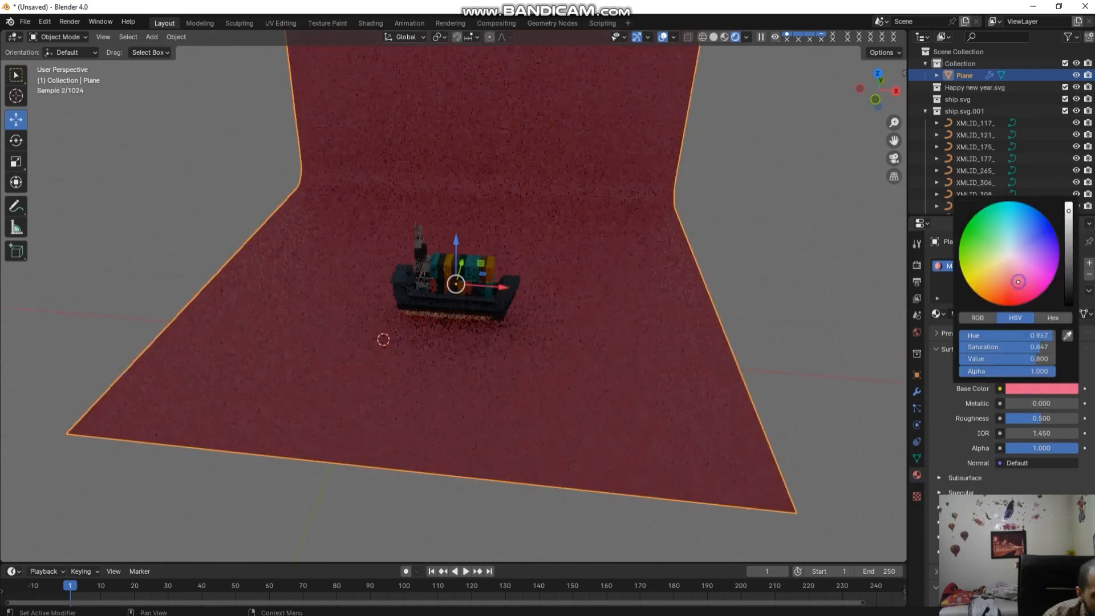
pyautogui.moveTo(1020, 281)
pyautogui.mouseDown()
pyautogui.moveTo(1012, 289)
pyautogui.moveTo(1045, 265)
pyautogui.moveTo(1024, 217)
pyautogui.moveTo(1035, 222)
pyautogui.mouseUp()
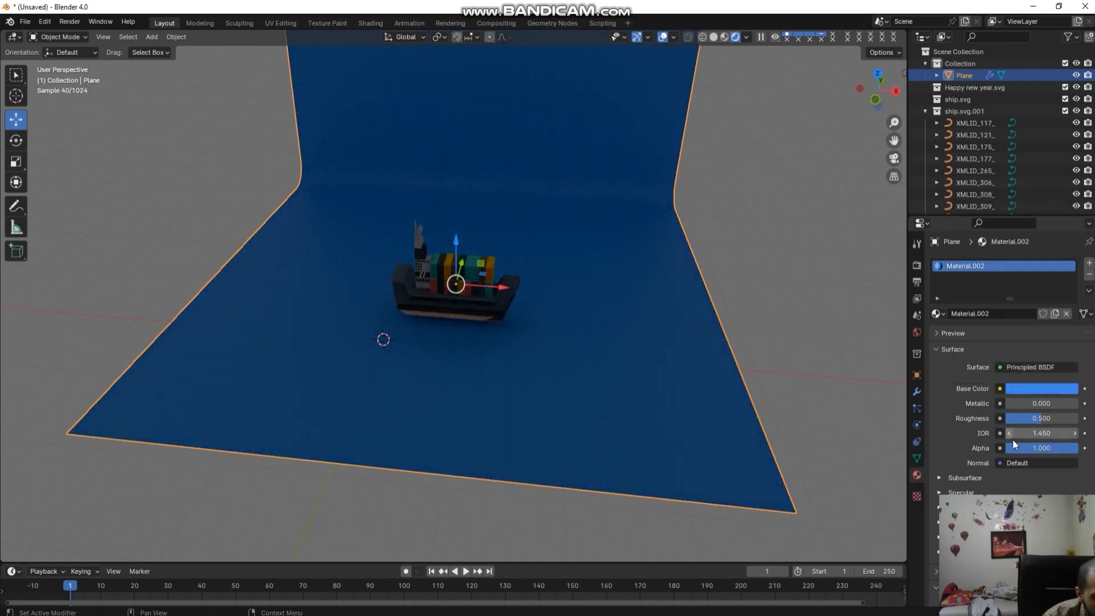
# Step: Set the world background strength to 1.0
pyautogui.click(917, 329)
pyautogui.click(1005, 351)
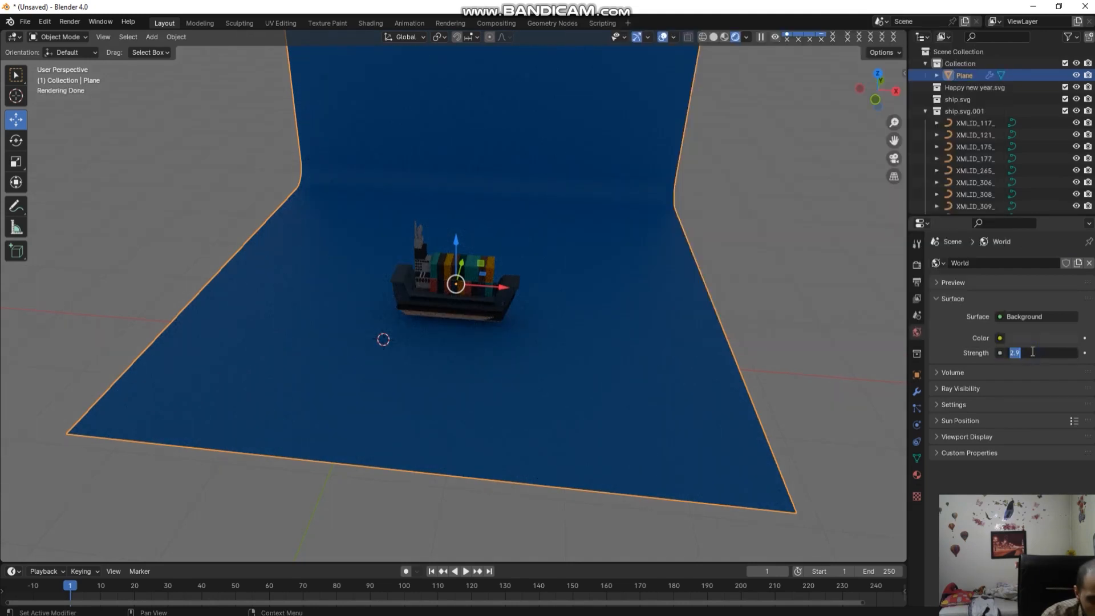
pyautogui.press('Return')
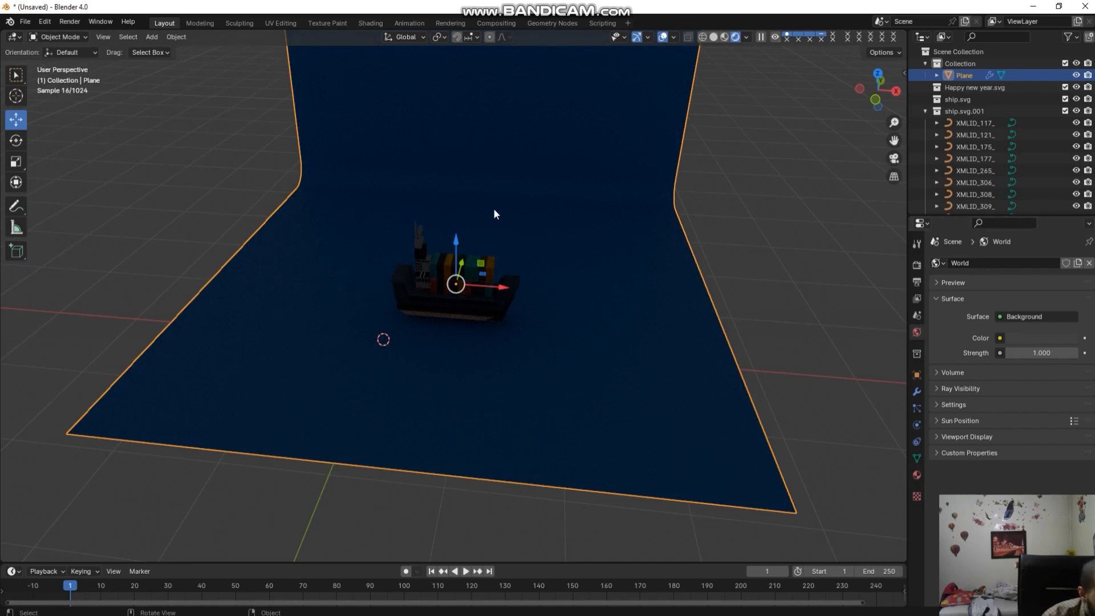
# Step: Add an area light, scale it up to roughly cover the backdrop's floor, and raise it above the ship
pyautogui.scroll(2, 494, 211)
pyautogui.scroll(-2, 724, 208)
pyautogui.hotkey('shift', 'a')
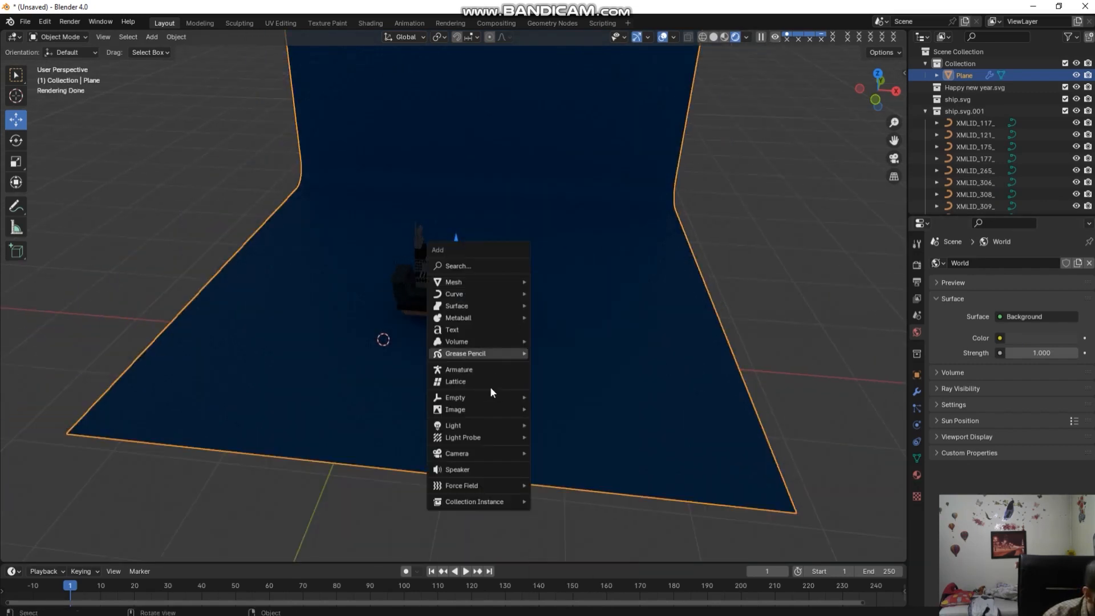
pyautogui.moveTo(474, 425)
pyautogui.click(559, 463)
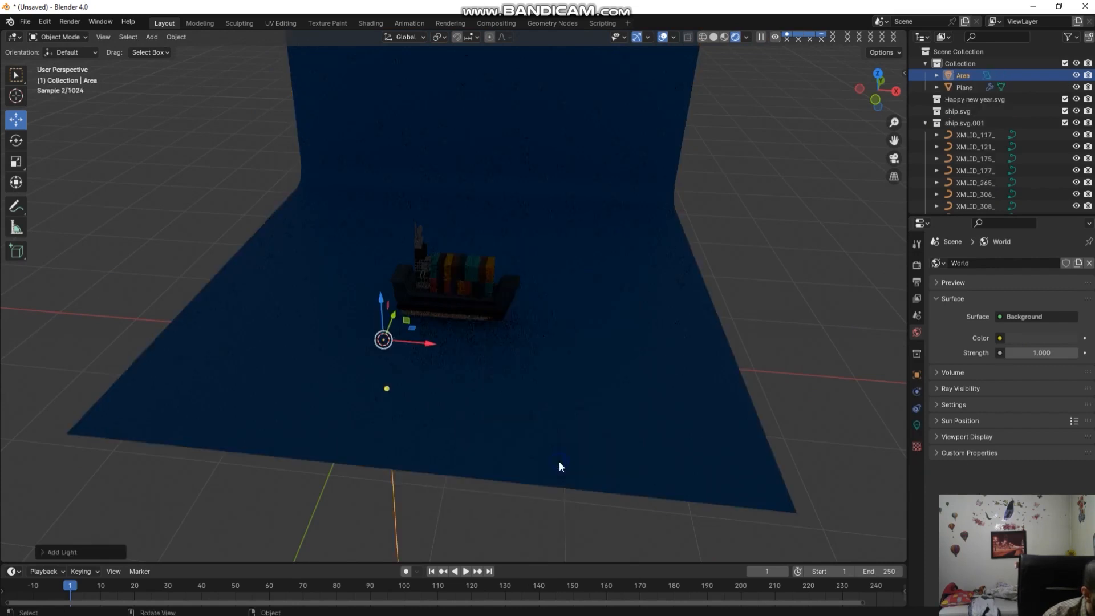
pyautogui.press('s')
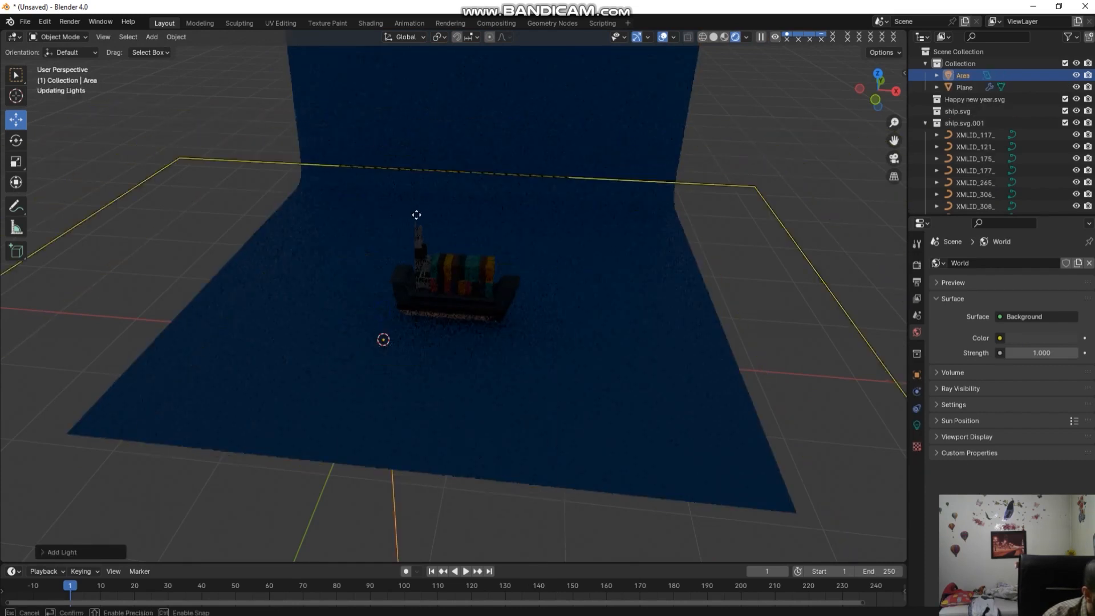
pyautogui.moveTo(408, 290); pyautogui.dragTo(488, 139)
pyautogui.moveTo(441, 192); pyautogui.dragTo(553, 231)
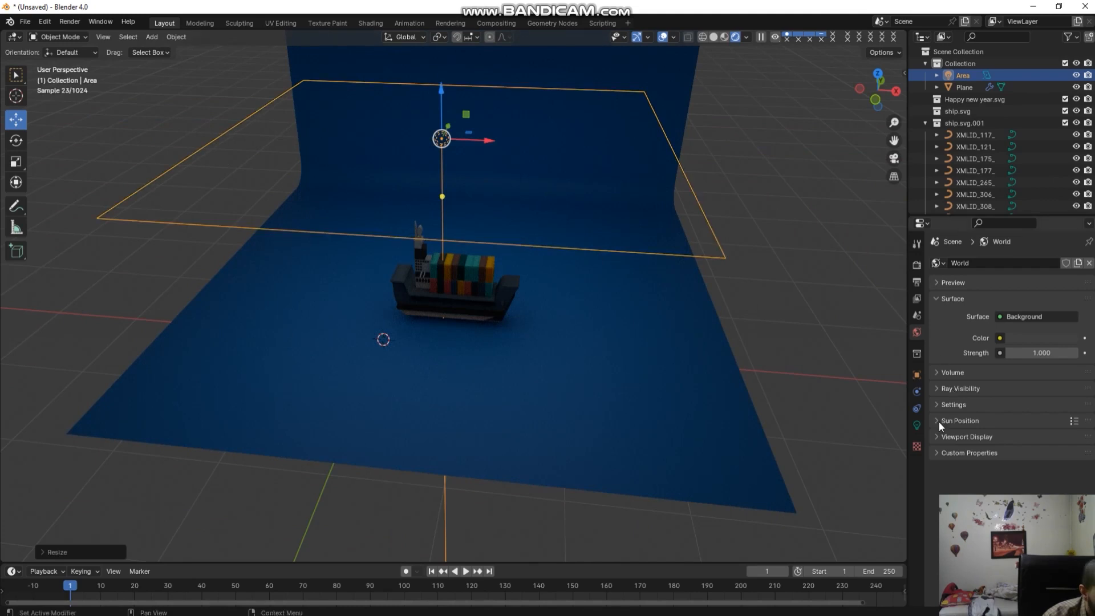
# Step: Set the area light's power to 50 W
pyautogui.click(917, 425)
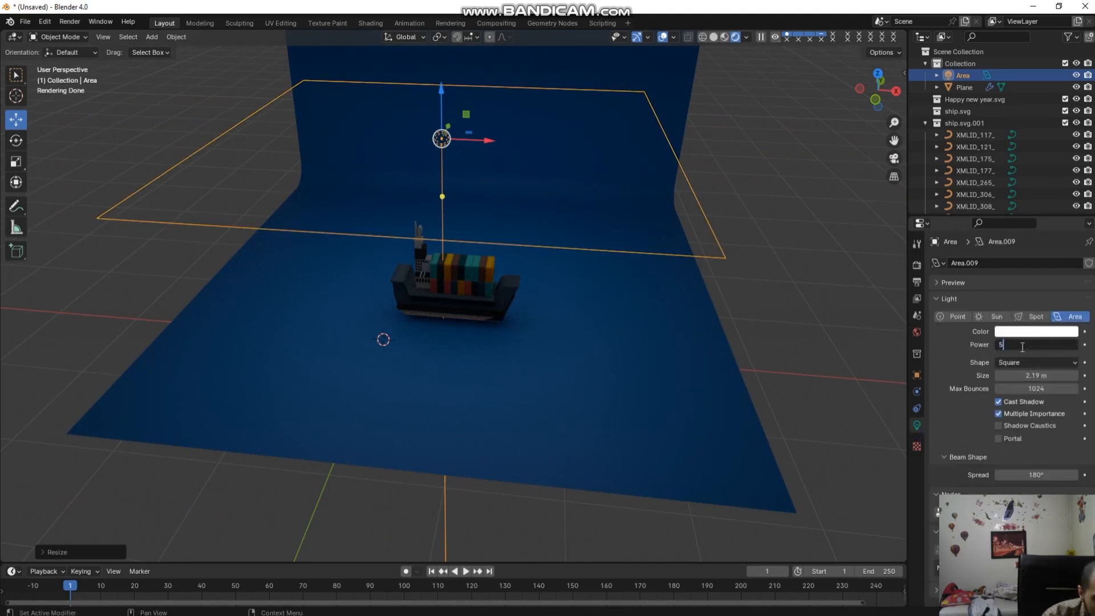
pyautogui.write('50')
pyautogui.press('Return')
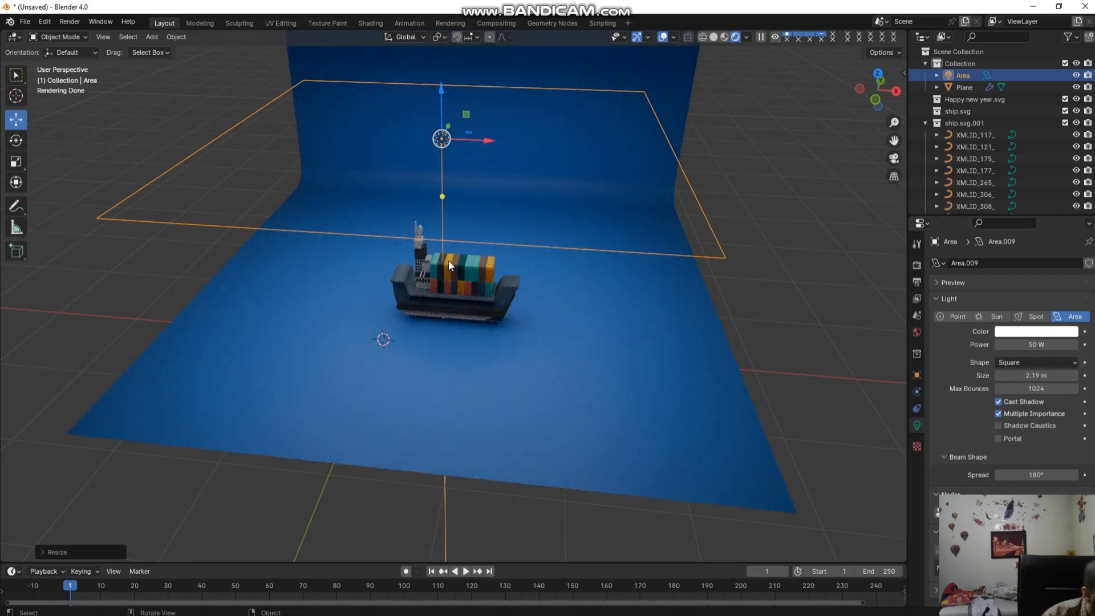
pyautogui.scroll(2, 522, 303)
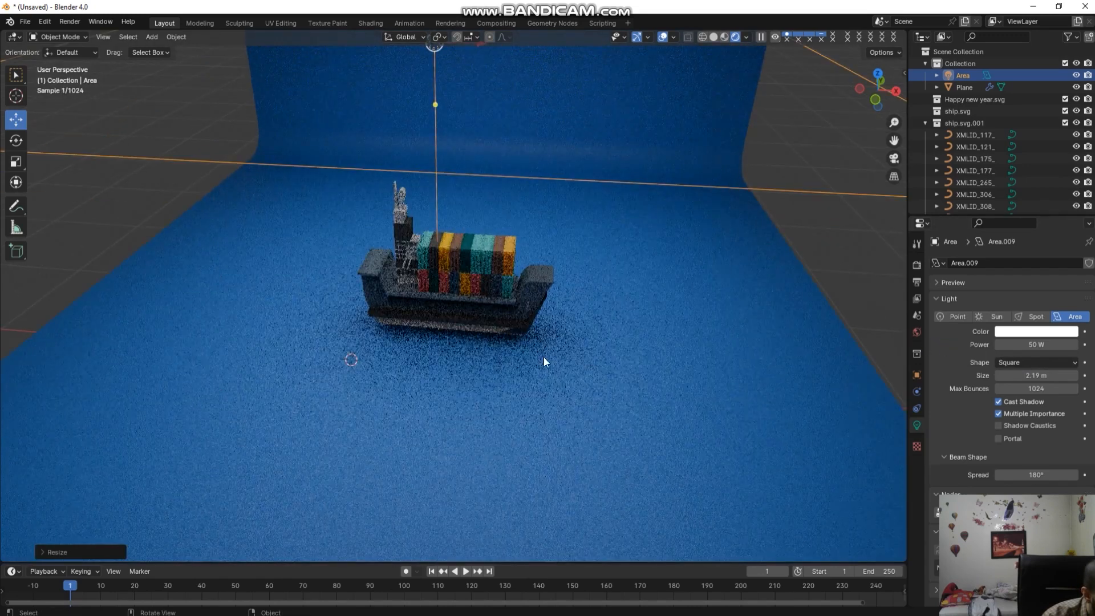
pyautogui.scroll(-2, 567, 403)
# Step: Lower the backdrop material's alpha to about 0.758 and its roughness to about 0.203
pyautogui.click(570, 406)
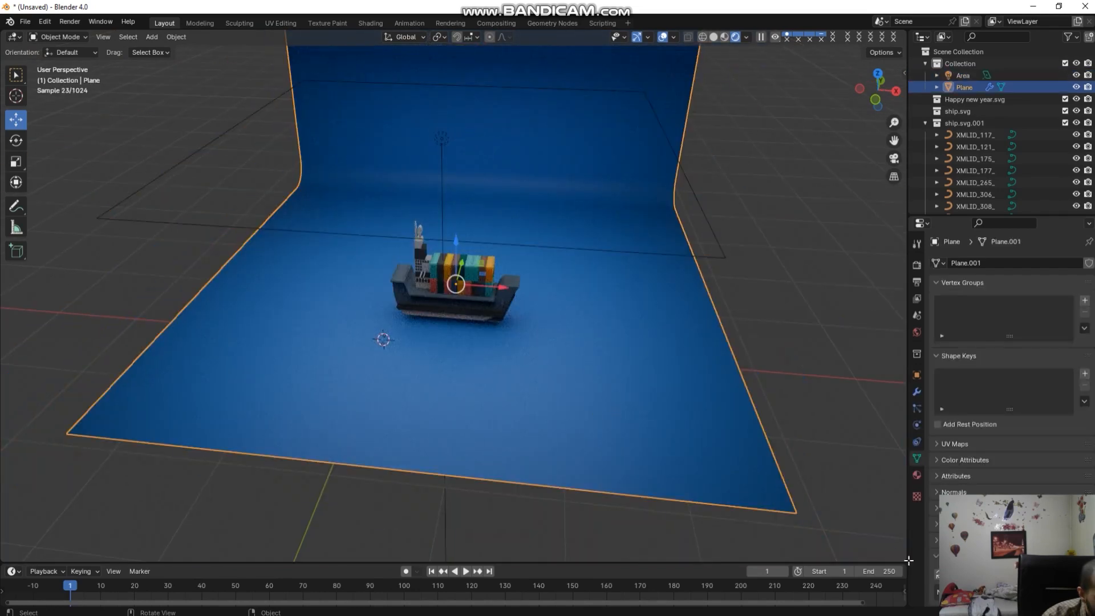
pyautogui.click(917, 479)
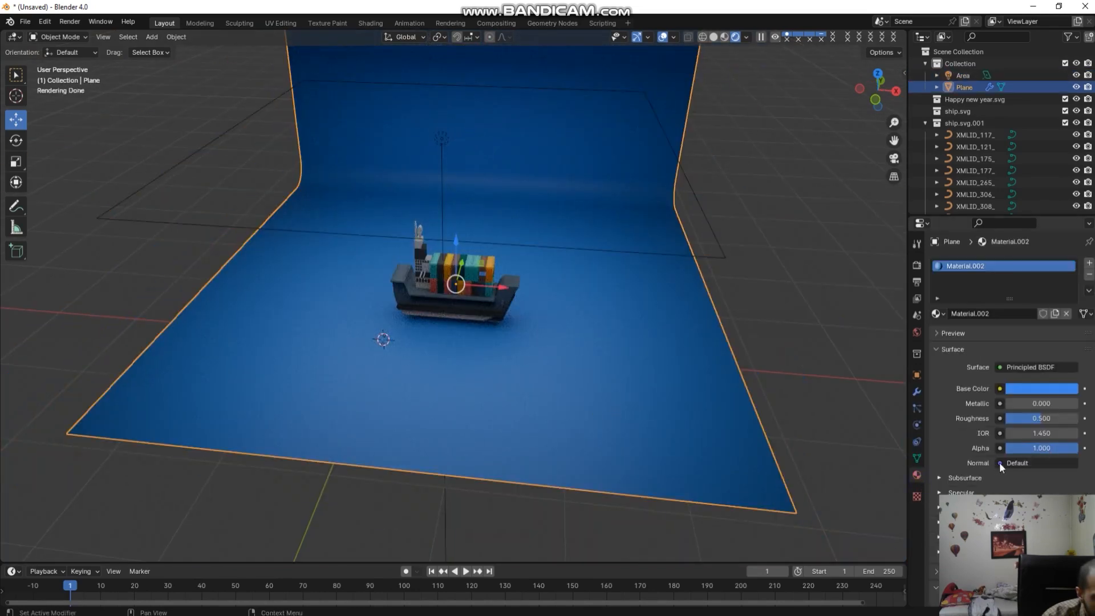
pyautogui.moveTo(1077, 448); pyautogui.dragTo(1060, 448)
pyautogui.scroll(5, 582, 322)
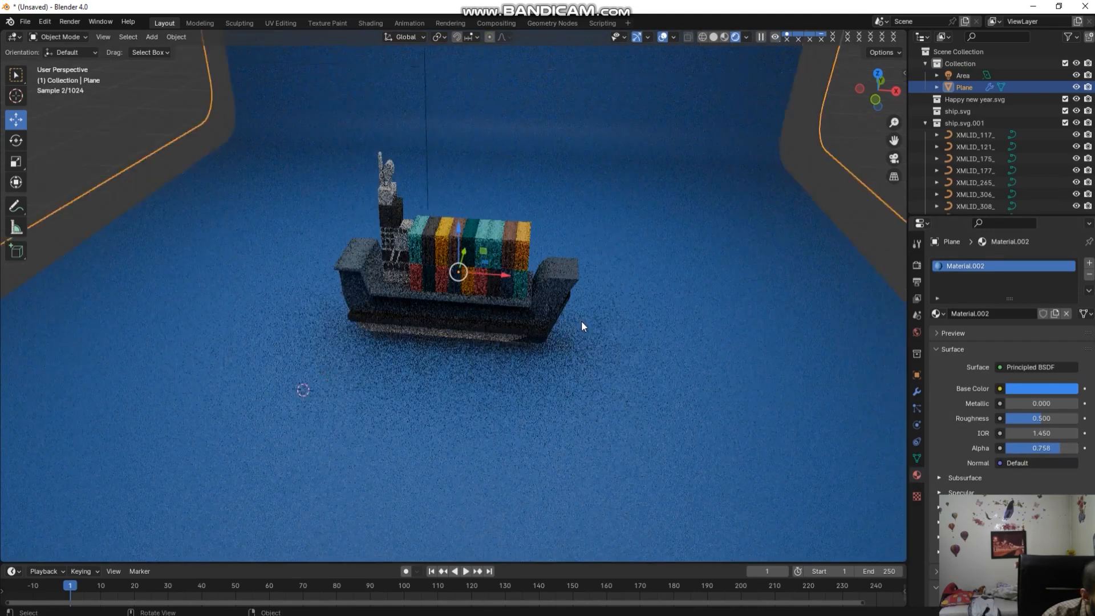
pyautogui.scroll(-5, 621, 405)
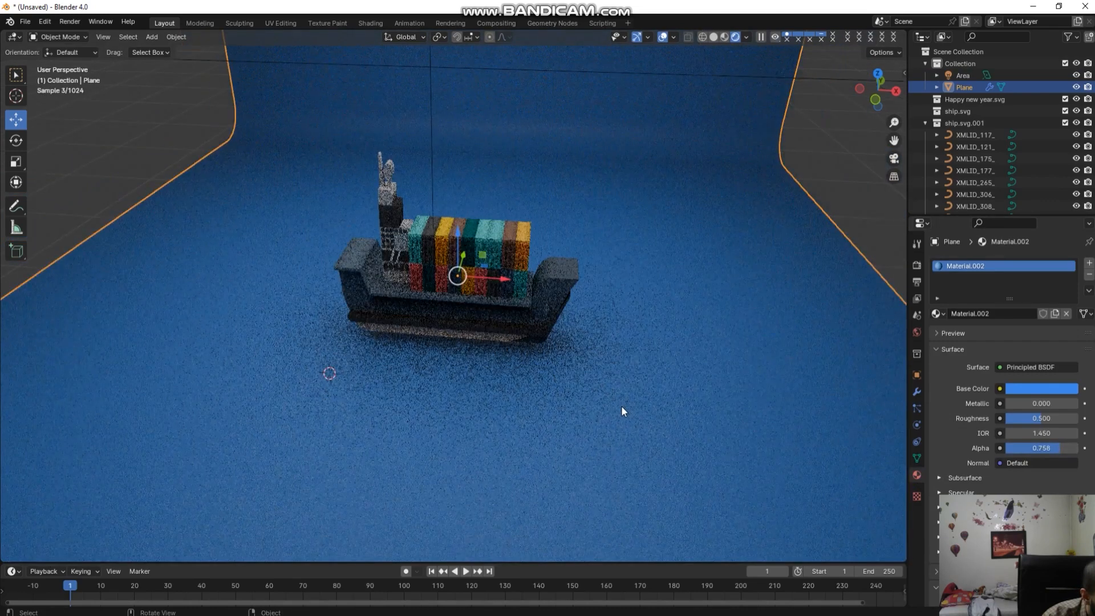
pyautogui.scroll(2, 621, 405)
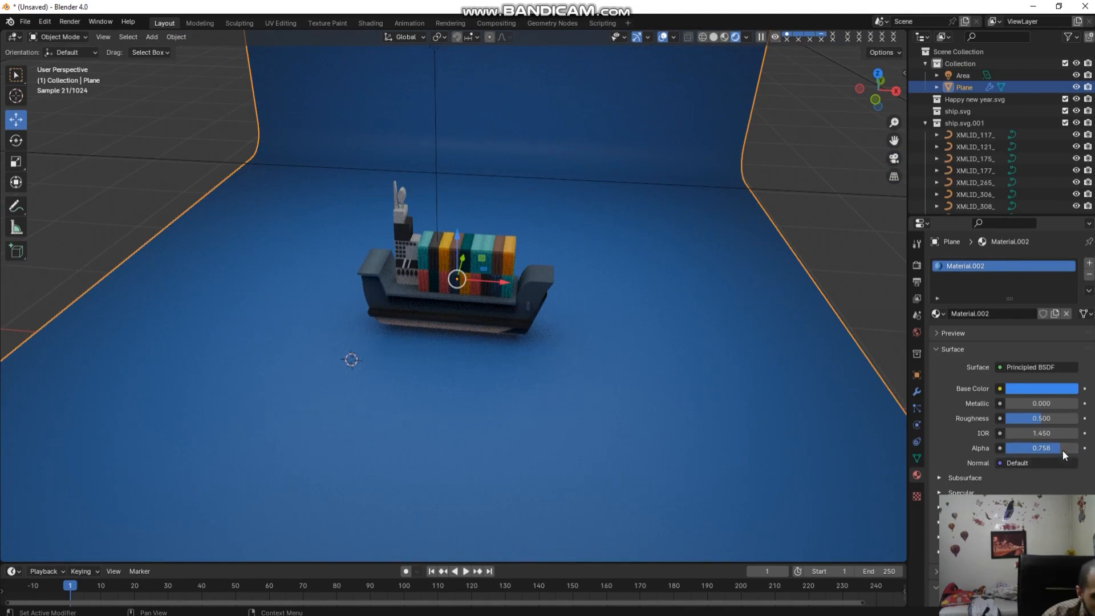
pyautogui.moveTo(1041, 418); pyautogui.dragTo(1031, 418)
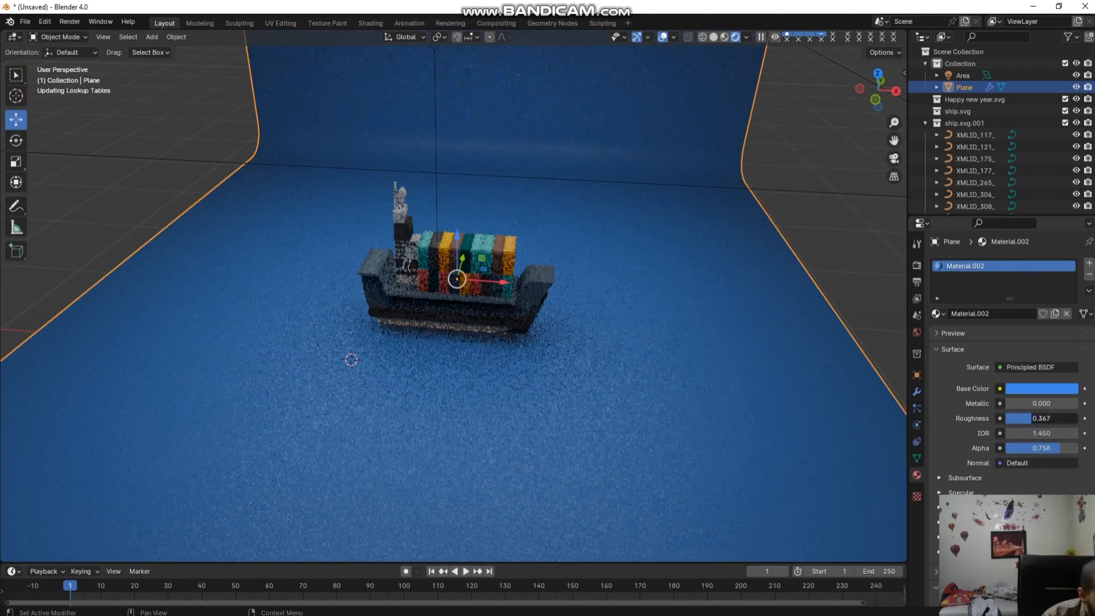
pyautogui.moveTo(1031, 418); pyautogui.dragTo(1027, 418)
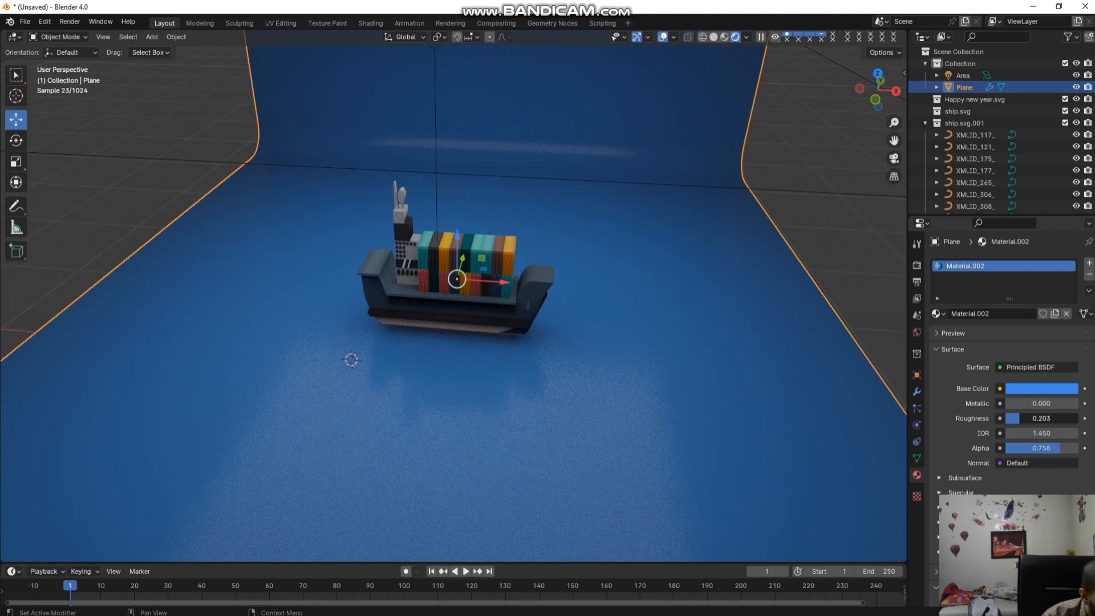
# Step: Try a Wave modifier on the backdrop plane and remove it
pyautogui.click(917, 392)
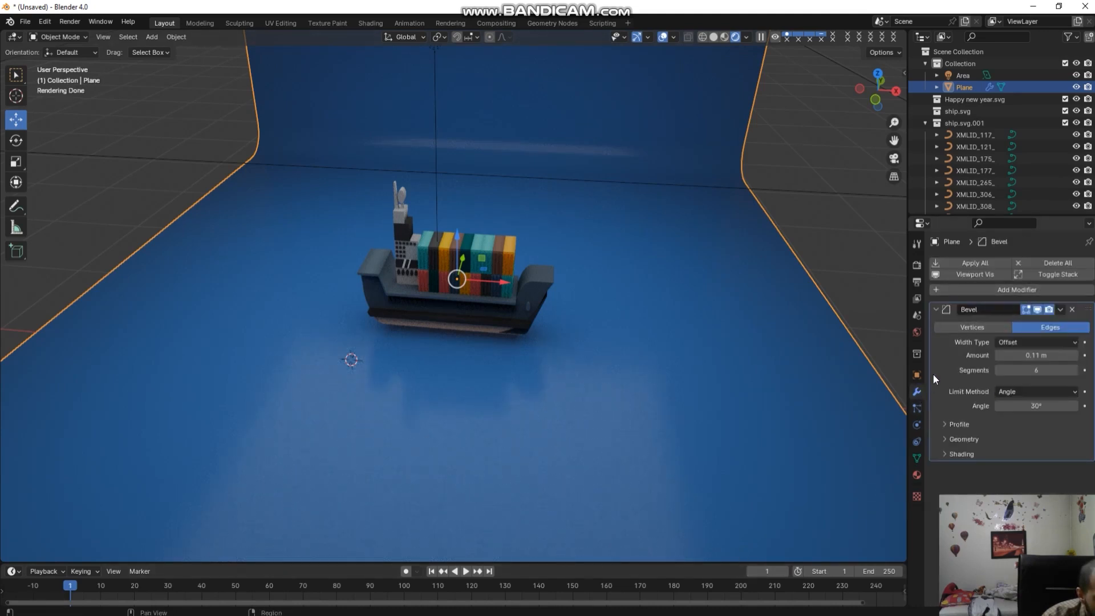
pyautogui.click(966, 288)
pyautogui.moveTo(930, 297)
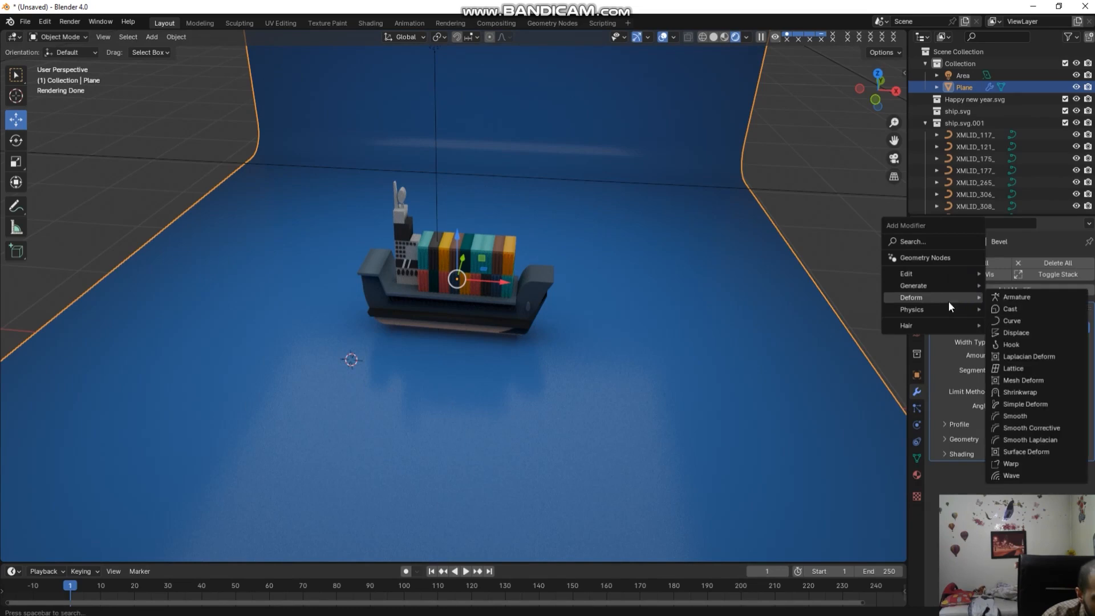
pyautogui.click(1003, 476)
pyautogui.scroll(-1, 715, 382)
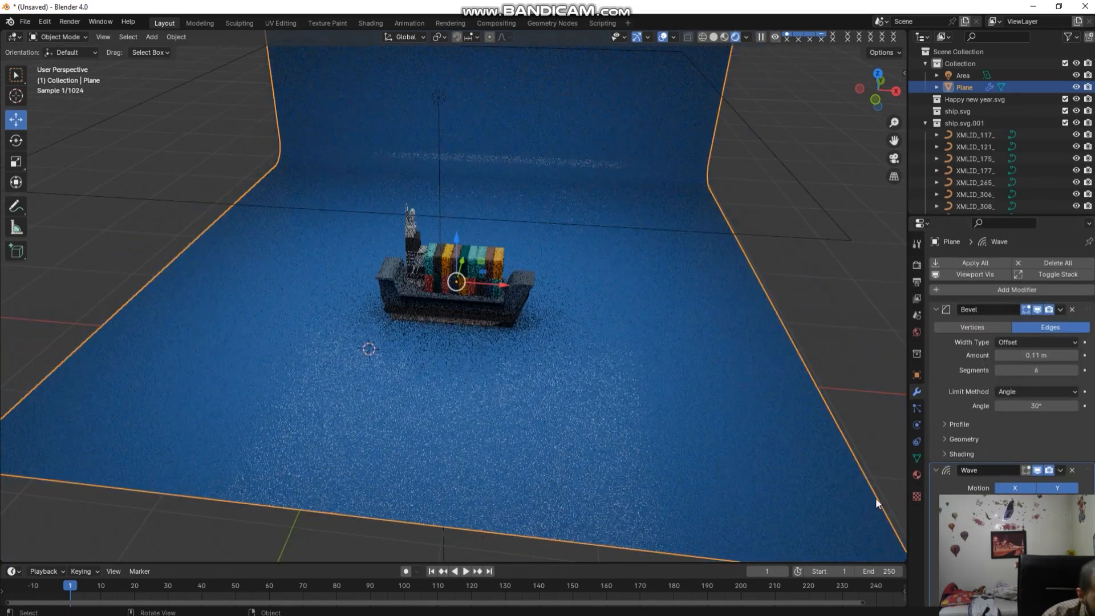
pyautogui.moveTo(1037, 546)
pyautogui.mouseDown()
pyautogui.moveTo(1055, 547)
pyautogui.moveTo(1020, 546)
pyautogui.moveTo(1037, 546)
pyautogui.mouseUp()
pyautogui.click(1073, 470)
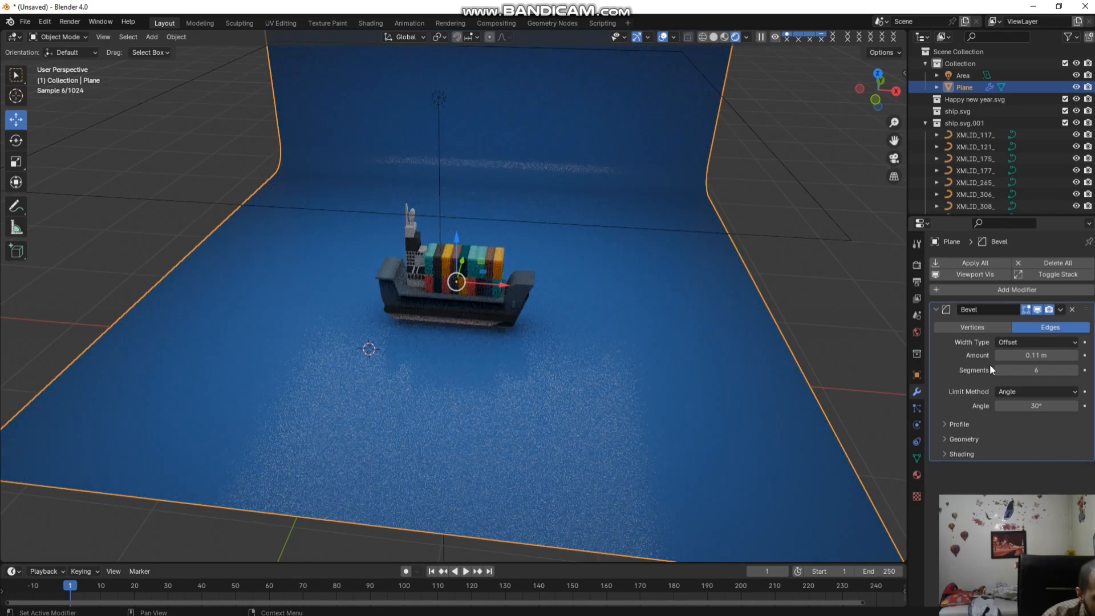
# Step: Apply the backdrop plane's Bevel modifier and lower its material's roughness to about 0.180
pyautogui.click(1061, 310)
pyautogui.click(1023, 323)
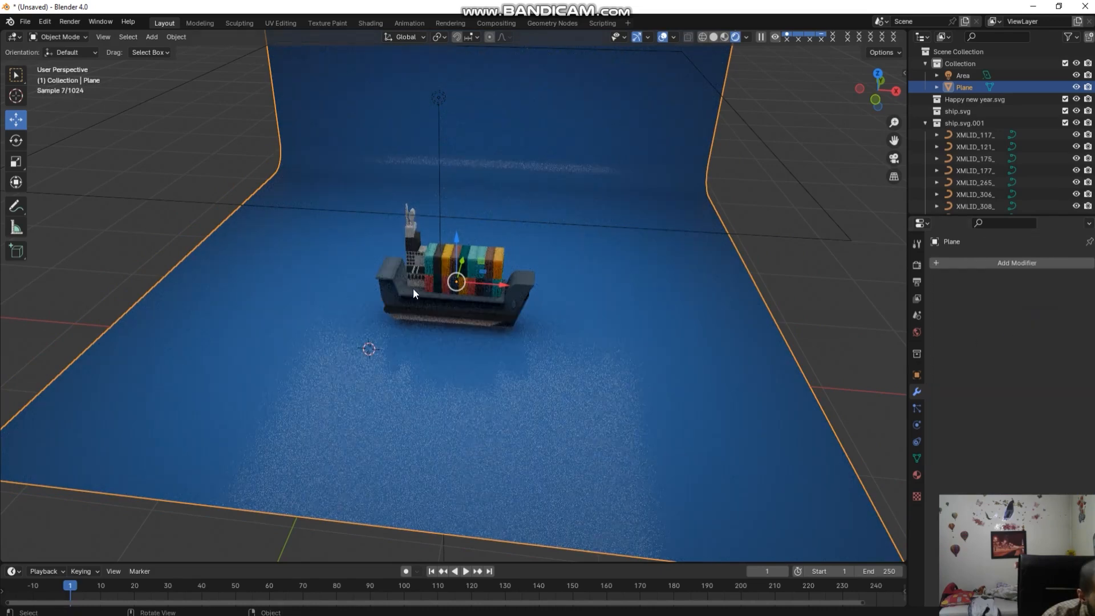
pyautogui.scroll(3, 499, 283)
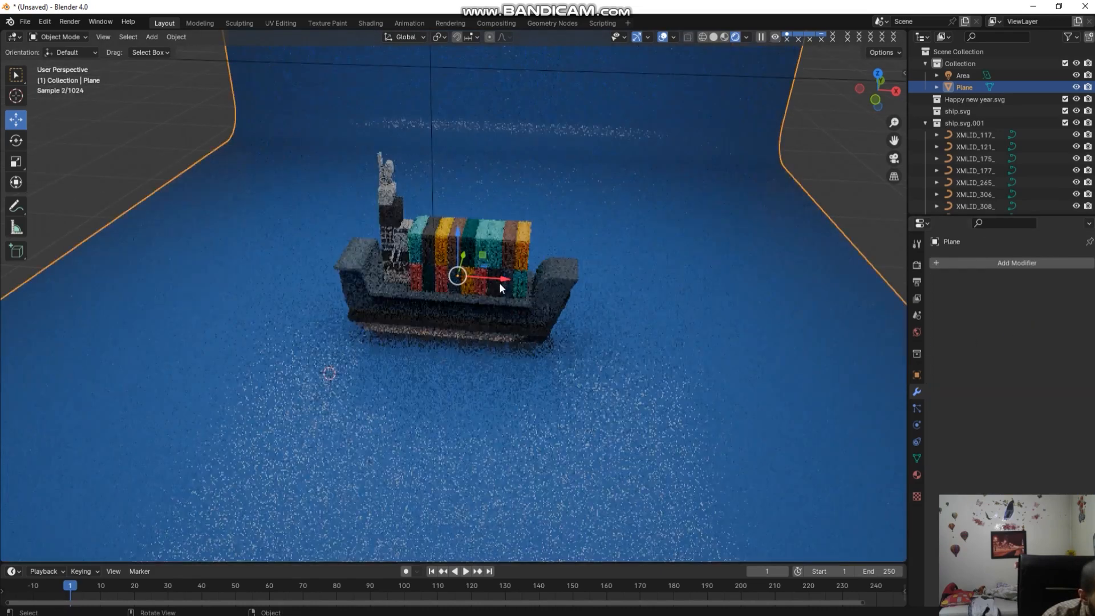
pyautogui.click(918, 475)
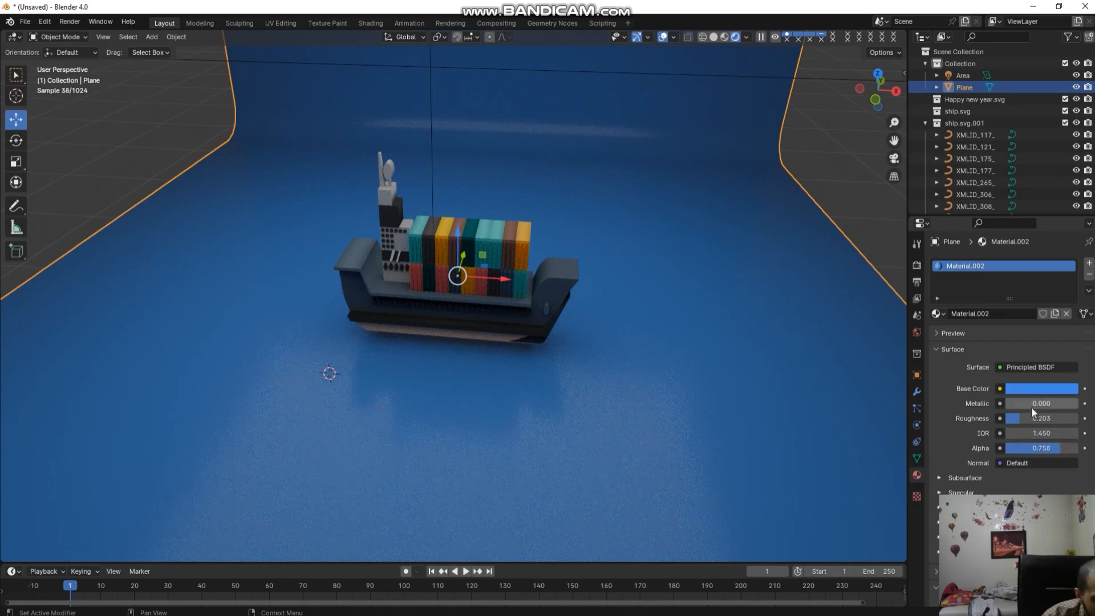
pyautogui.moveTo(1018, 418); pyautogui.dragTo(1005, 418)
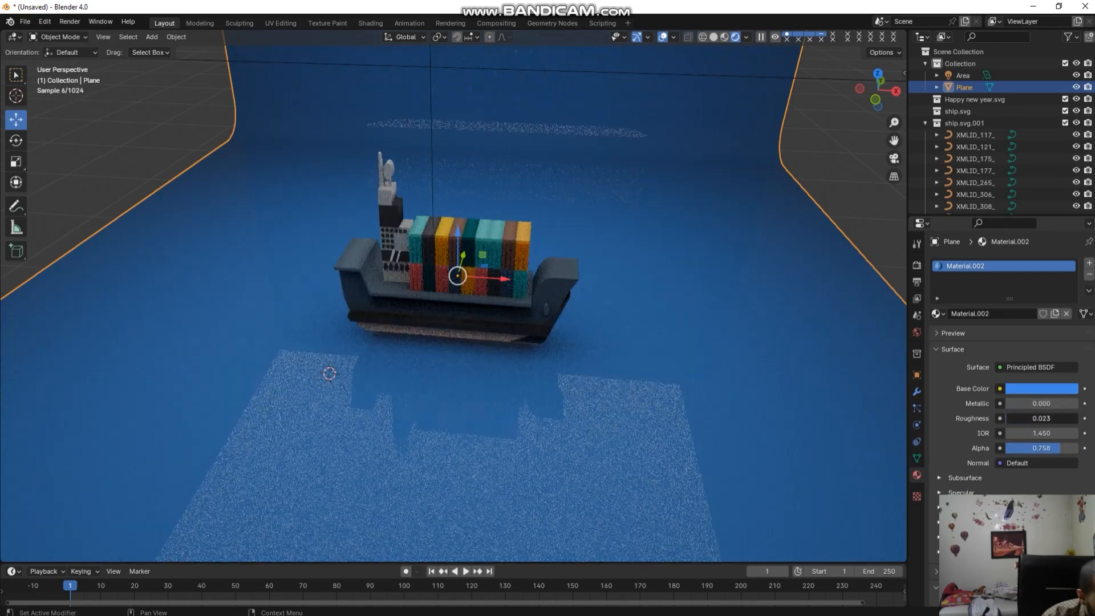
pyautogui.moveTo(1005, 418); pyautogui.dragTo(1019, 418)
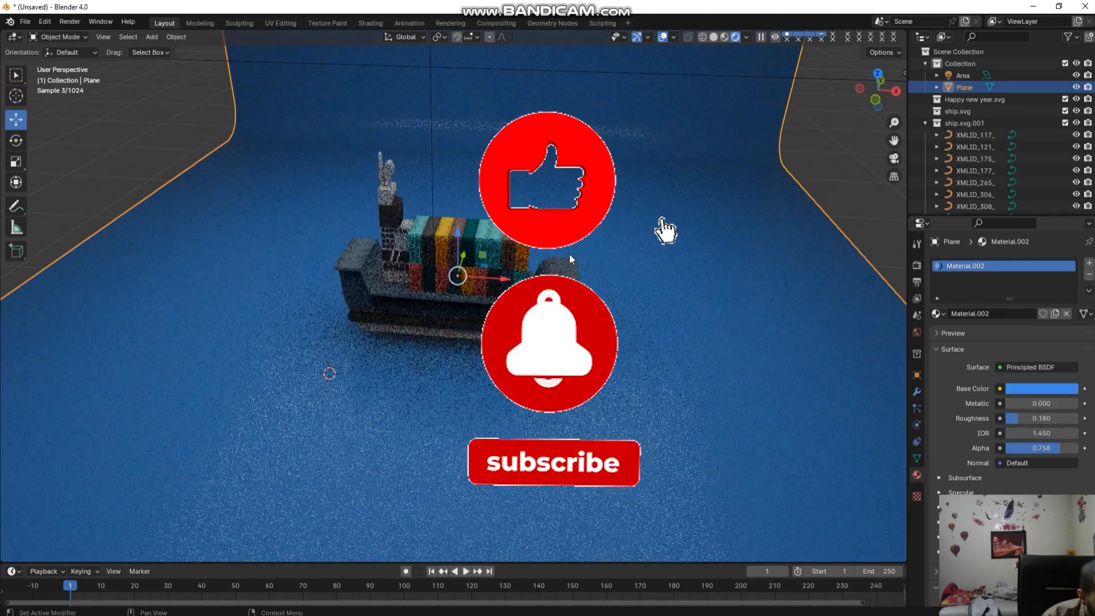
# Step: Raise the area light about 0.4 m along the Z axis above the ship
pyautogui.scroll(-3, 565, 251)
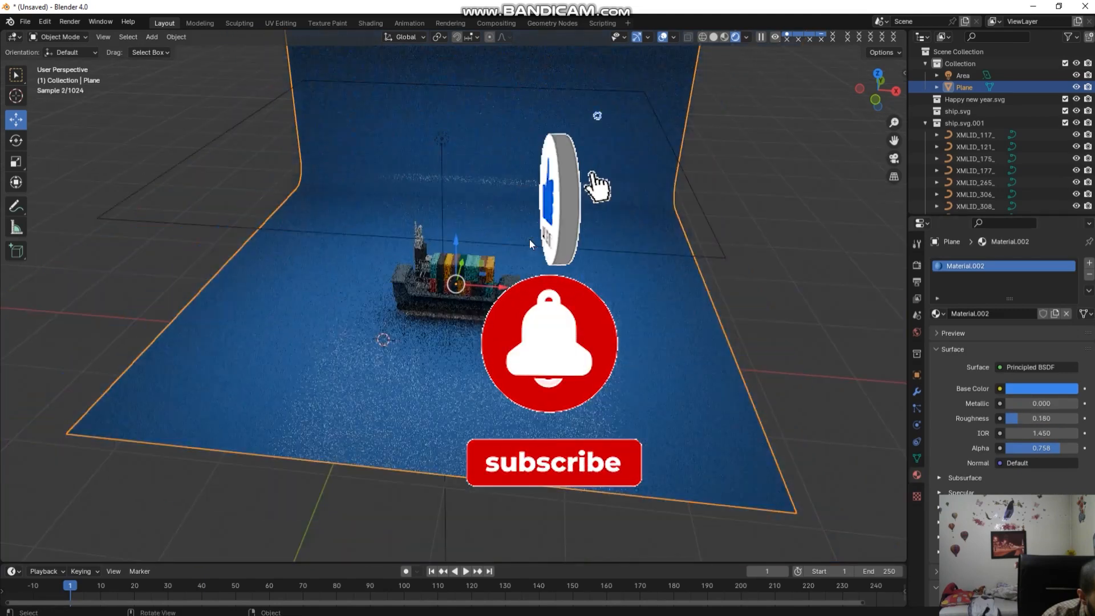
pyautogui.click(438, 244)
pyautogui.press('g')
pyautogui.press('z')
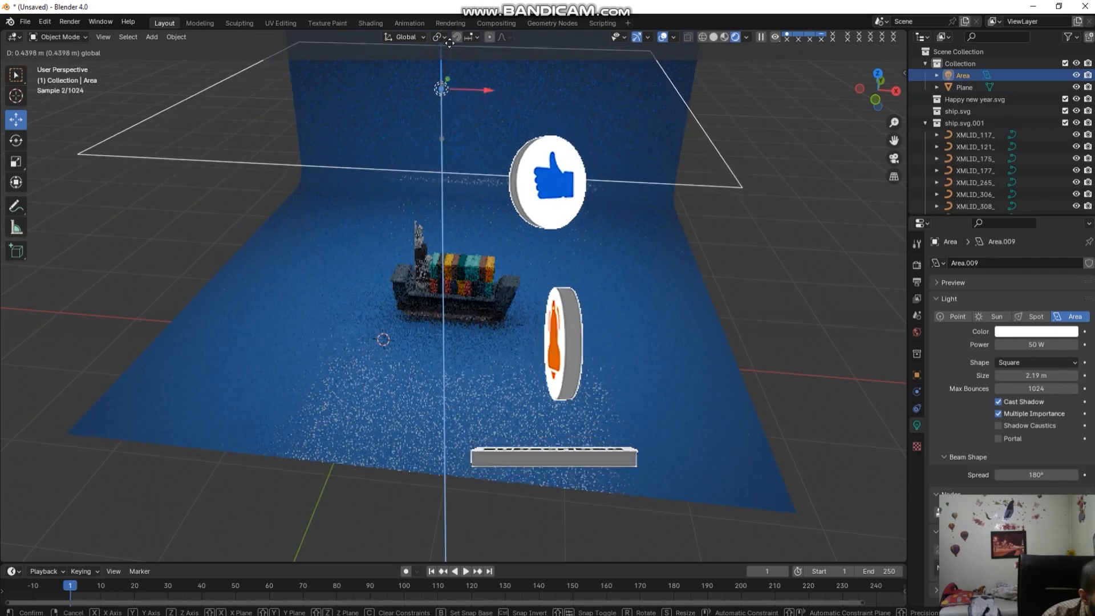
pyautogui.click(449, 47)
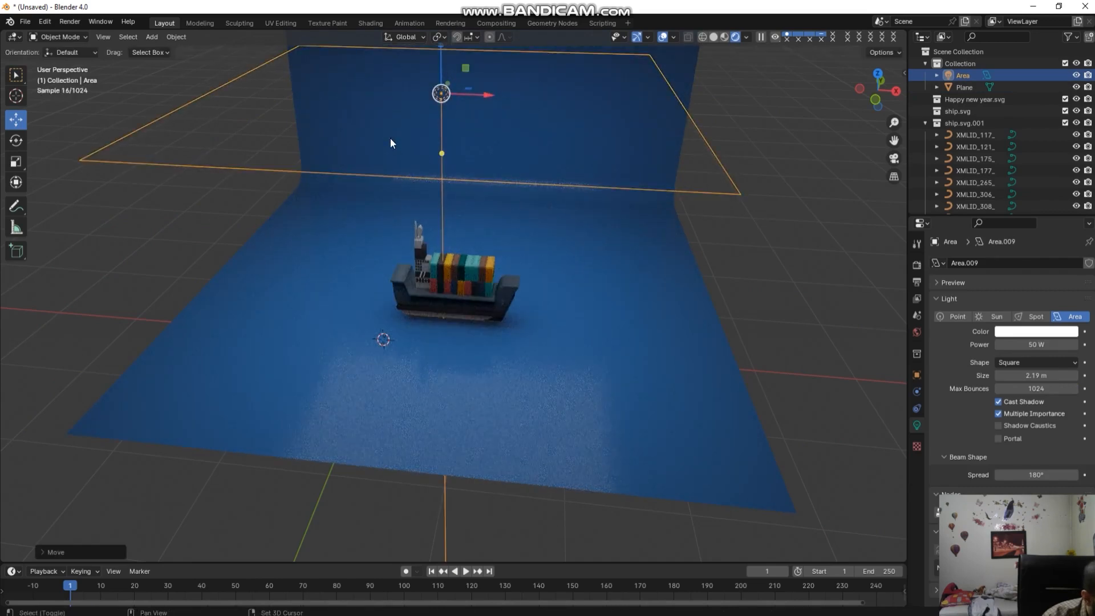
# Step: Duplicate the area light along the X axis to the ship's left side and tilt the copy toward the ship
pyautogui.hotkey('shift', 'd')
pyautogui.press('x')
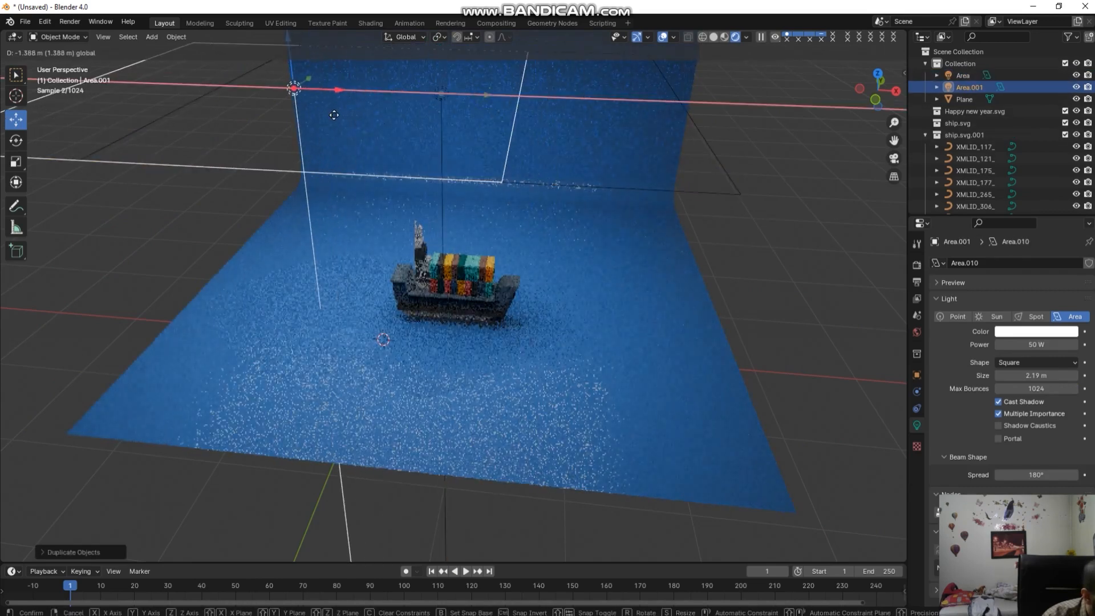
pyautogui.click(316, 114)
pyautogui.click(16, 141)
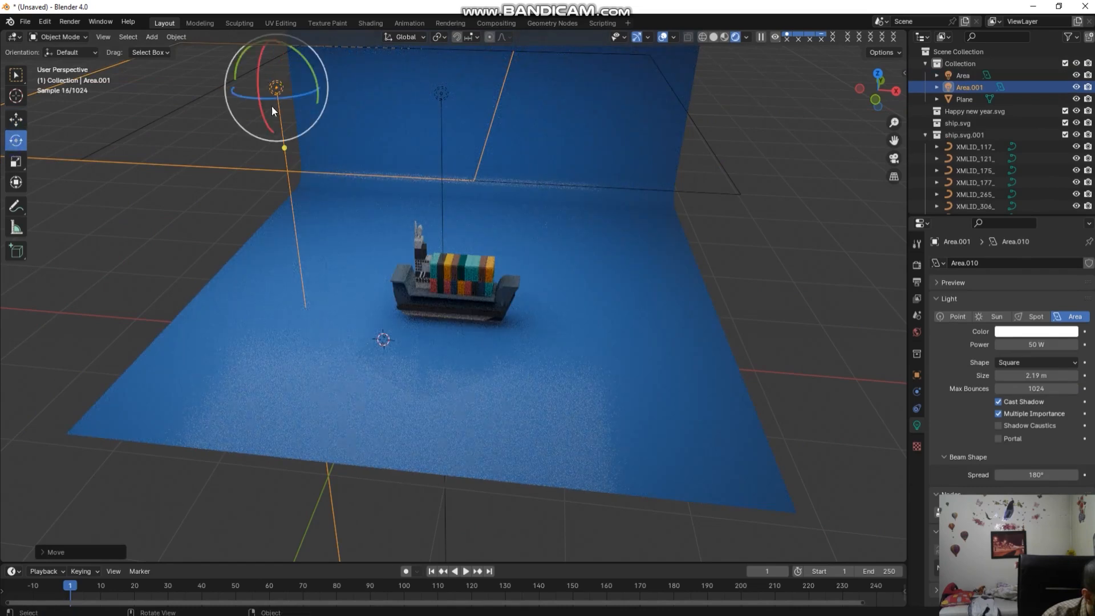
pyautogui.moveTo(242, 54); pyautogui.dragTo(264, 135)
# Step: Duplicate the tilted area light and move the copy to the right side of the backdrop
pyautogui.hotkey('shift', 'd')
pyautogui.press('Escape')
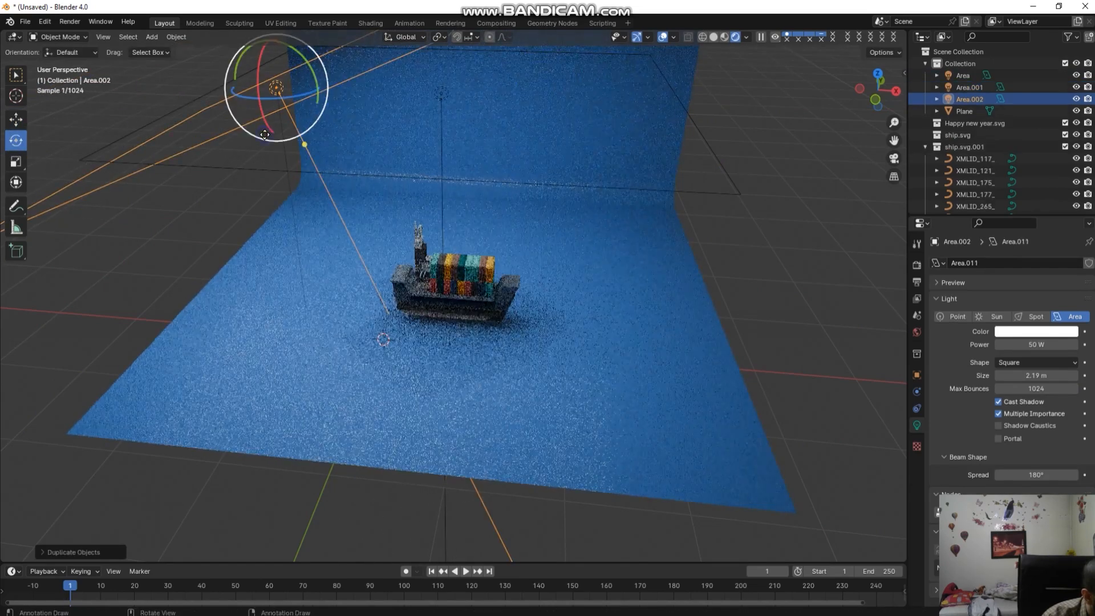
pyautogui.click(21, 122)
pyautogui.moveTo(323, 94); pyautogui.dragTo(215, 135)
pyautogui.scroll(-3, 215, 135)
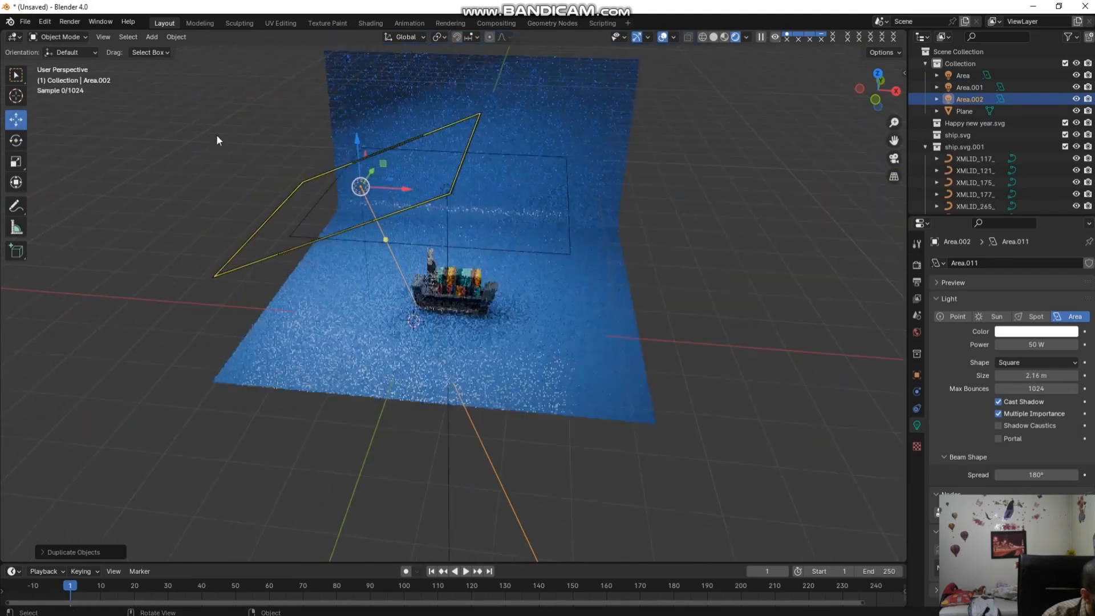
pyautogui.moveTo(426, 192); pyautogui.dragTo(697, 207)
# Step: Rotate the right-hand area light to aim at the ship and enlarge it to about 2.54 m
pyautogui.click(25, 143)
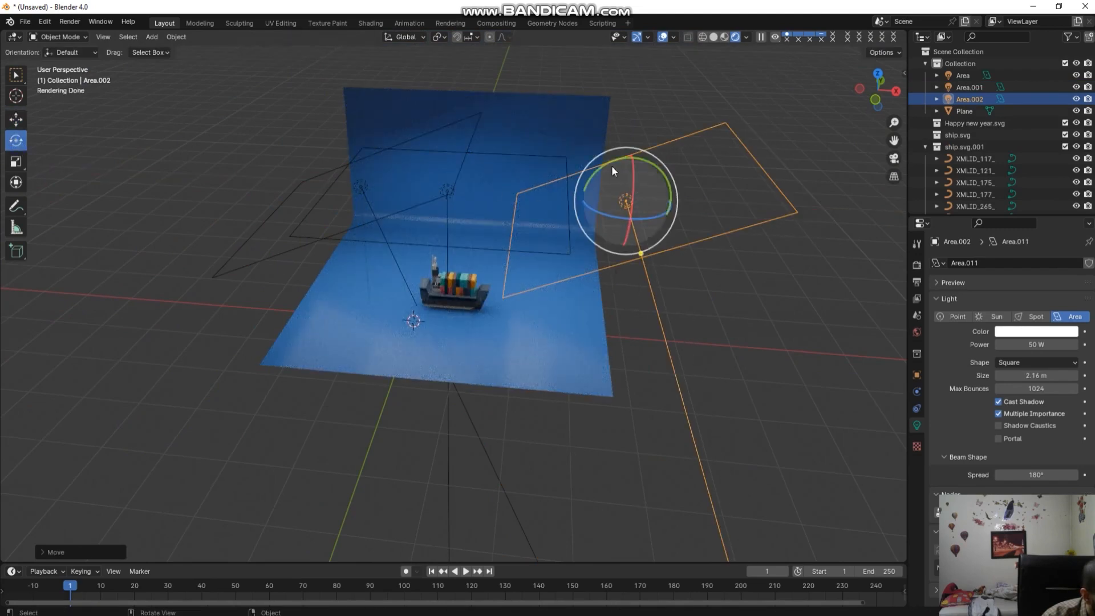
pyautogui.moveTo(570, 176); pyautogui.dragTo(710, 194)
pyautogui.scroll(2, 570, 265)
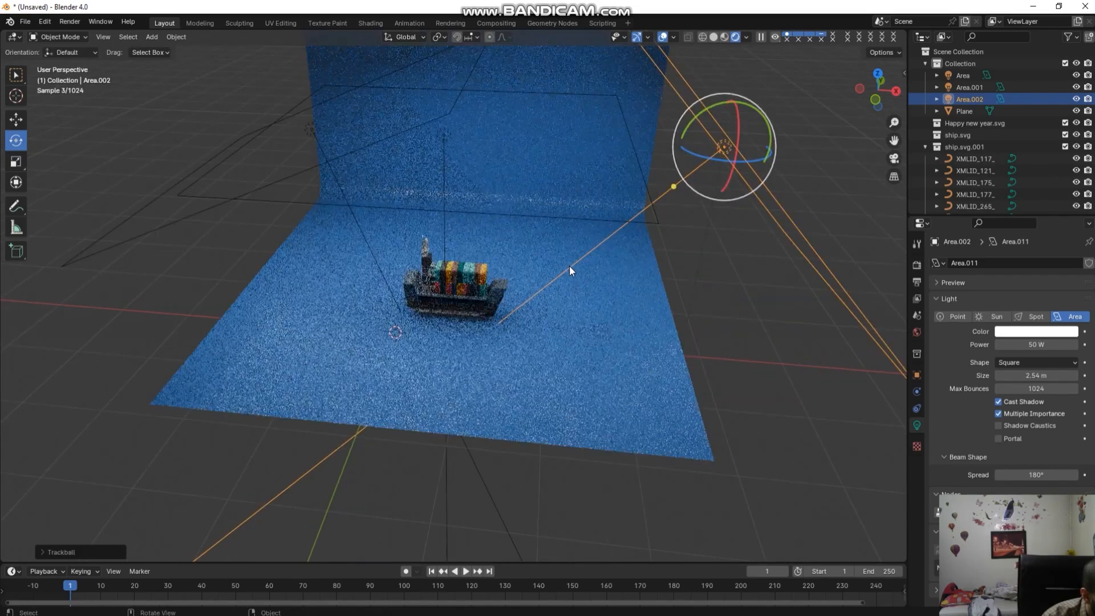
# Step: Duplicate the right-hand area light, rotate the copy about the vertical axis, and move it in front of the ship
pyautogui.scroll(-4, 569, 265)
pyautogui.hotkey('shift', 'd')
pyautogui.rightClick(566, 281)
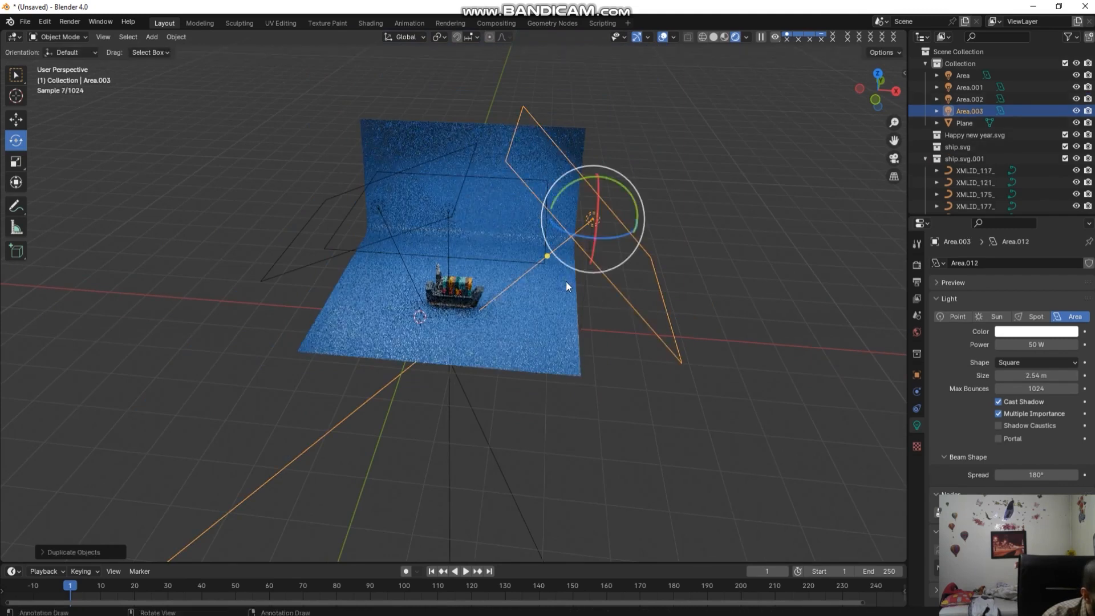
pyautogui.moveTo(615, 235); pyautogui.dragTo(572, 238)
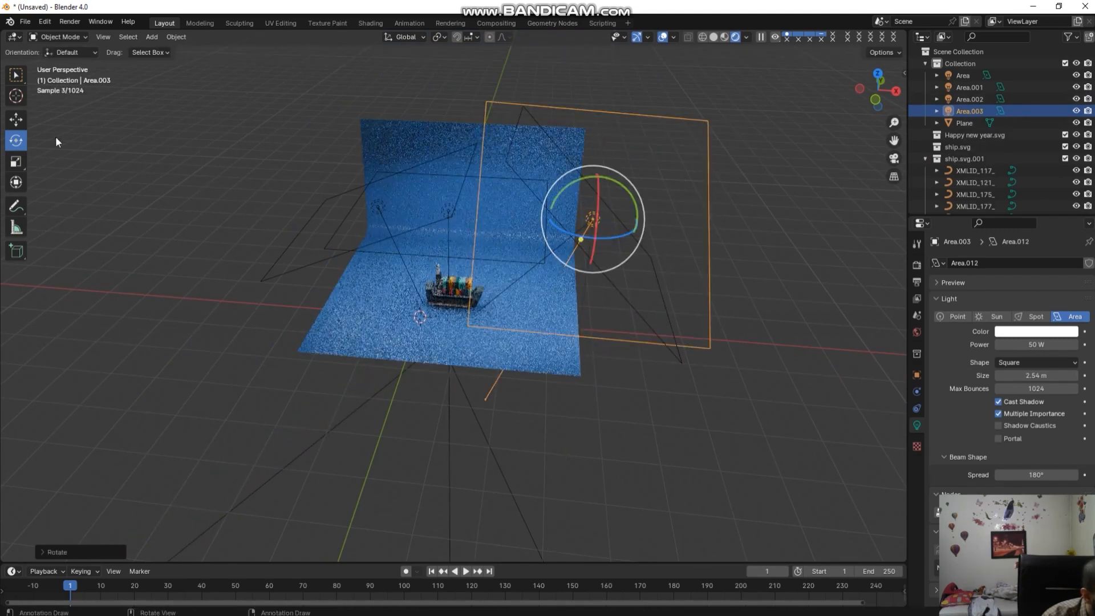
pyautogui.click(16, 119)
pyautogui.moveTo(641, 221); pyautogui.dragTo(445, 250)
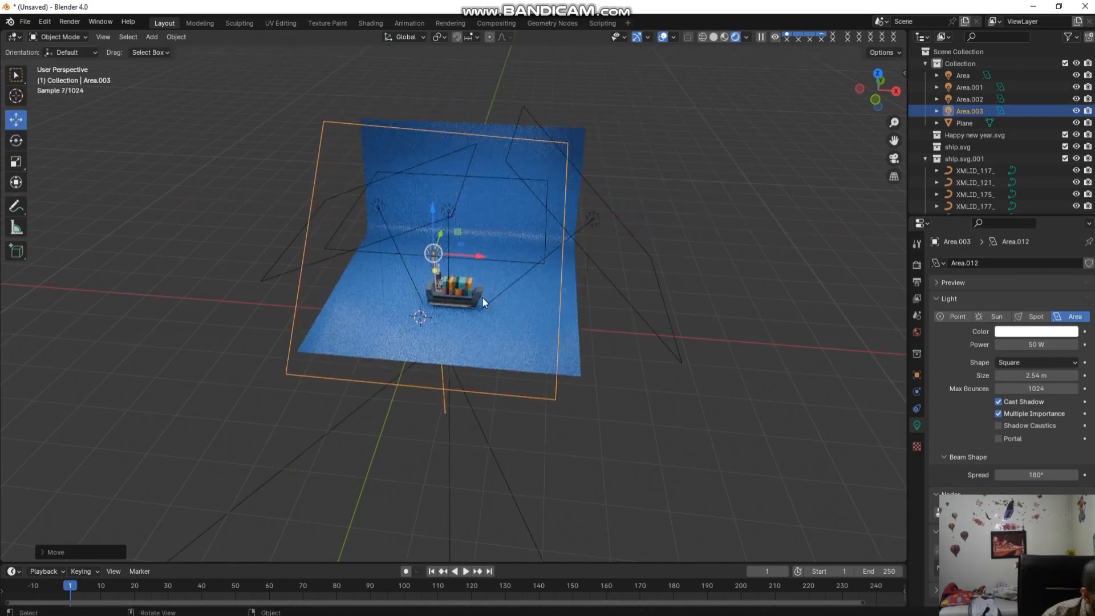
# Step: Lower the blue backdrop material's alpha to 0.680 and scale the backdrop plane up evenly around the ship
pyautogui.scroll(9, 494, 321)
pyautogui.scroll(-8, 499, 334)
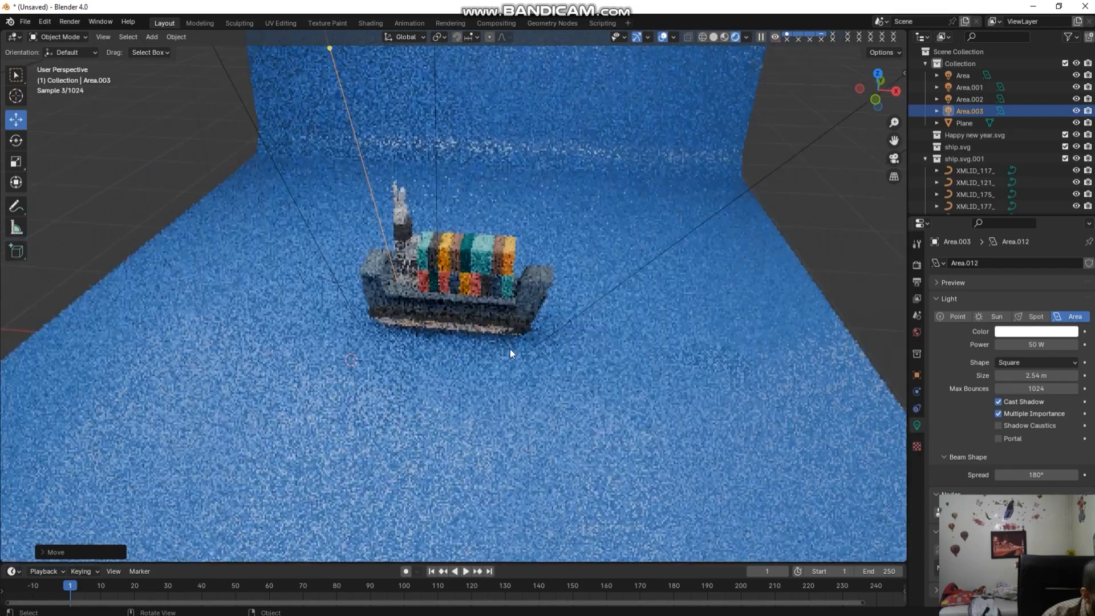
pyautogui.click(823, 456)
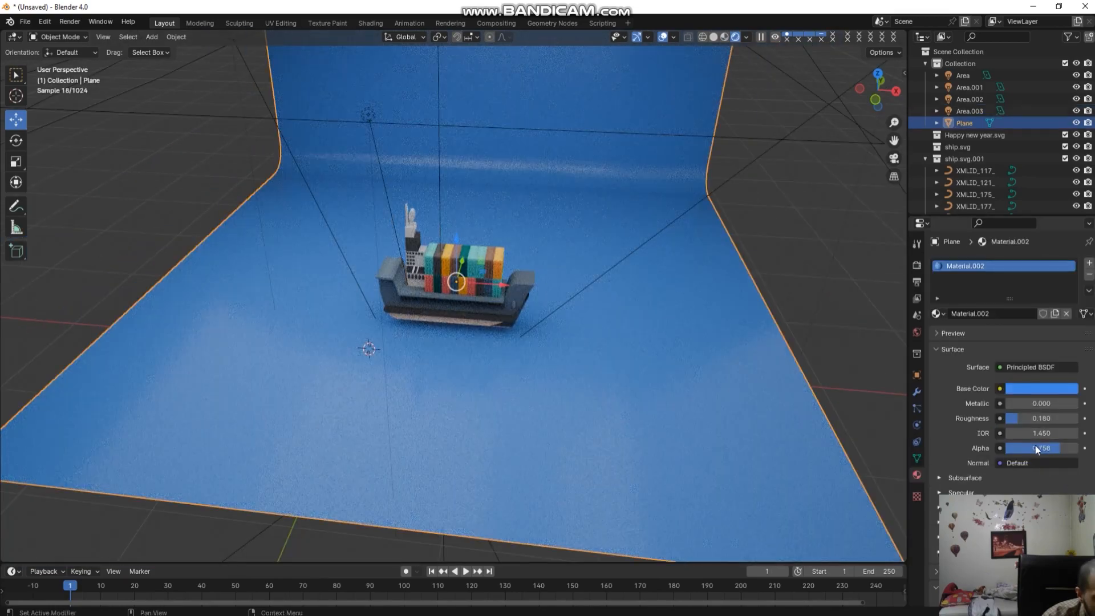
pyautogui.moveTo(1059, 448); pyautogui.dragTo(1055, 448)
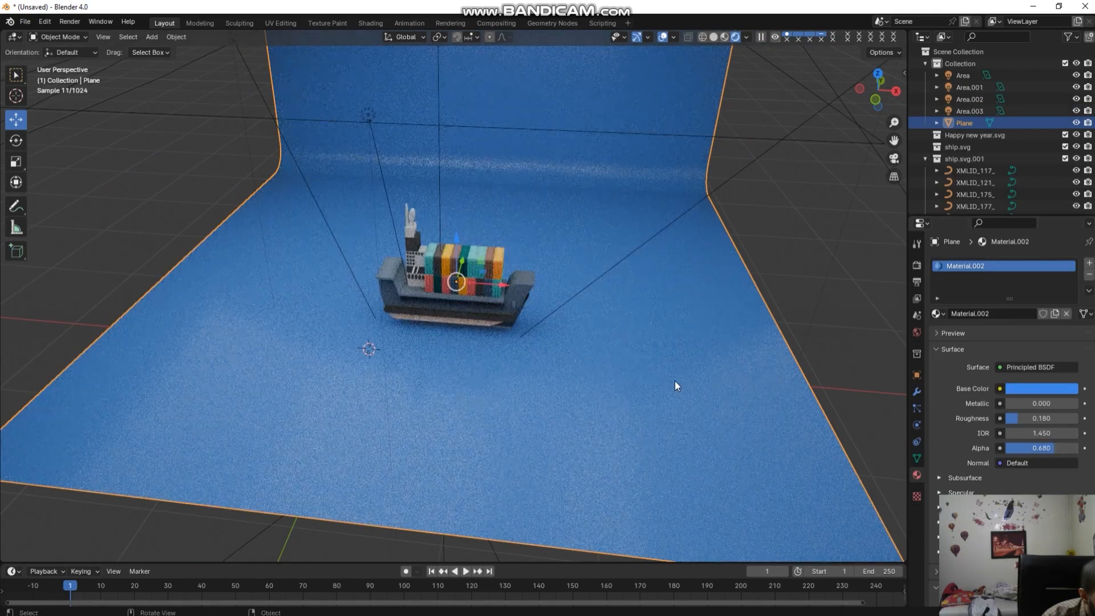
pyautogui.press('s')
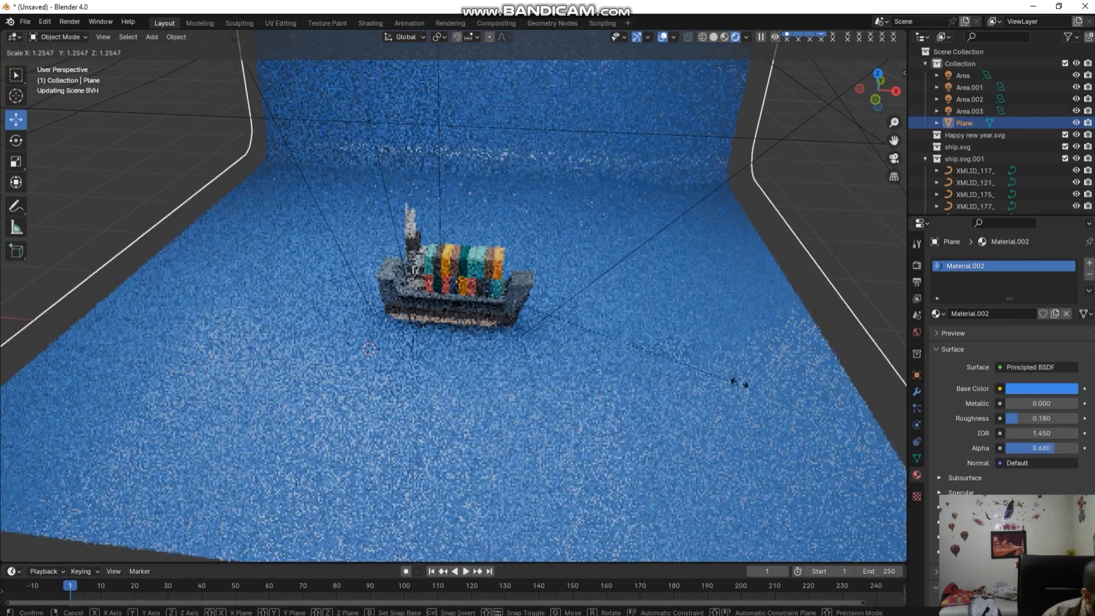
pyautogui.click(770, 386)
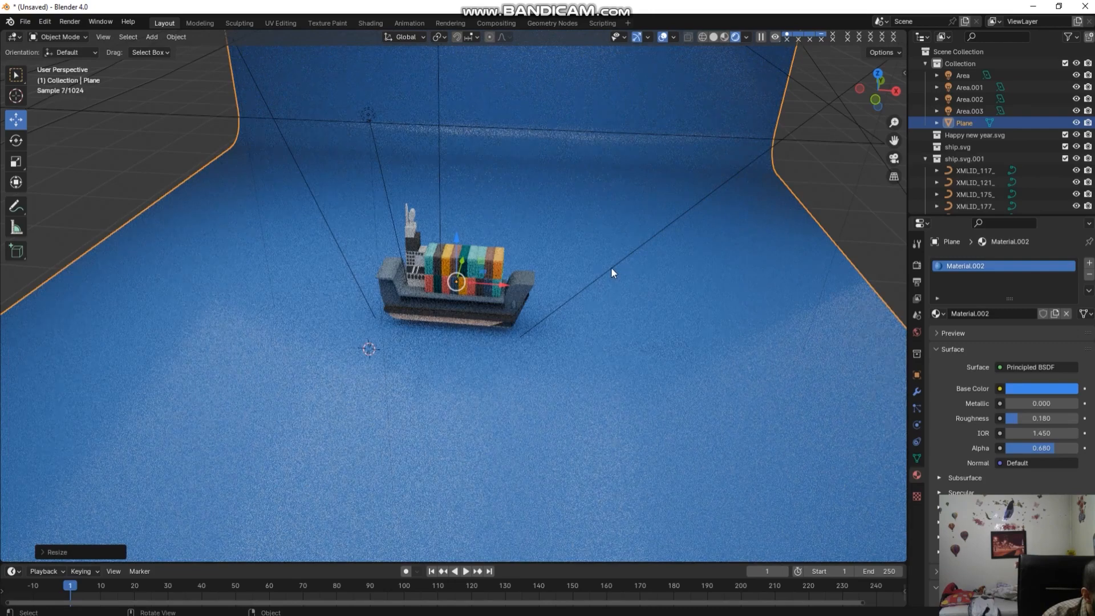
pyautogui.scroll(1, 550, 288)
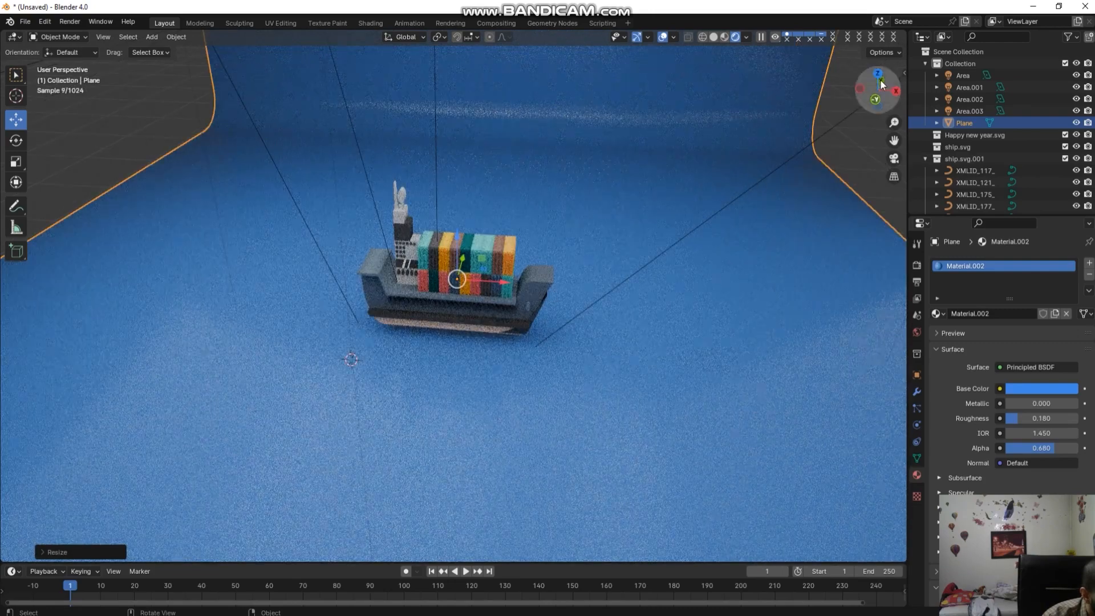
# Step: Set the world background strength to 0.000 so only the area lights illuminate the scene
pyautogui.moveTo(878, 97); pyautogui.dragTo(877, 100)
pyautogui.click(916, 332)
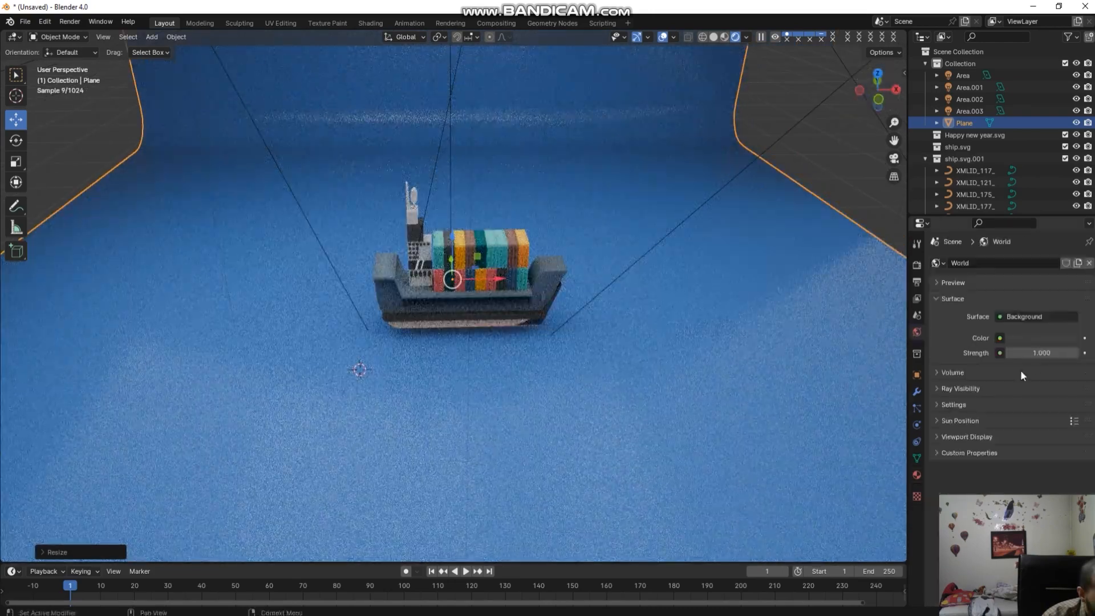
pyautogui.moveTo(1035, 357); pyautogui.dragTo(968, 358)
# Step: Add a camera to the scene and align it to the current viewpoint of the ship
pyautogui.moveTo(885, 92); pyautogui.dragTo(879, 96)
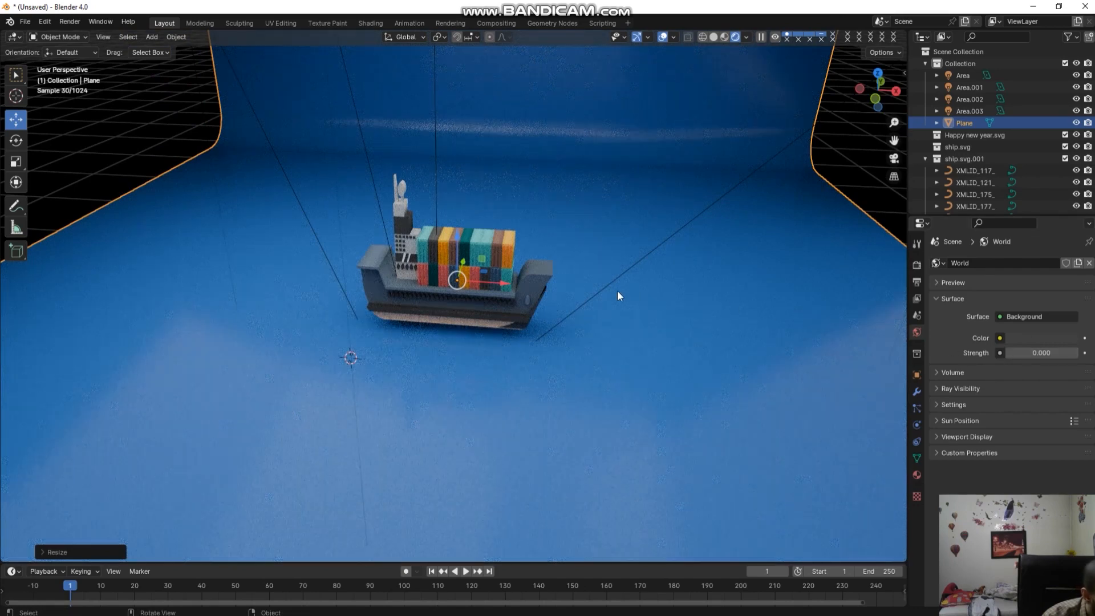
pyautogui.hotkey('shift', 'a')
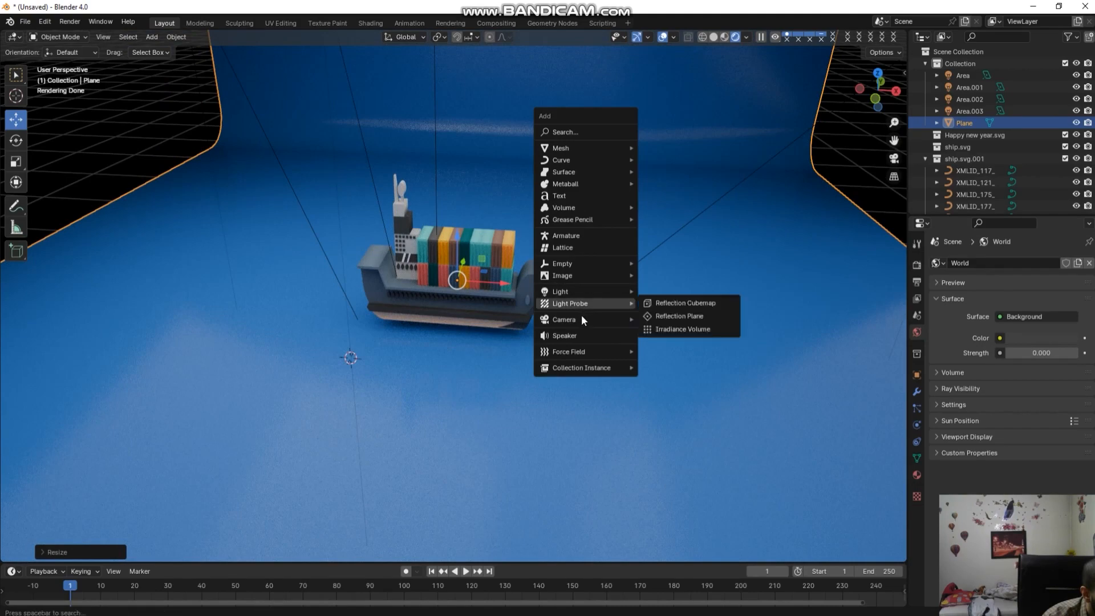
pyautogui.moveTo(594, 322)
pyautogui.click(651, 318)
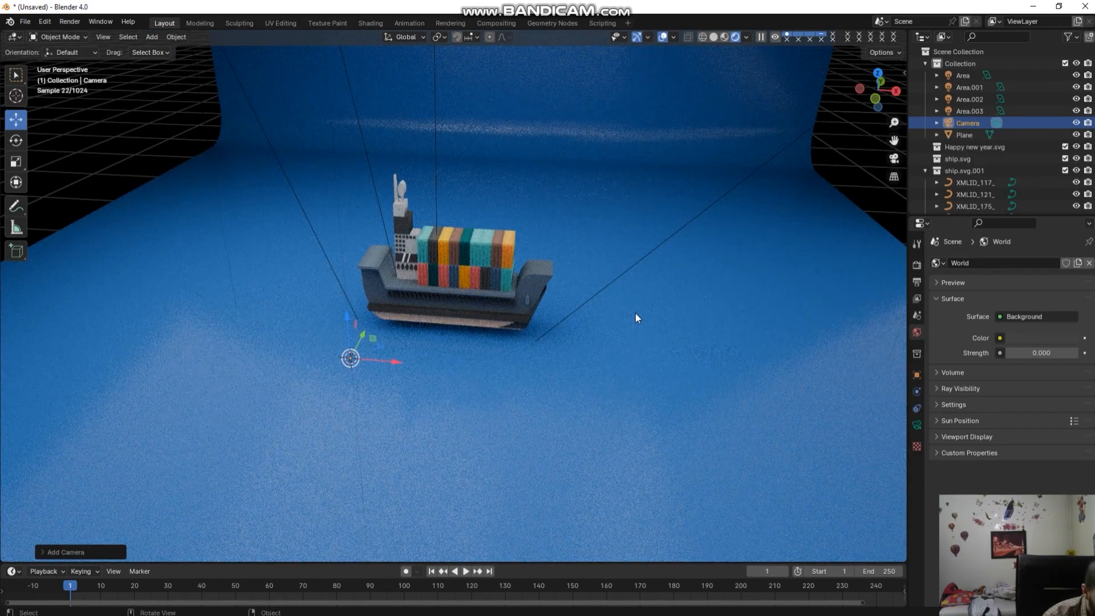
pyautogui.press('KP_0')
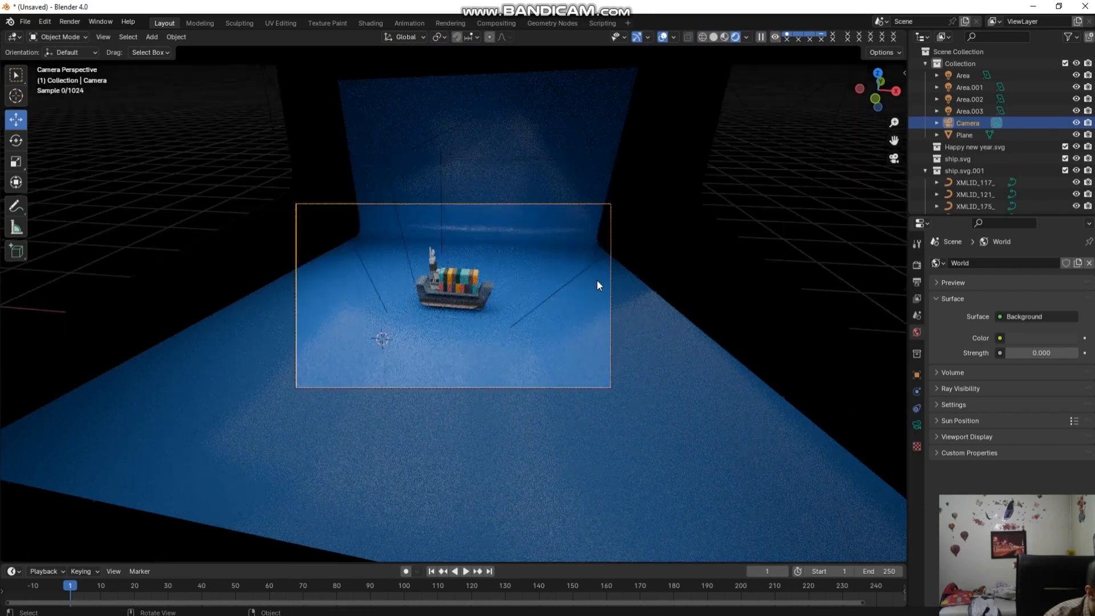
pyautogui.scroll(4, 597, 280)
pyautogui.scroll(1, 581, 286)
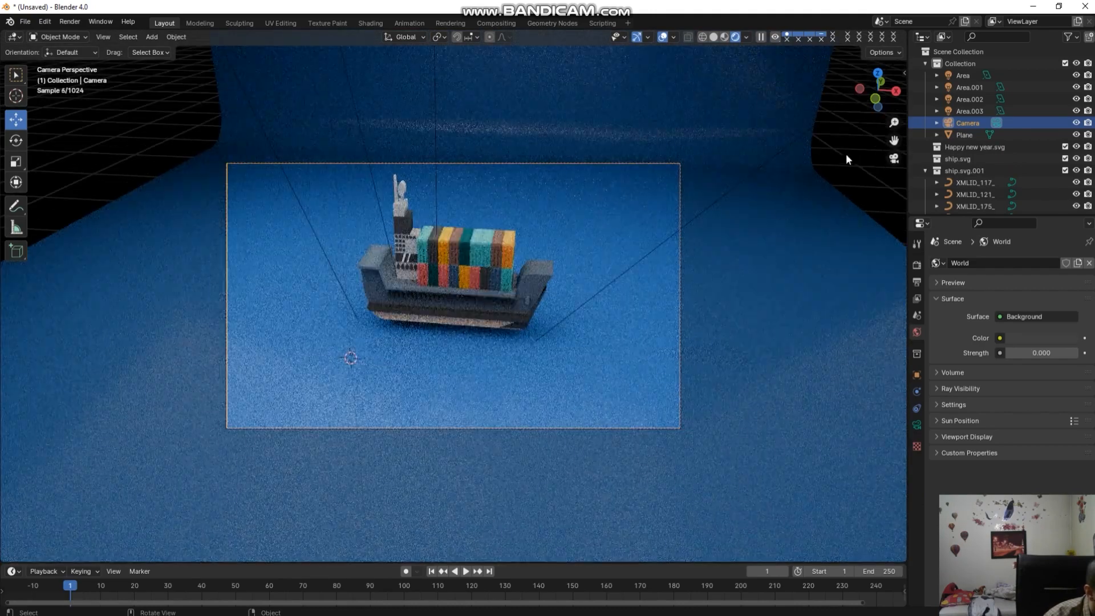
# Step: Realign the camera to a slightly turned view and move it so the ship sits near the middle of the frame
pyautogui.moveTo(860, 92)
pyautogui.mouseDown()
pyautogui.moveTo(887, 106)
pyautogui.moveTo(890, 130)
pyautogui.moveTo(872, 81)
pyautogui.moveTo(849, 79)
pyautogui.moveTo(893, 83)
pyautogui.moveTo(890, 111)
pyautogui.moveTo(882, 90)
pyautogui.moveTo(844, 100)
pyautogui.moveTo(897, 85)
pyautogui.moveTo(862, 90)
pyautogui.mouseUp()
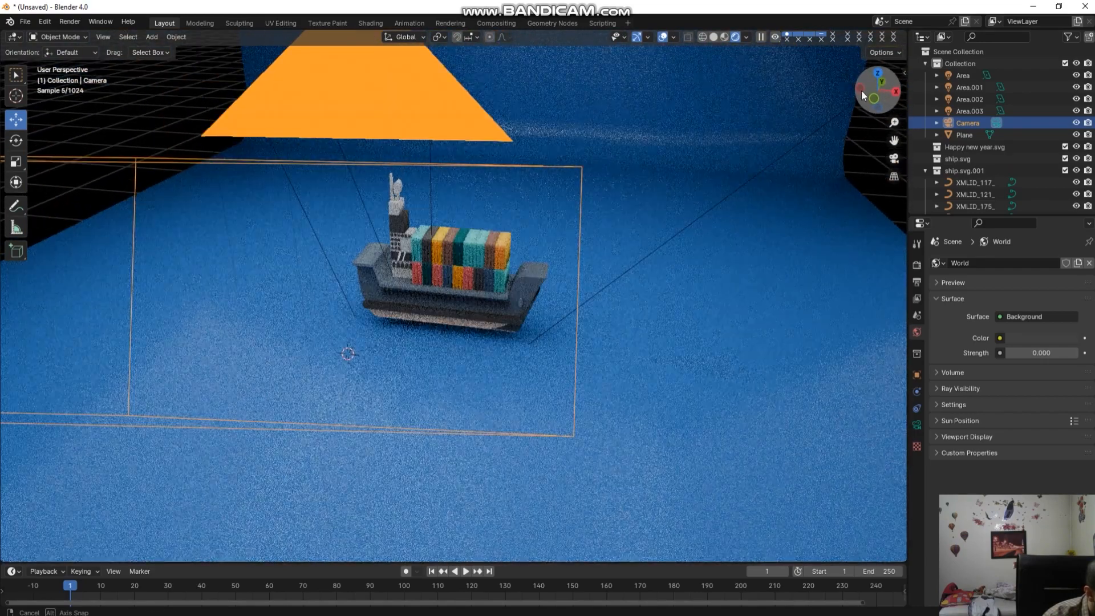
pyautogui.press('ctrl+alt+KP_0')
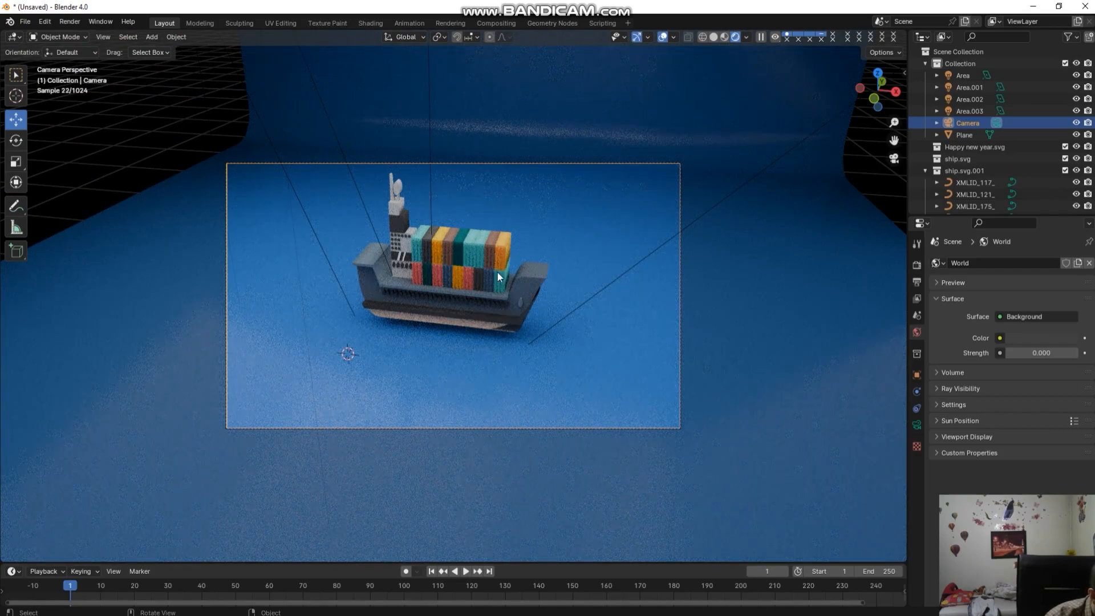
pyautogui.press('g')
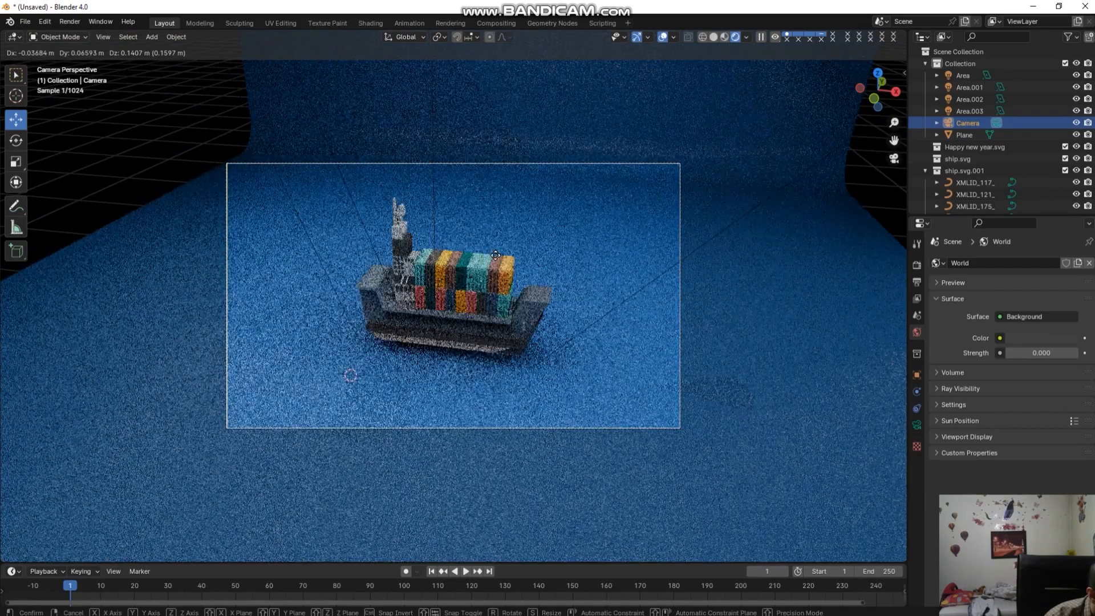
pyautogui.click(500, 256)
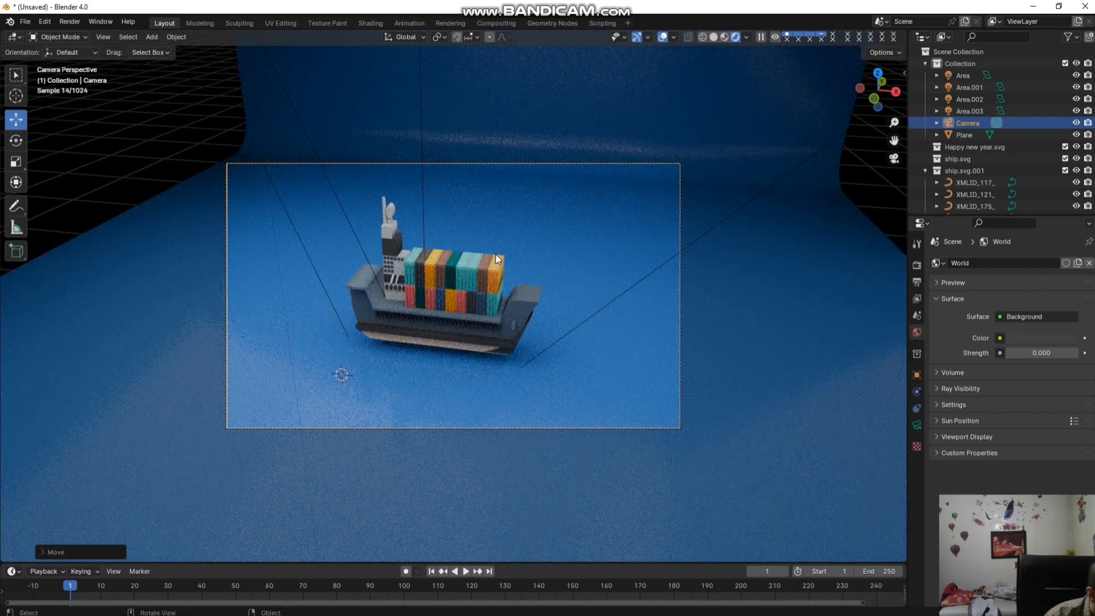
# Step: Move the backdrop plane about 0.09 m in the negative X direction
pyautogui.click(189, 267)
pyautogui.scroll(-3, 361, 352)
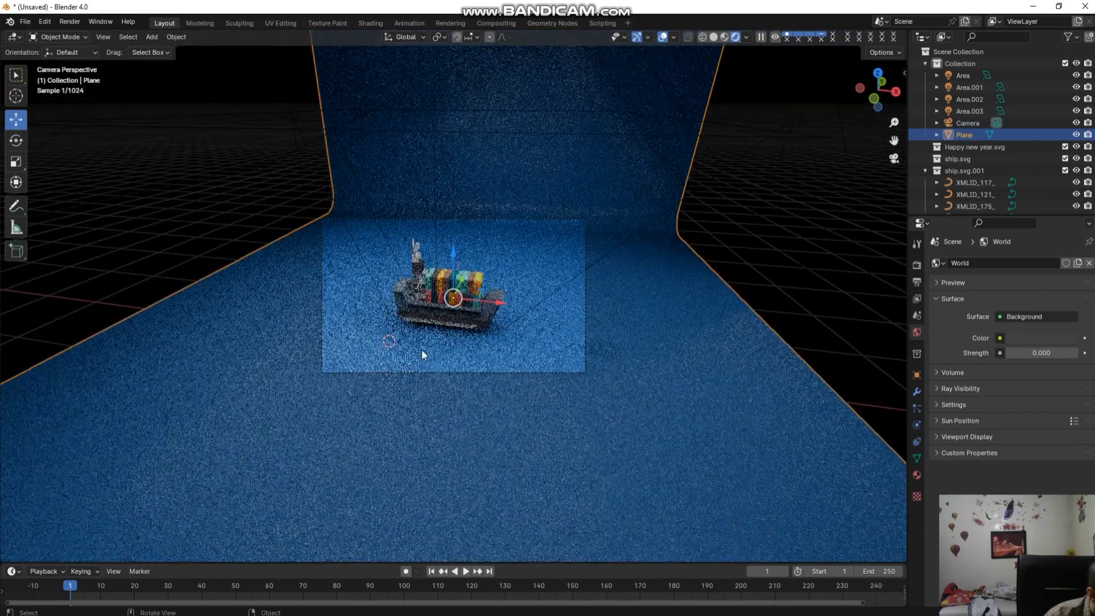
pyautogui.moveTo(492, 310); pyautogui.dragTo(487, 303)
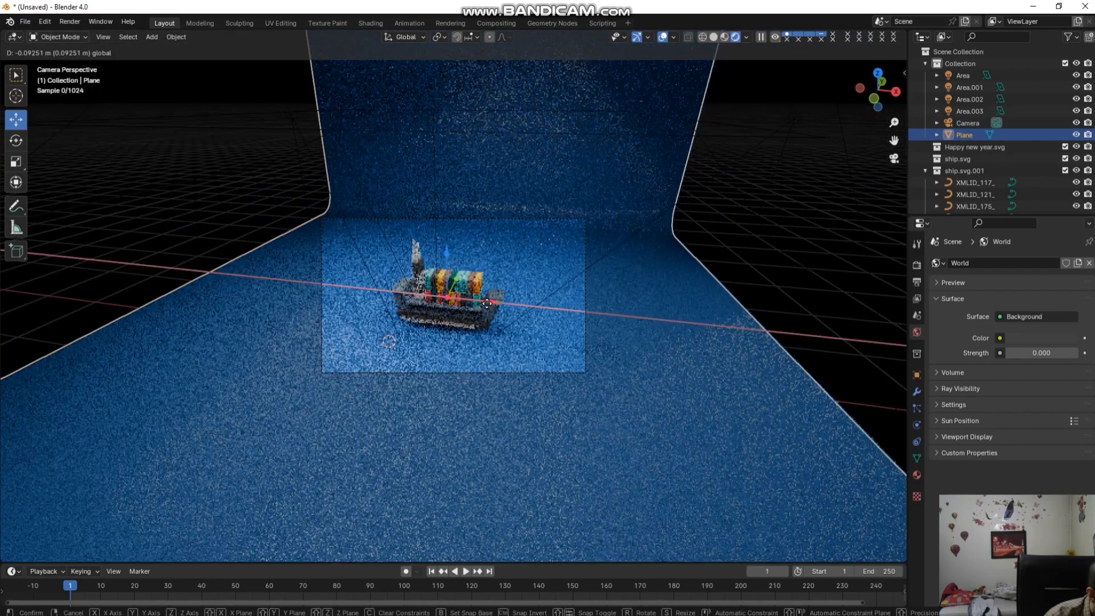
pyautogui.click(487, 303)
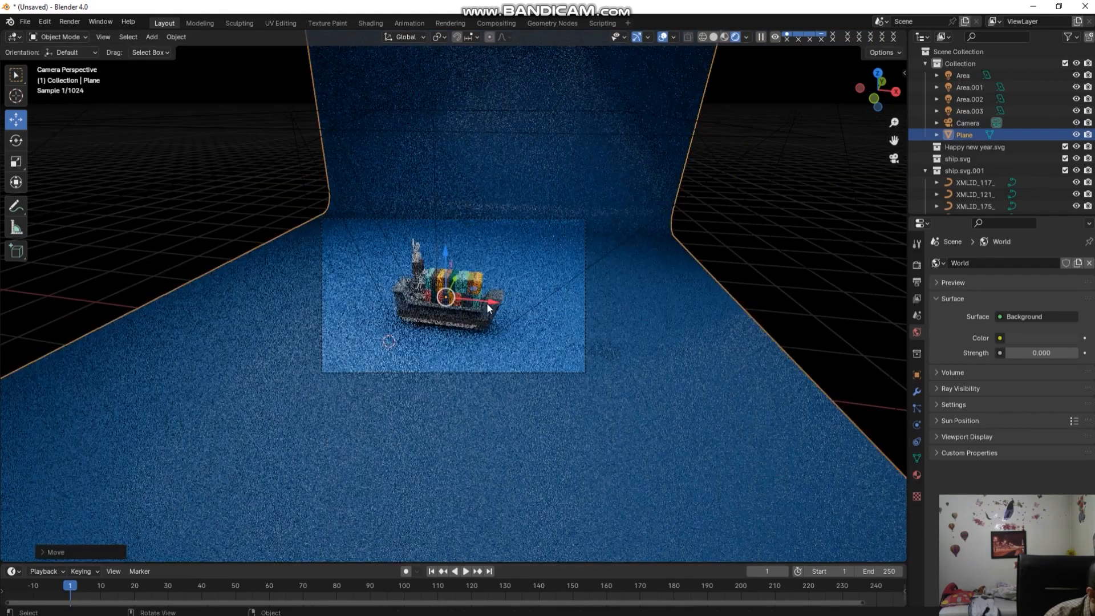
pyautogui.scroll(3, 491, 312)
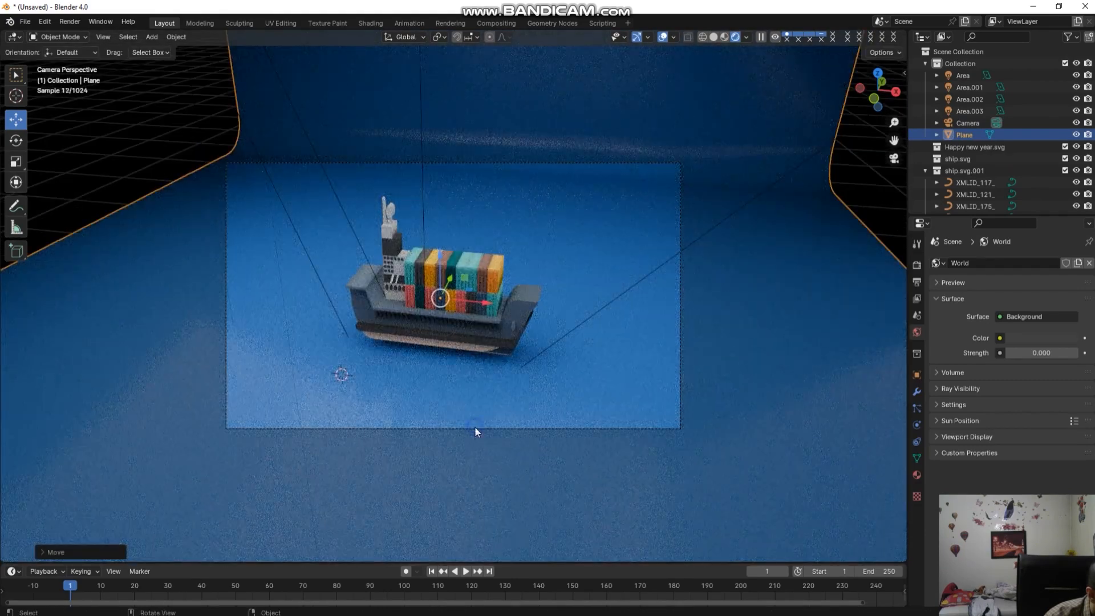
# Step: Select the camera, render the scene as a still image, and inspect the ship in the render result
pyautogui.click(475, 427)
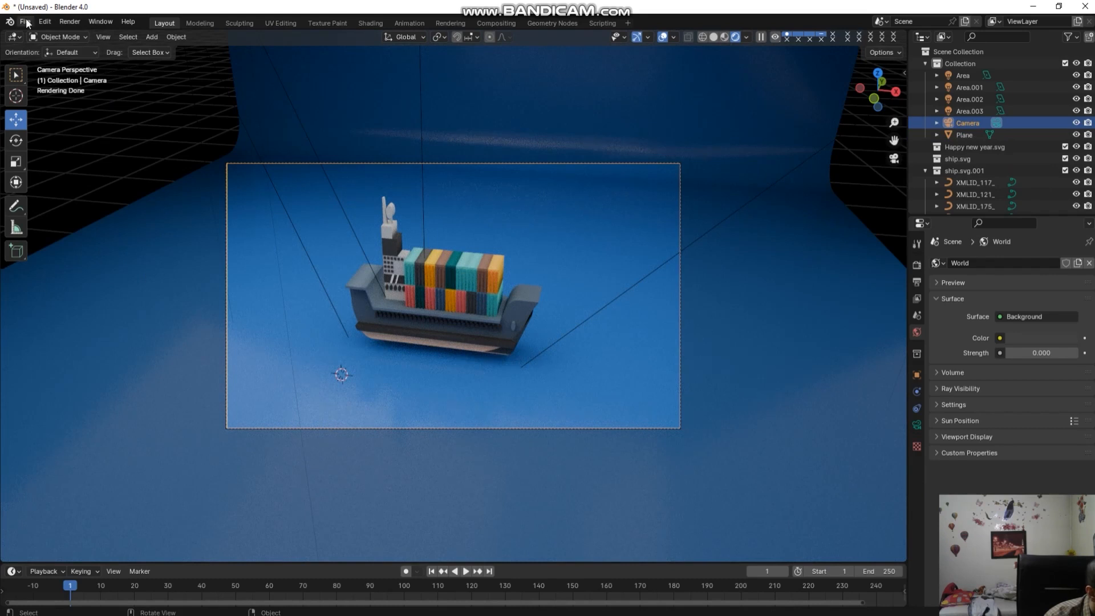
pyautogui.click(71, 22)
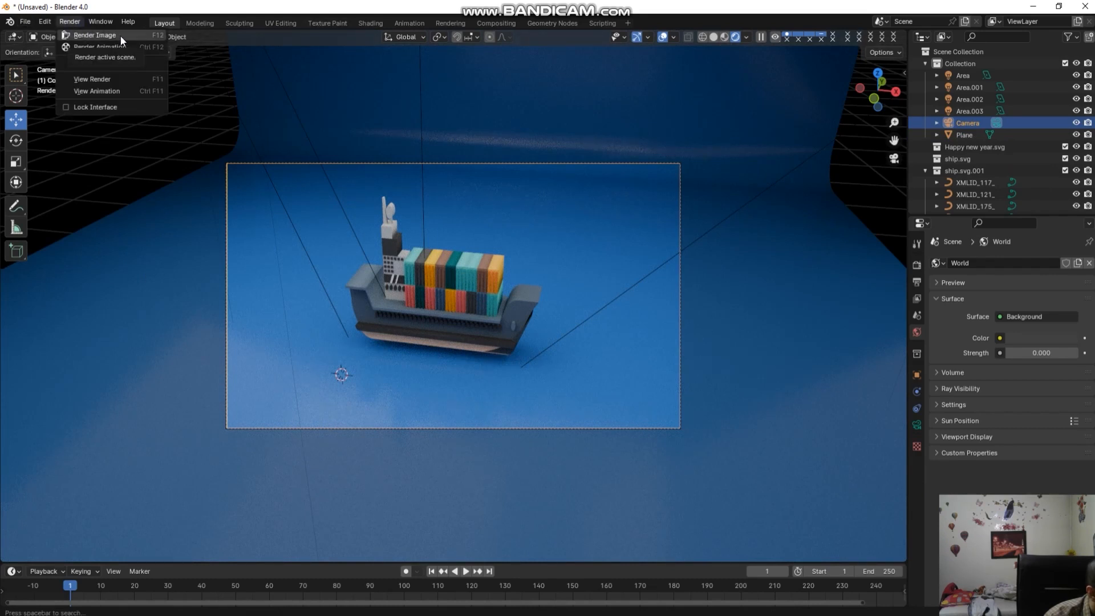
pyautogui.click(86, 34)
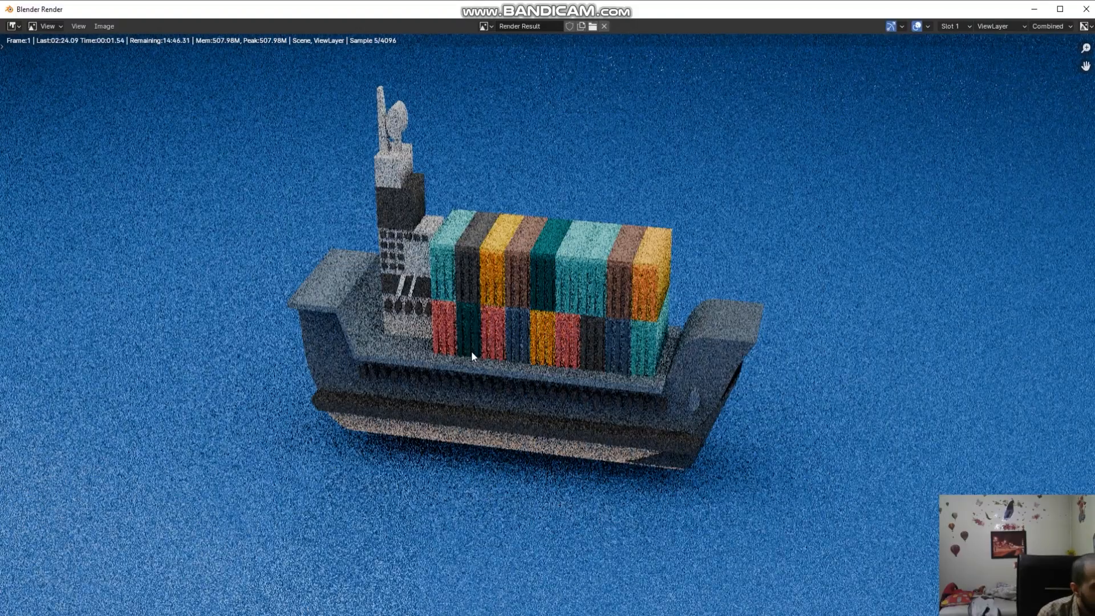
pyautogui.scroll(-1, 471, 351)
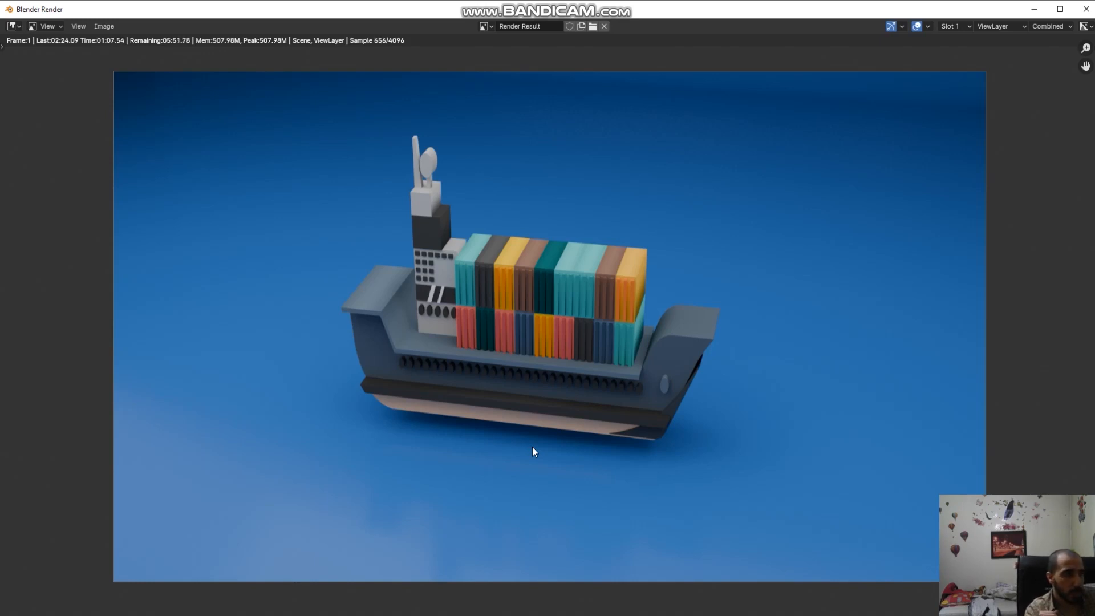
pyautogui.scroll(3, 611, 340)
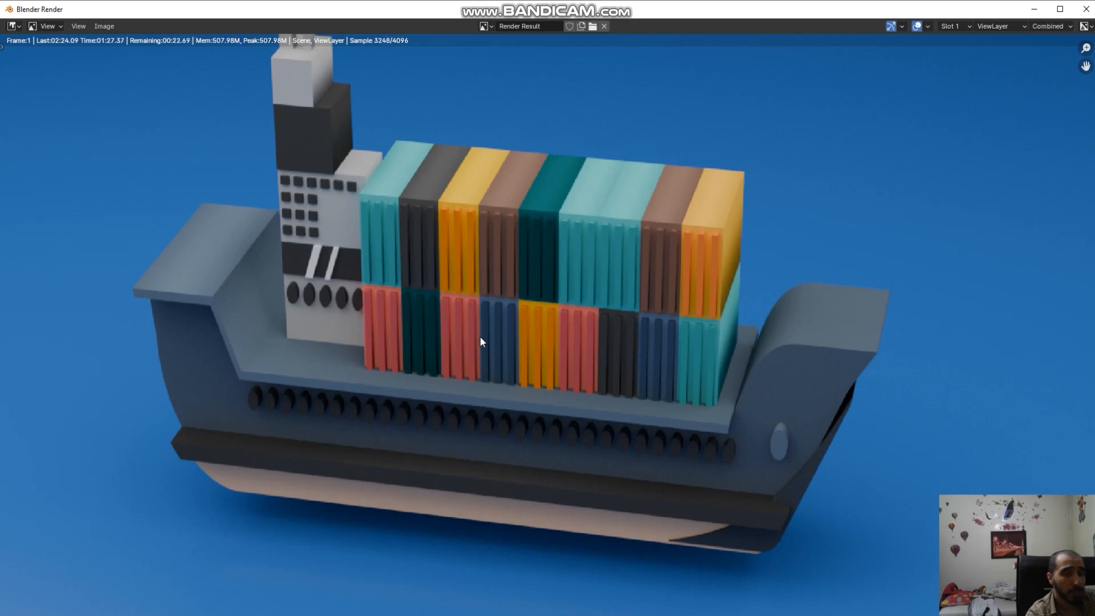
pyautogui.scroll(-3, 483, 348)
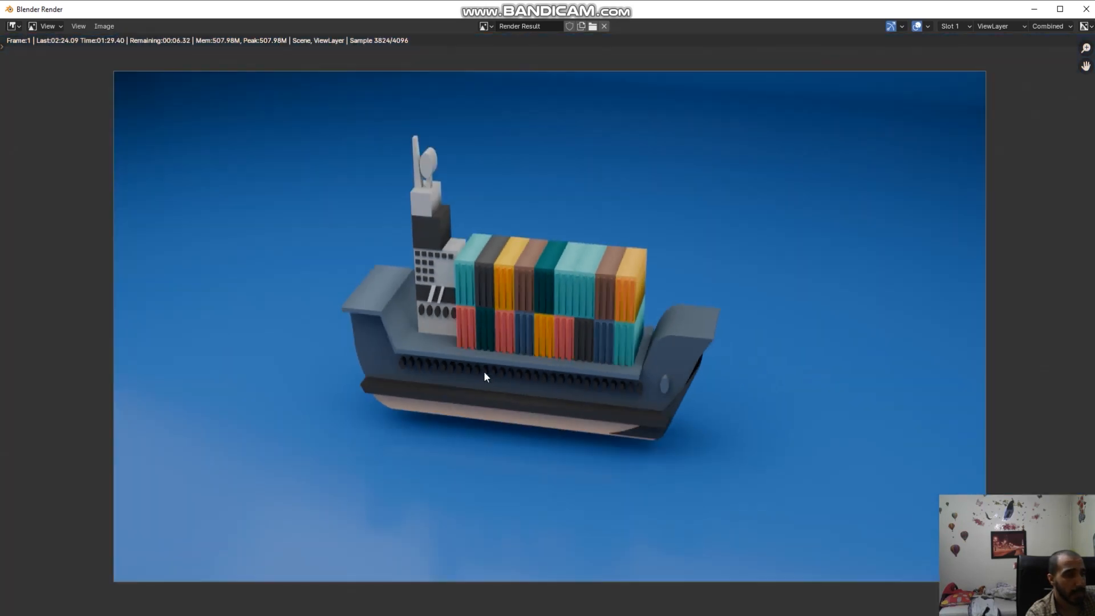